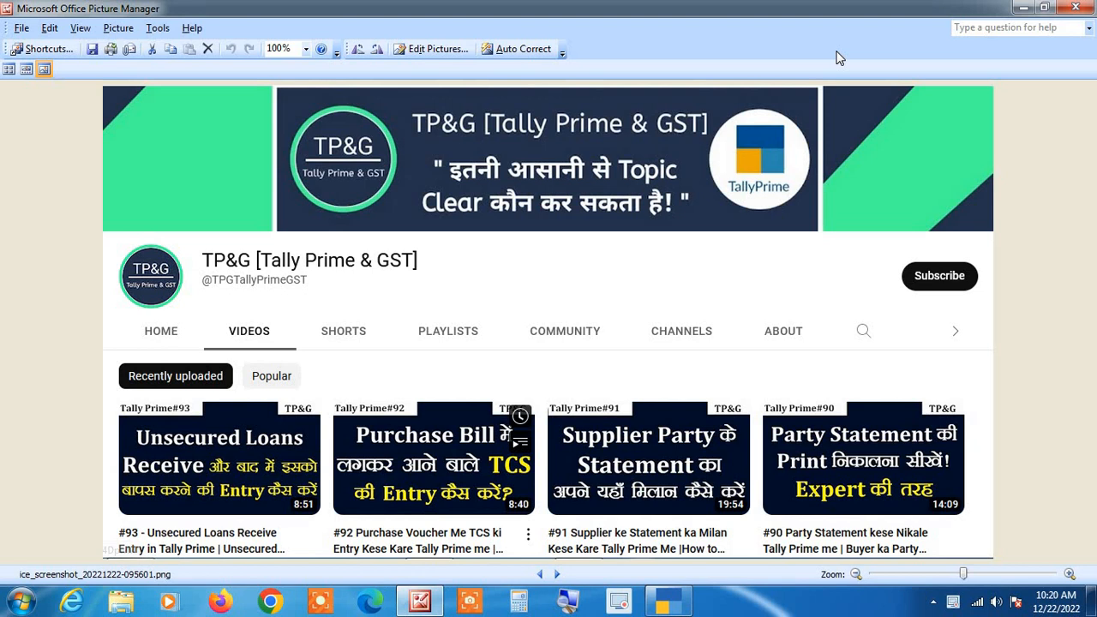
Step: Minimise the picture viewer and open the Stock Summary report of Arpit Traders in TallyPrime
left_click(1024, 9)
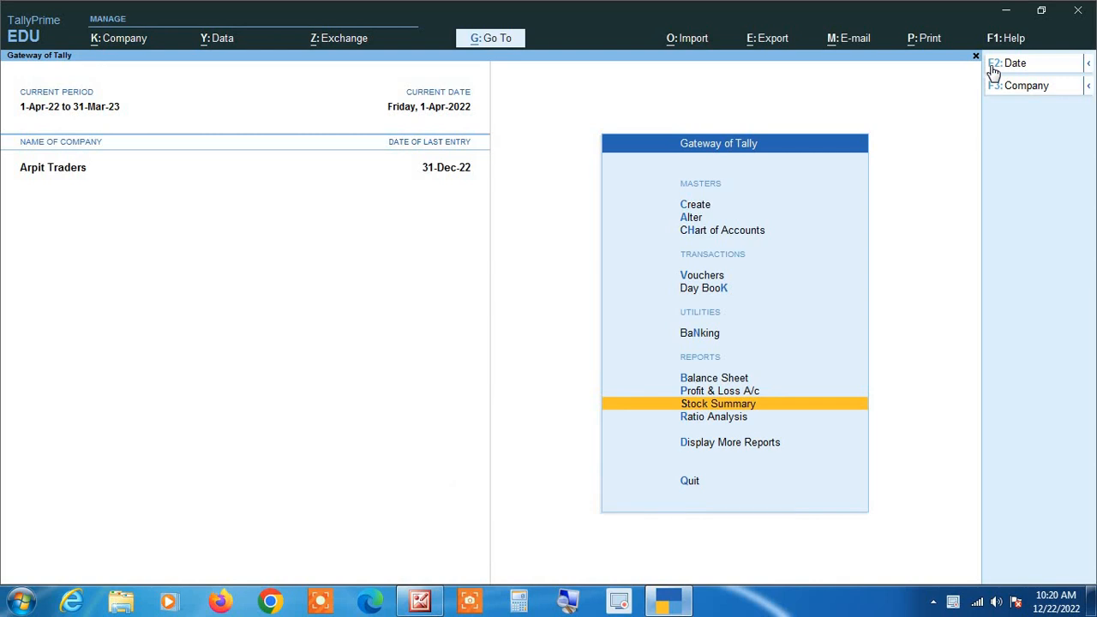
key("Down")
key("Down")
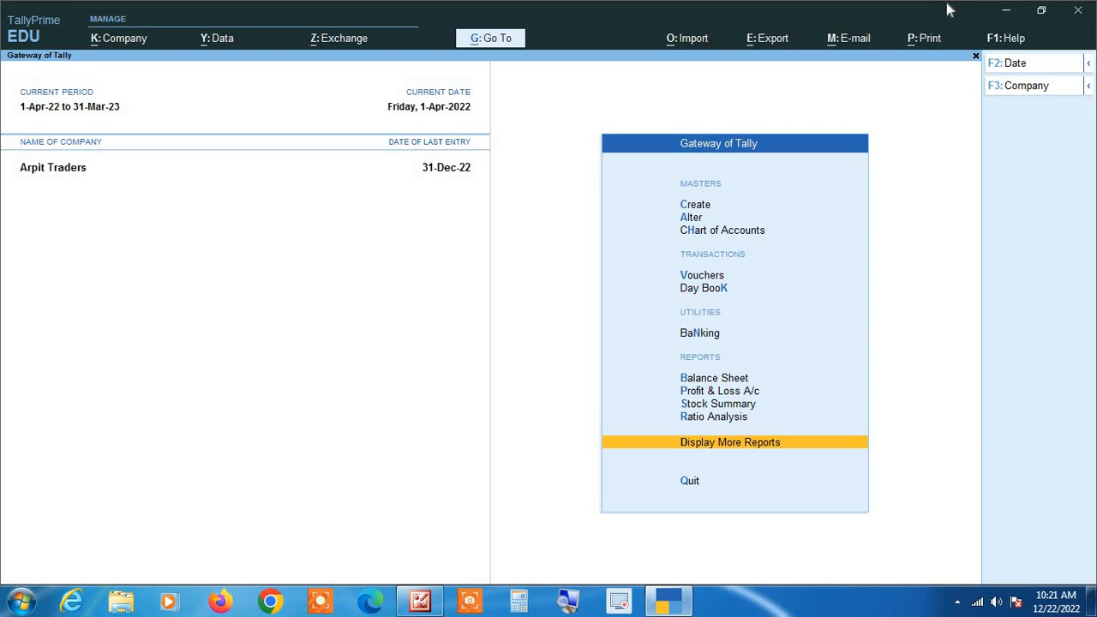
key("Up")
key("Up")
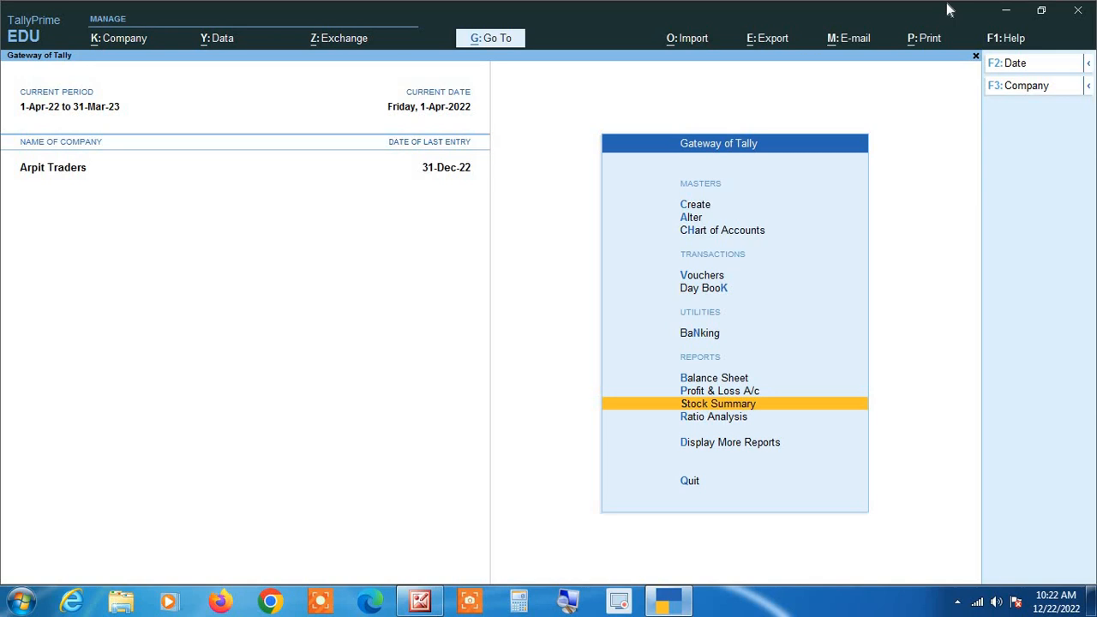
key("Return")
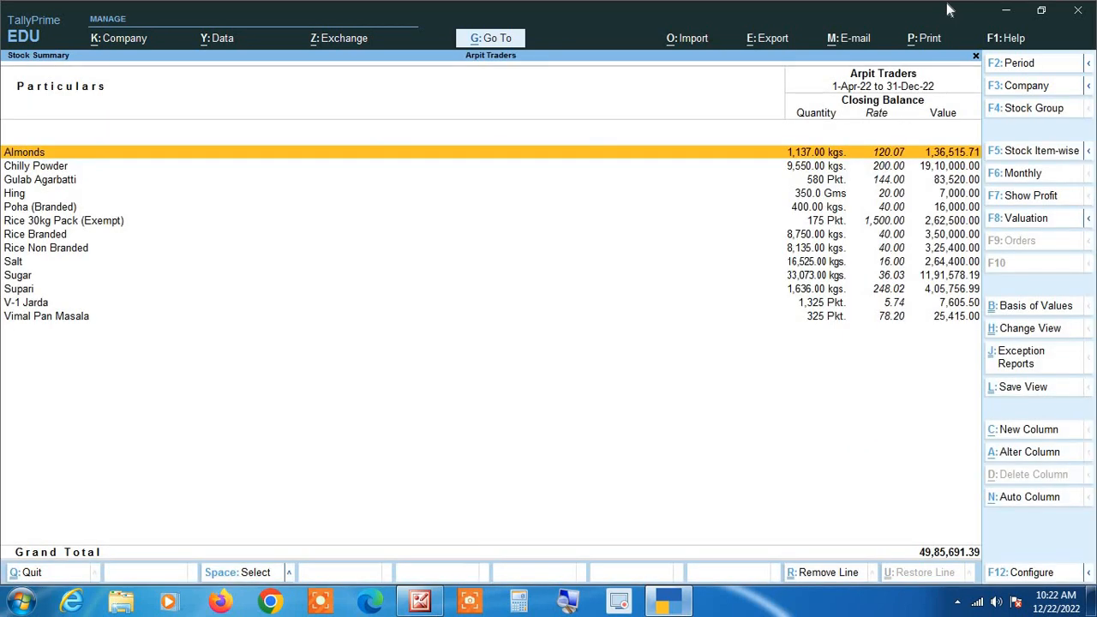
Step: Examine the closing quantity, rate and value columns of the Stock Summary, then leave and reopen the report
left_click(567, 605)
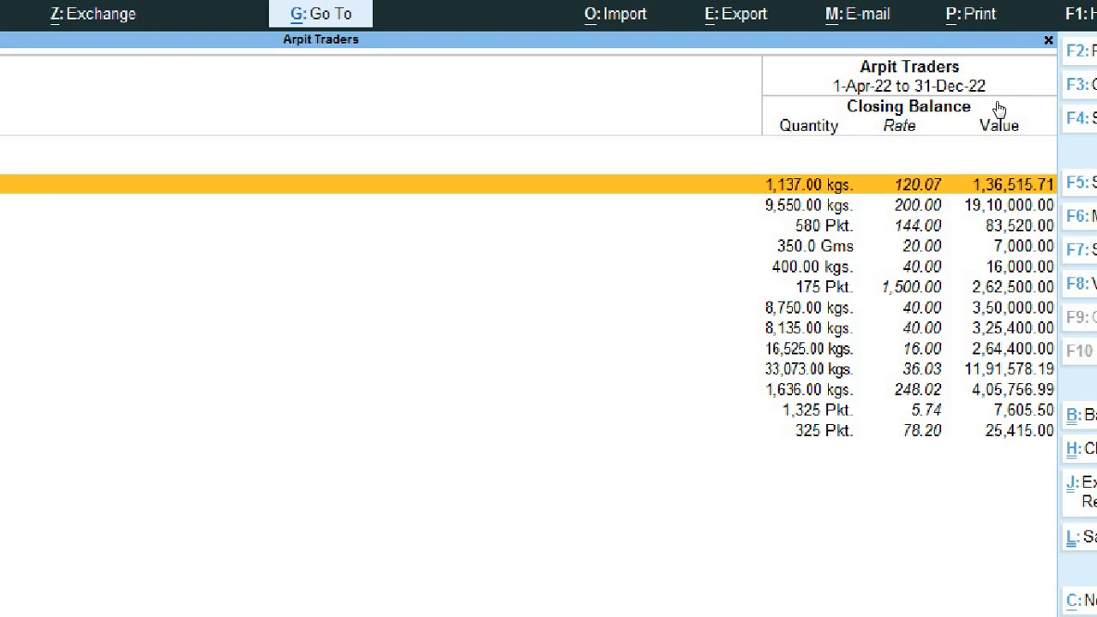
key("Down")
key("Down")
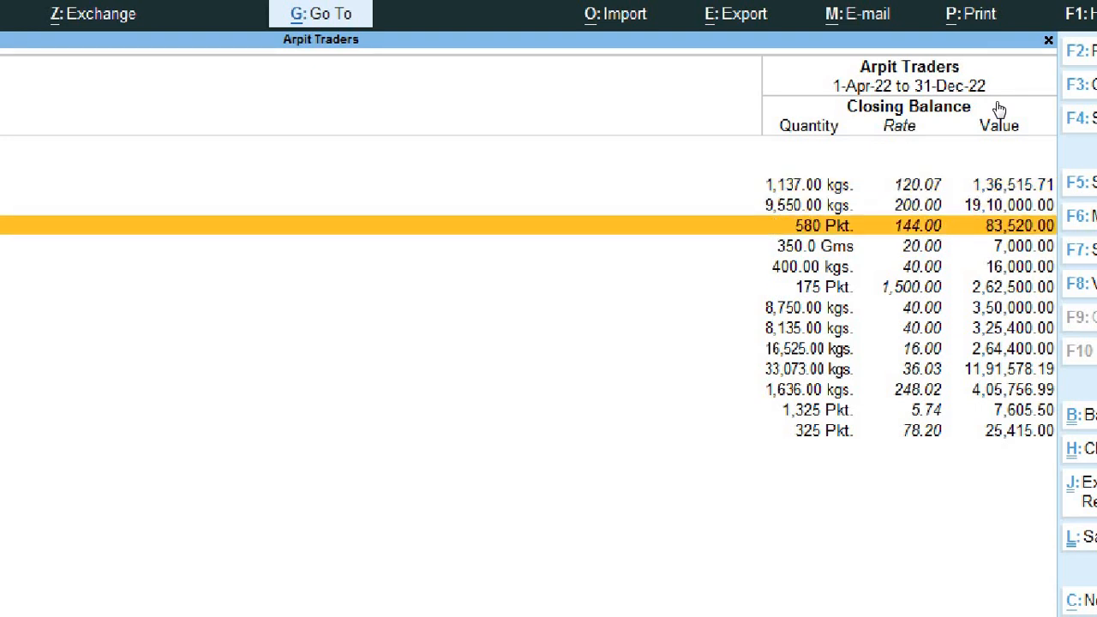
key("Up")
key("Up")
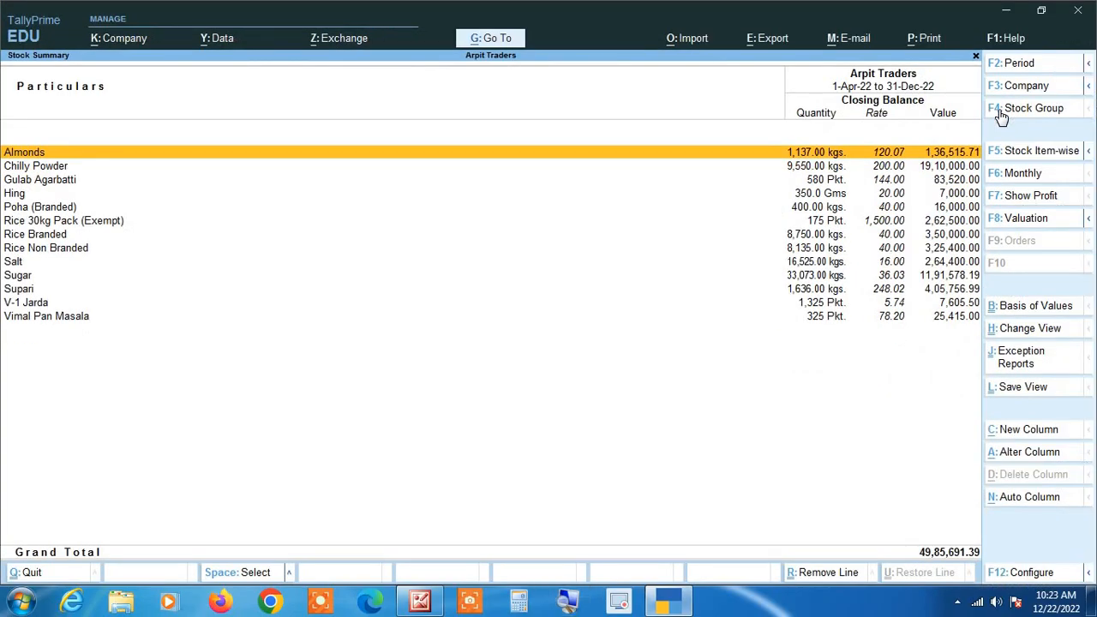
key("Escape")
key("Return")
key("Escape")
key("Return")
Step: Open the Stock Summary configuration and set Show Alternate Units to Yes, keeping quantity, rate and value shown
key("F12")
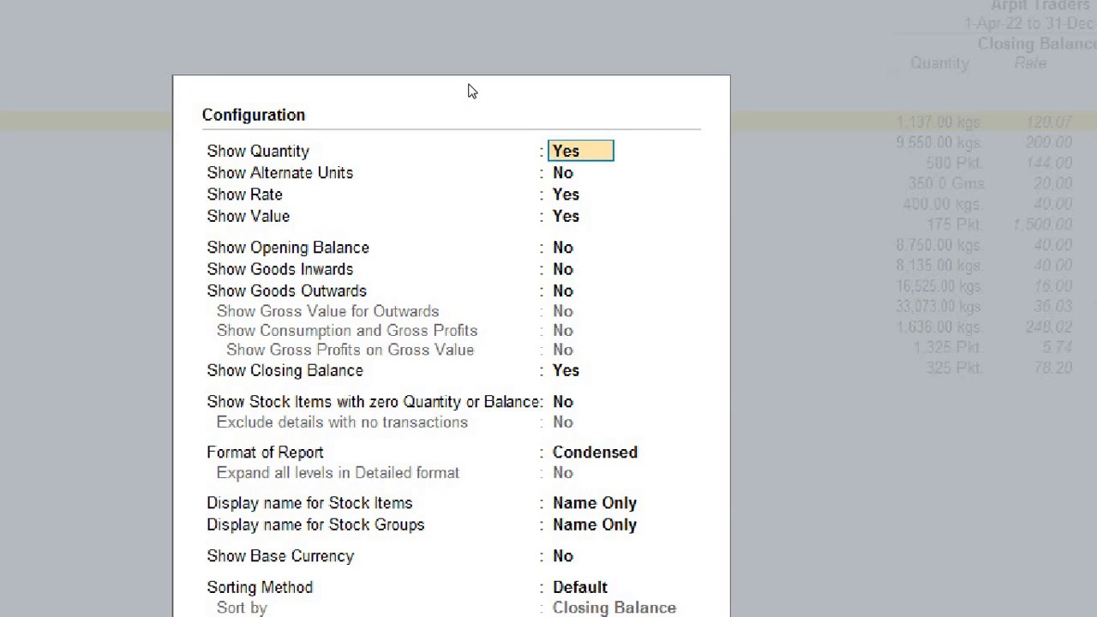
key("Return")
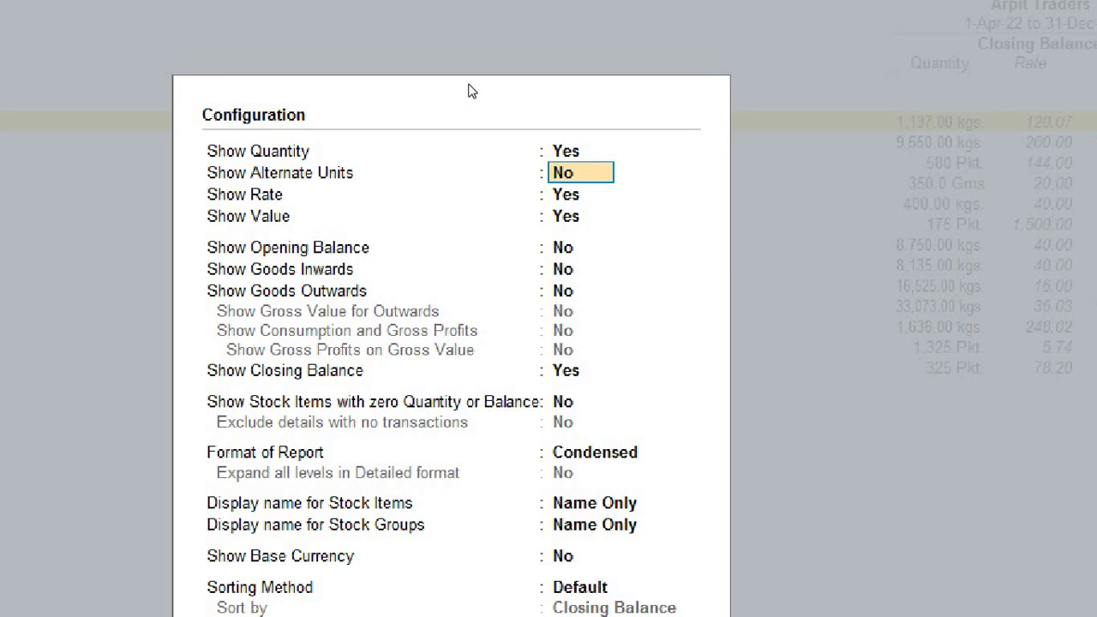
type("yes")
key("Return")
key("Return")
key("Return")
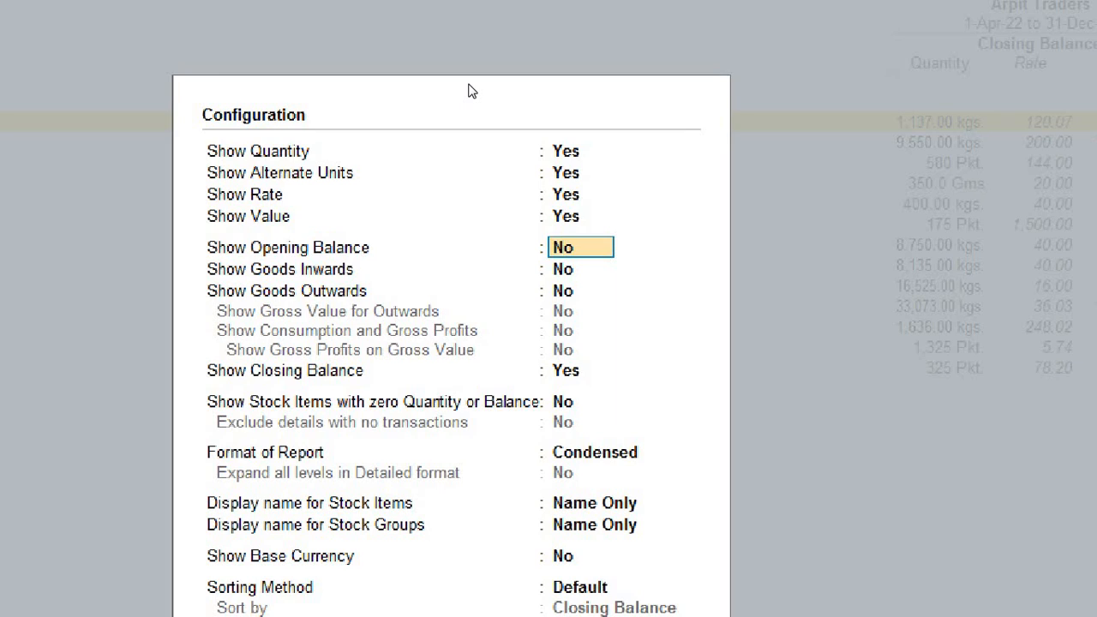
Step: Set Show Opening Balance, Show Goods Inwards and Show Goods Outwards to Yes, keeping gross value and consumption at No and closing balance at Yes
type("yes")
key("Return")
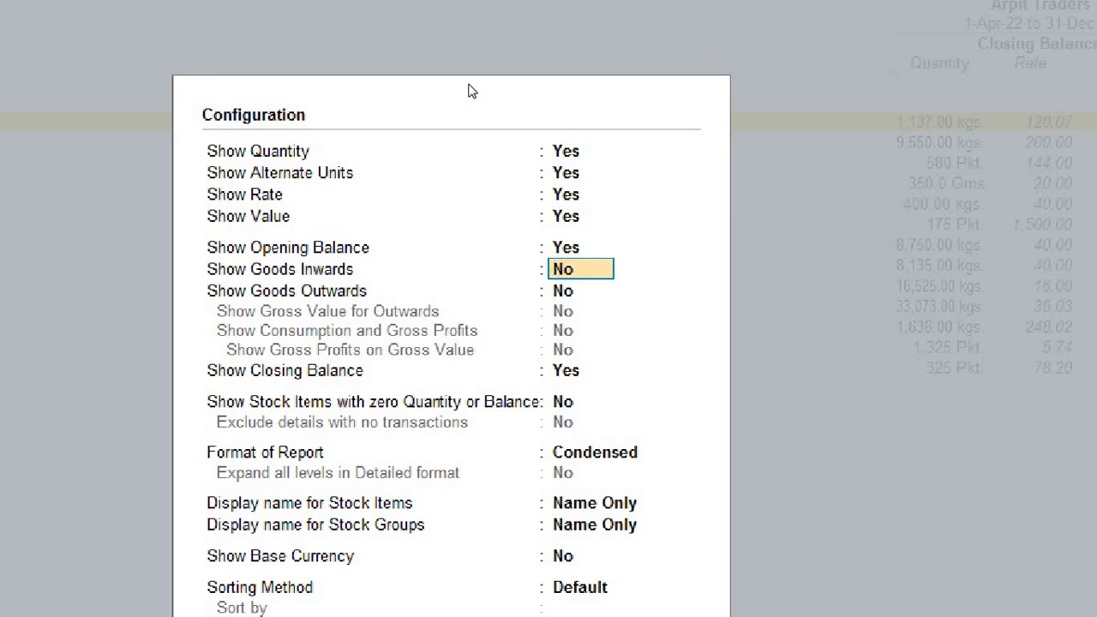
type("yes")
key("Return")
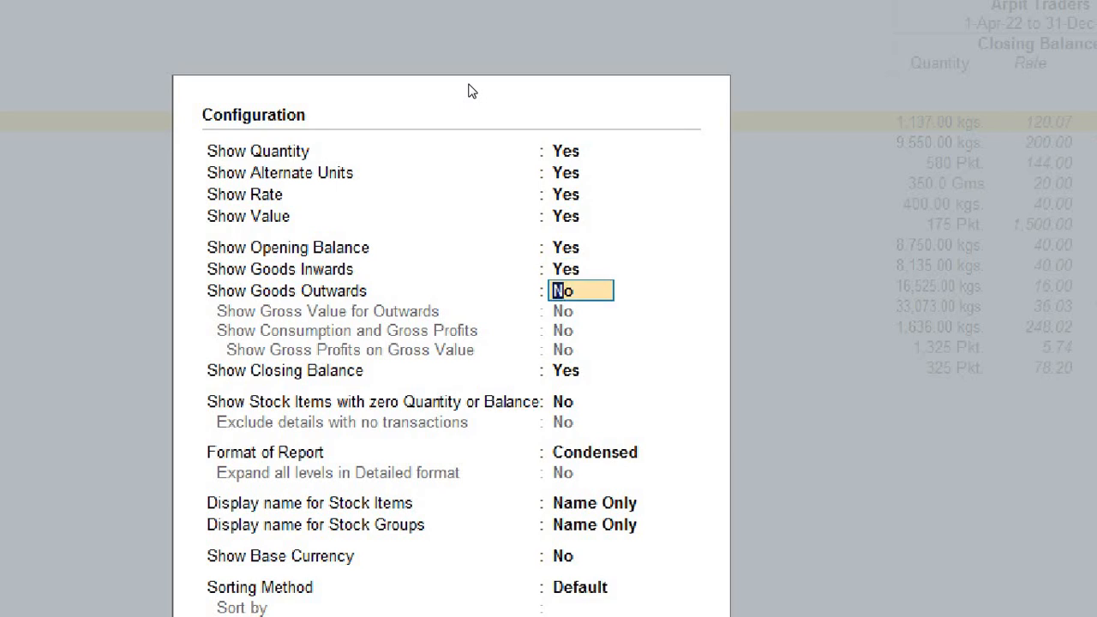
type("yes")
key("Return")
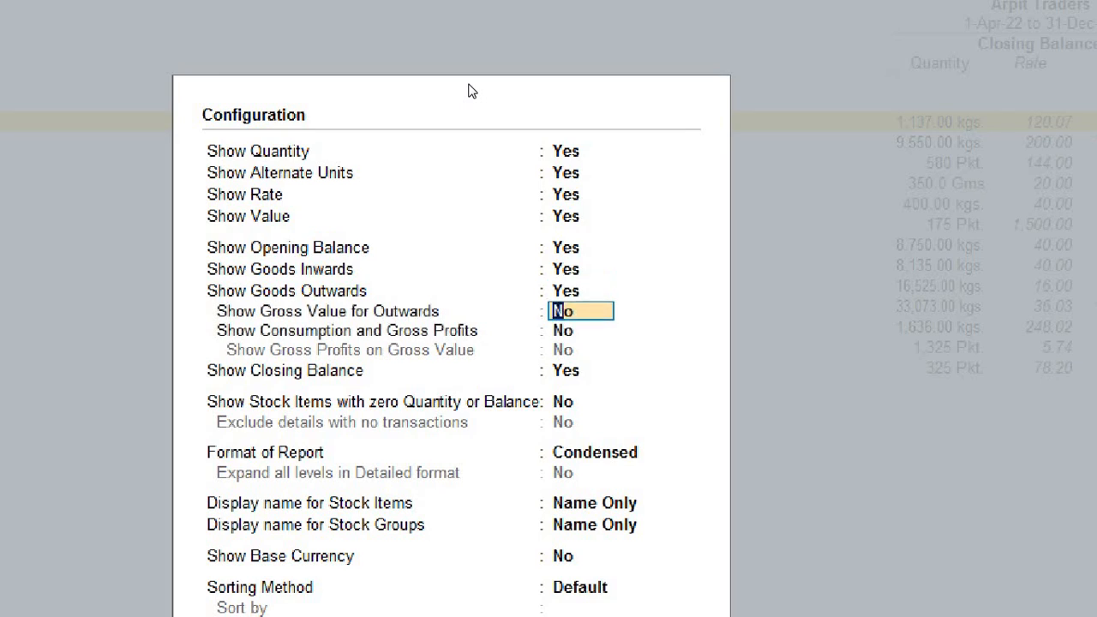
key("Return")
key("Return")
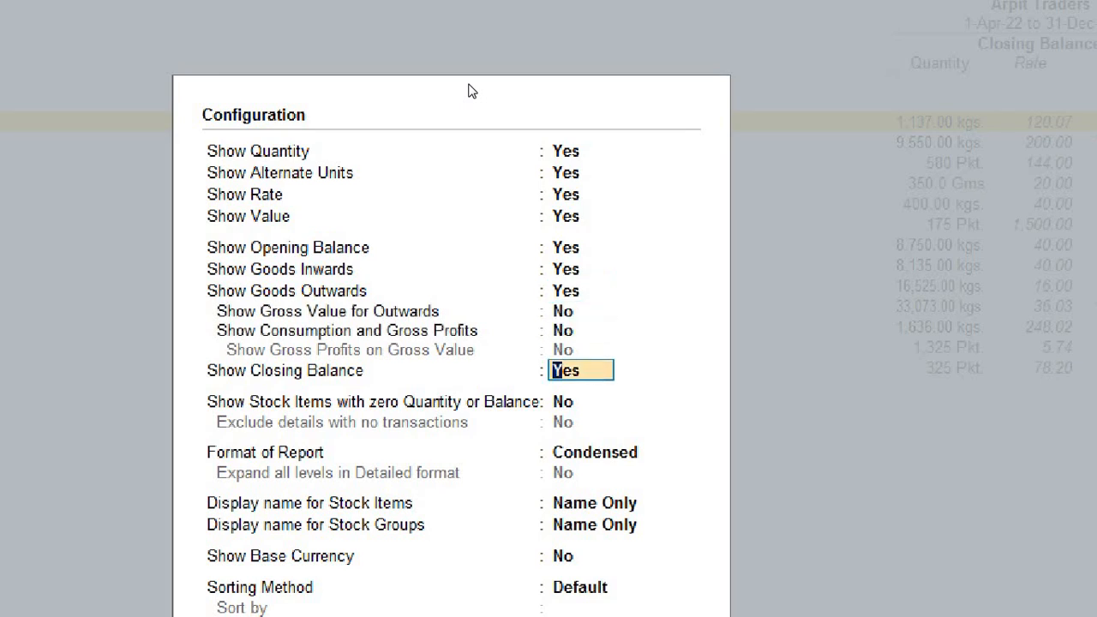
key("Return")
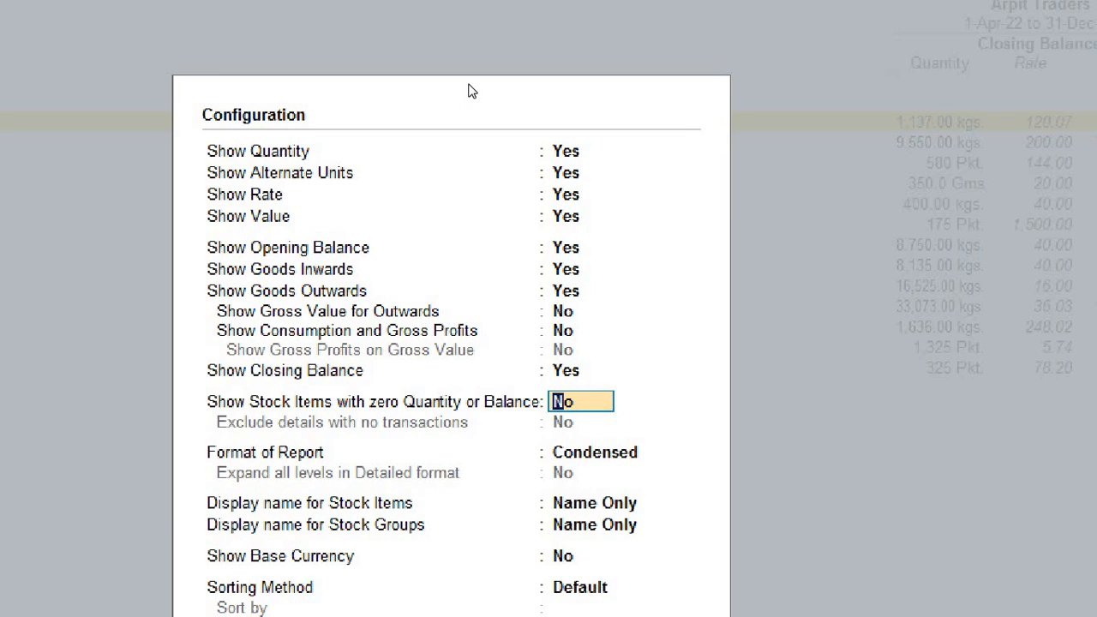
Step: Set Show Stock Items with zero Quantity or Balance to Yes and accept the configuration with the remaining options at their defaults
type("yes")
key("Return")
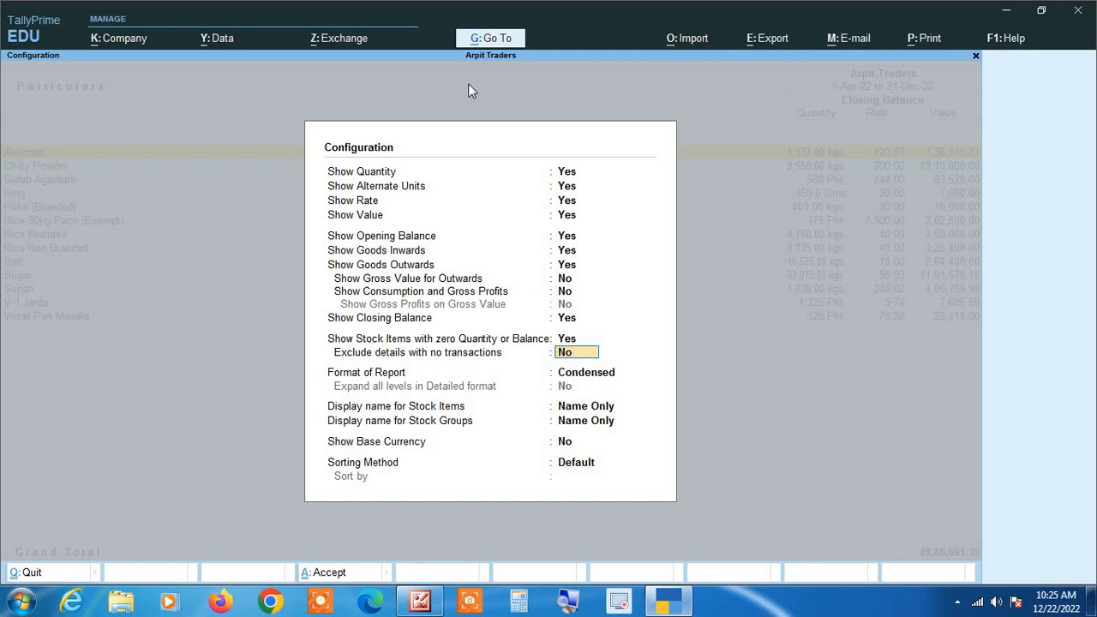
key("Return")
key("Return")
key("Return")
key("Return")
key("Return")
key("Return")
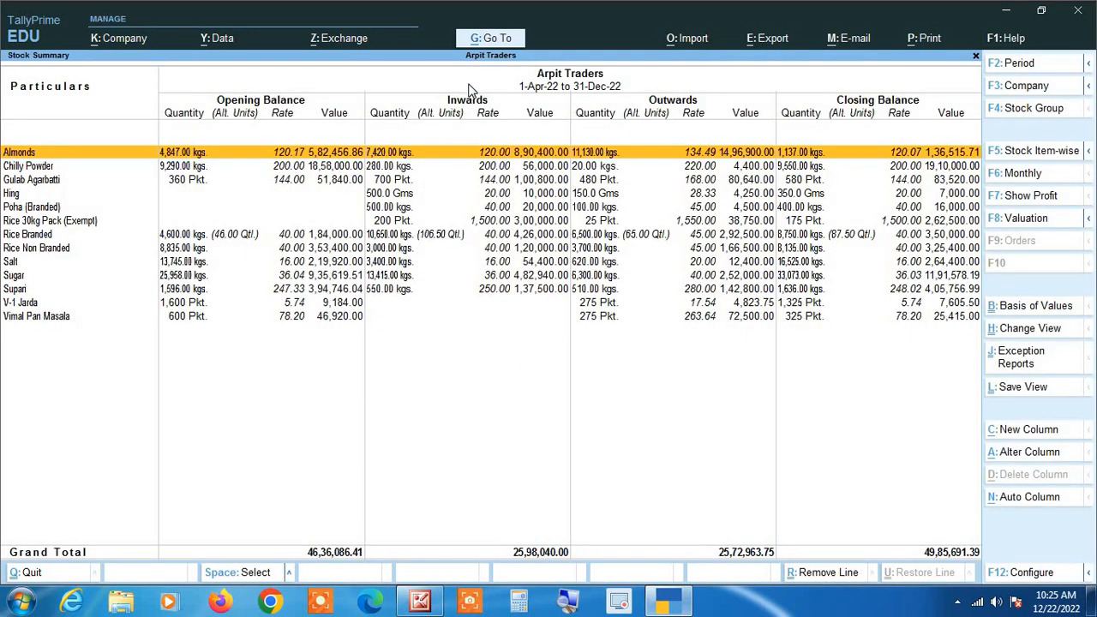
Step: Examine the opening balance, inwards, outwards and closing balance columns item by item, down to the alternate units of Rice Branded
left_click(568, 601)
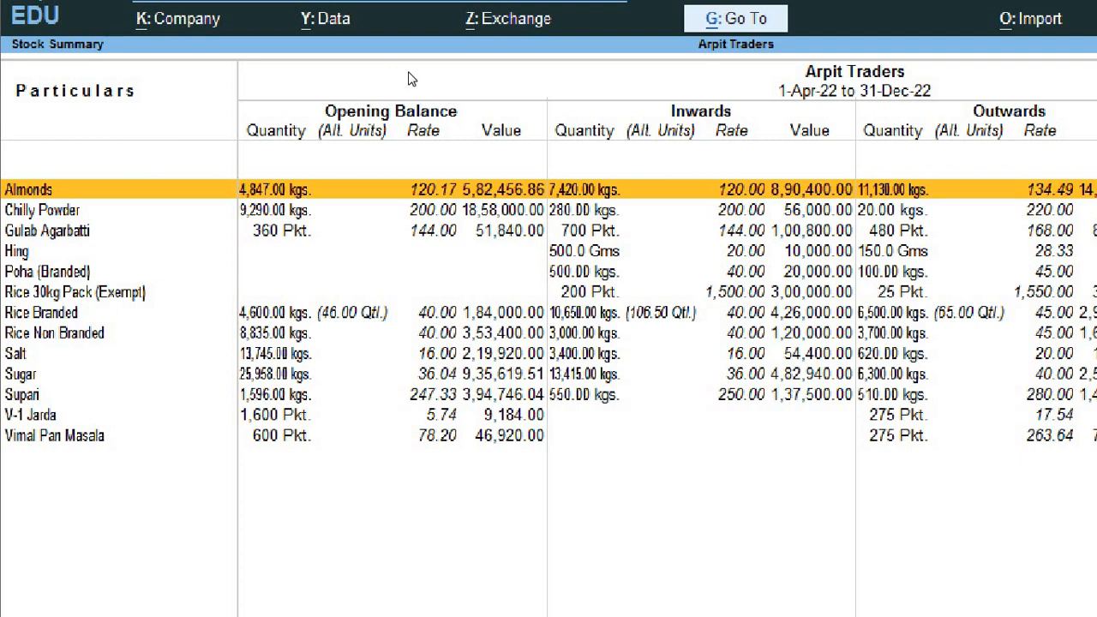
key("Down")
key("Down")
key("Up")
key("Up")
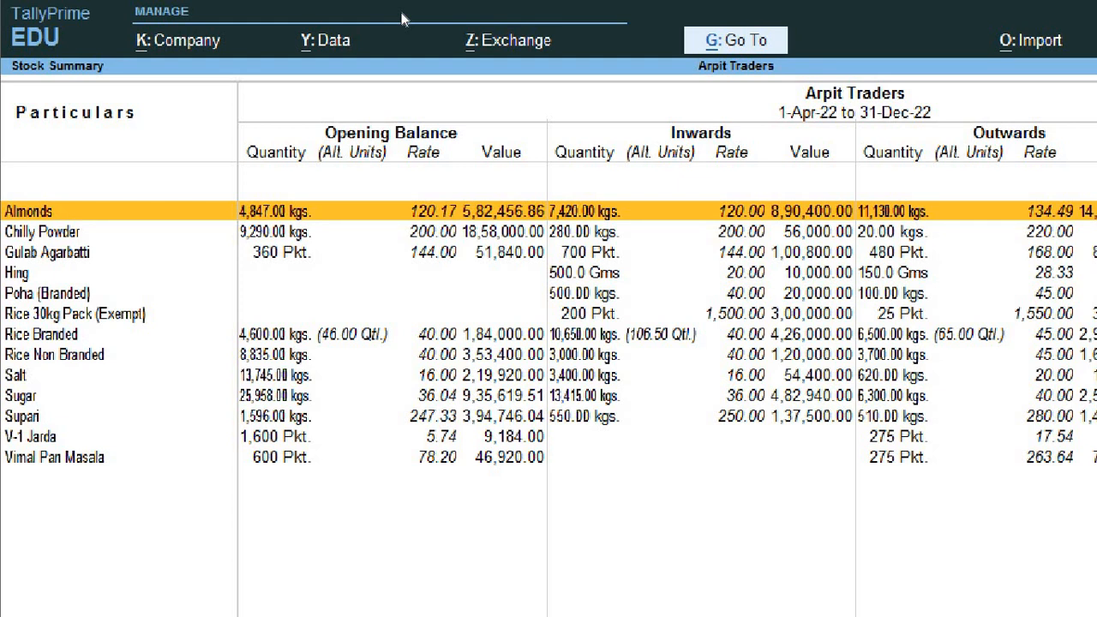
key("Down")
key("Down")
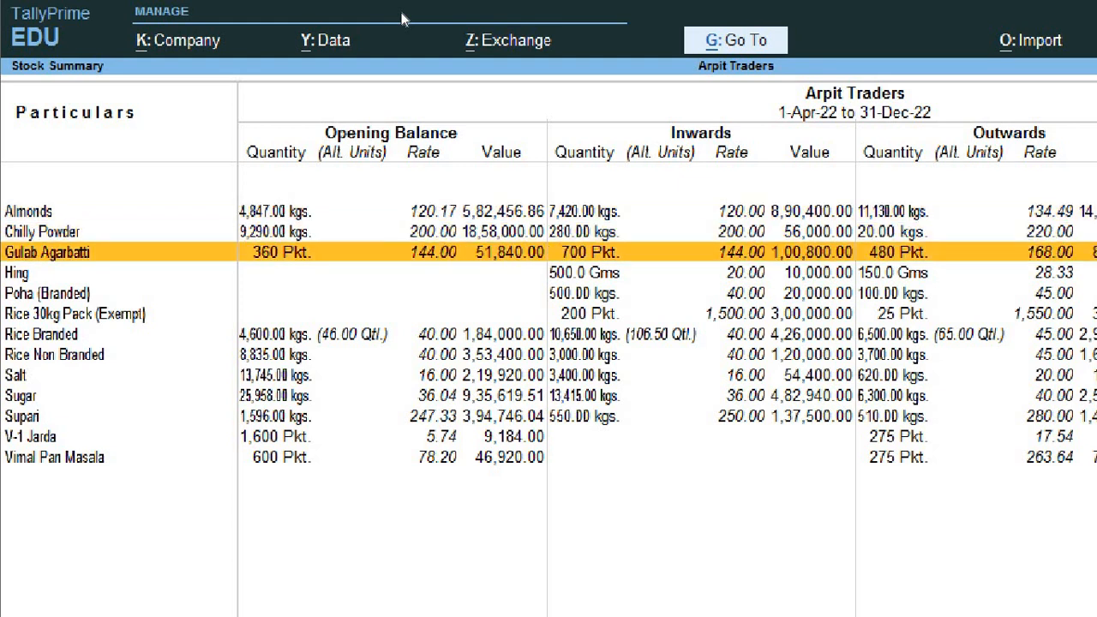
key("Up")
key("Up")
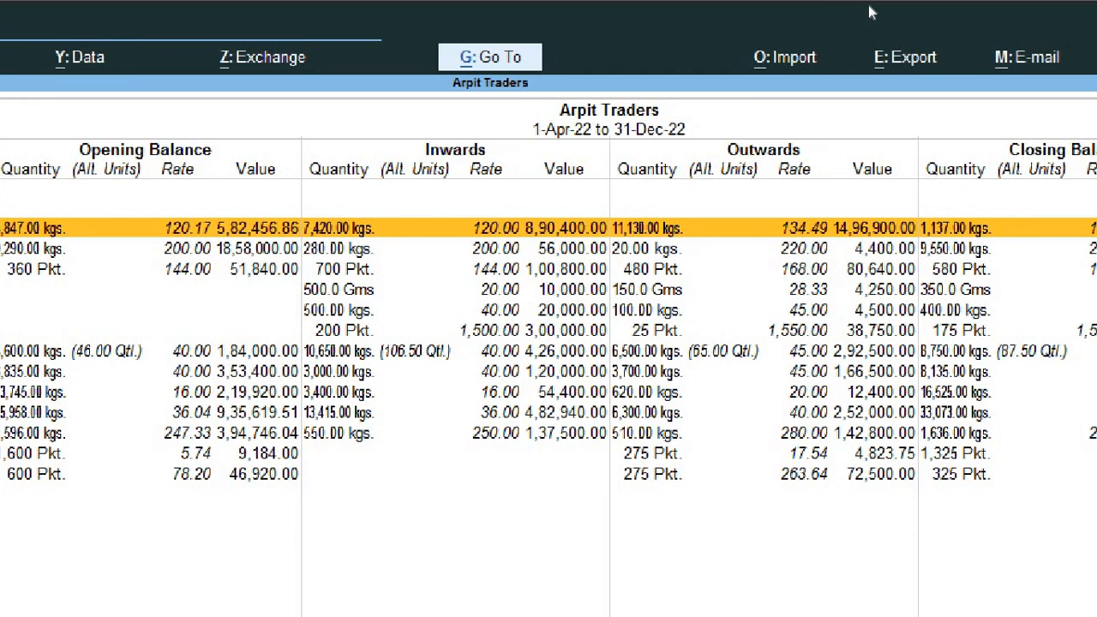
key("Down")
key("Down")
key("Down")
key("Down")
key("Up")
key("Up")
key("Up")
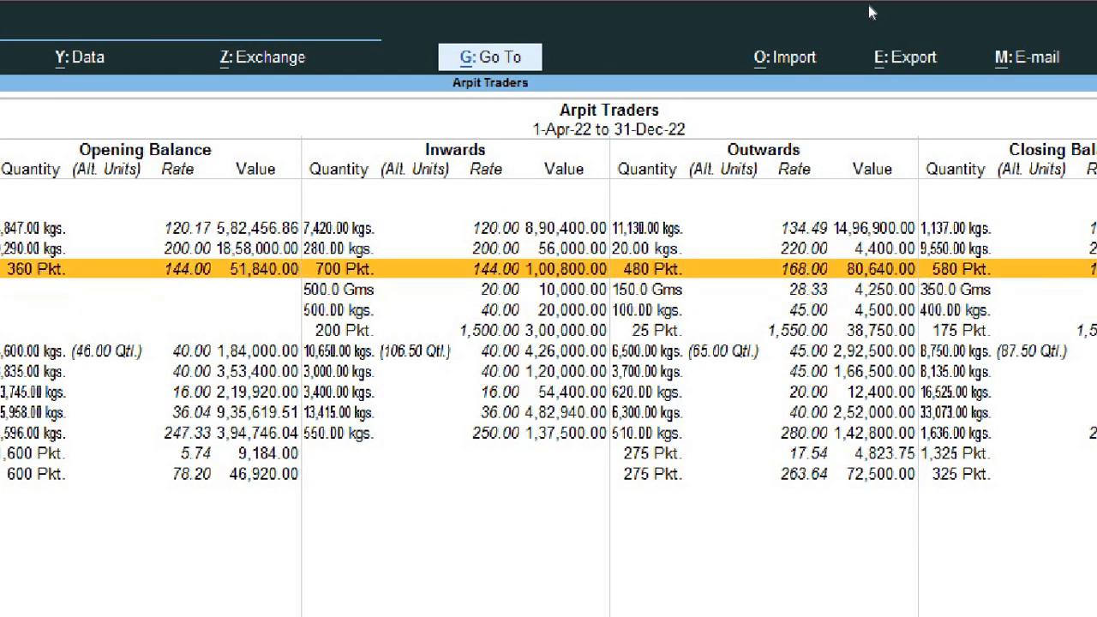
key("Up")
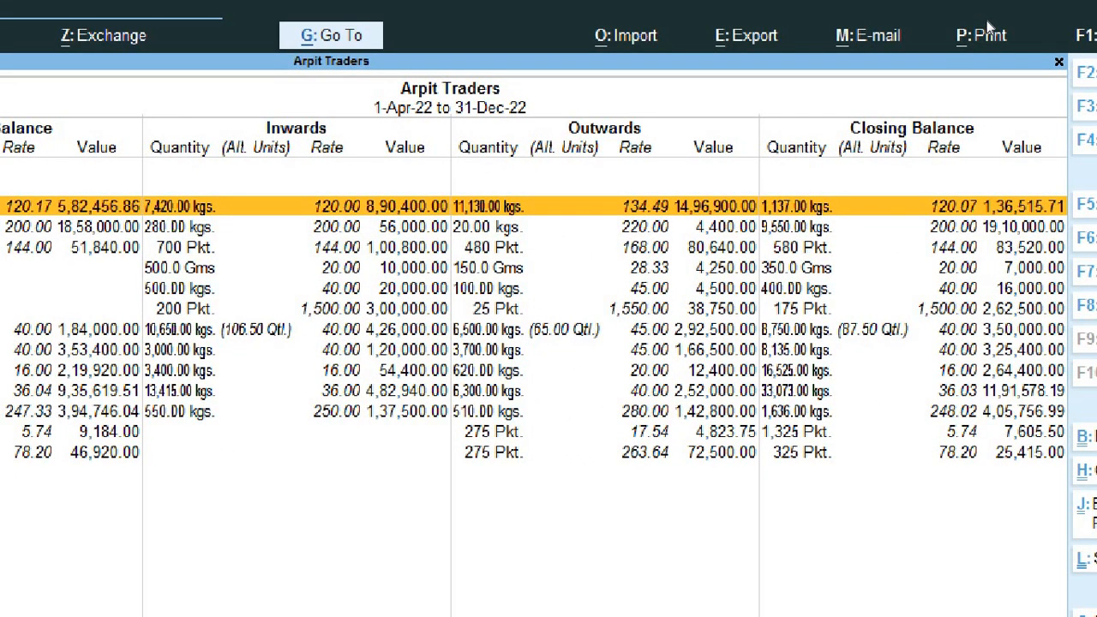
key("Down")
key("Down")
key("Down")
key("Down")
key("Down")
key("Down")
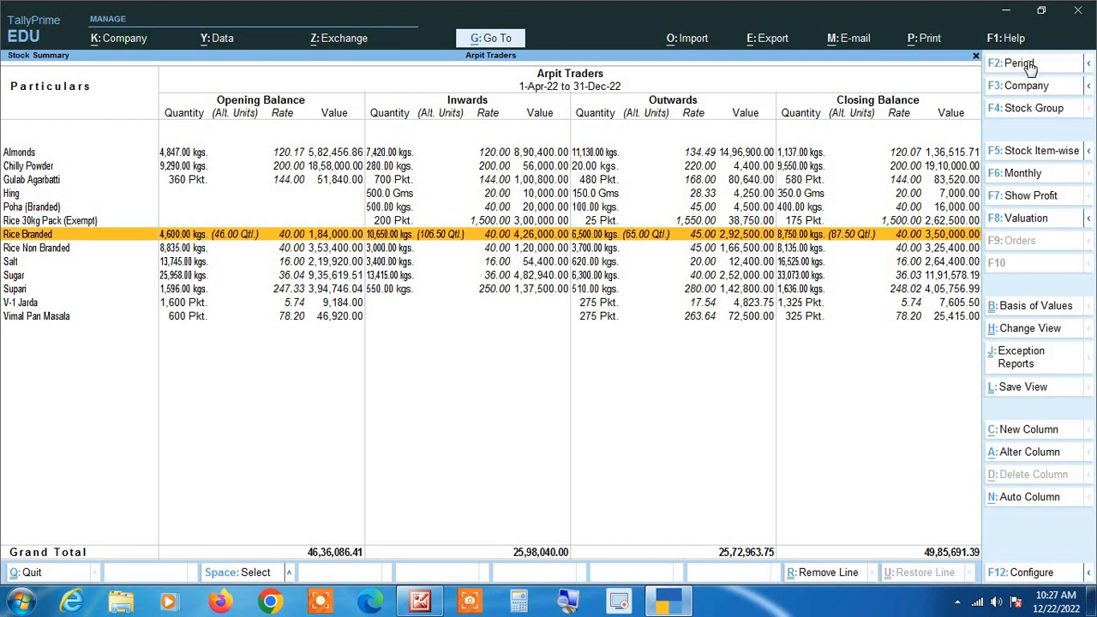
Step: Start saving the report view as "Stock Summary - My View 1" and set it as the default view for the report
left_click(1017, 388)
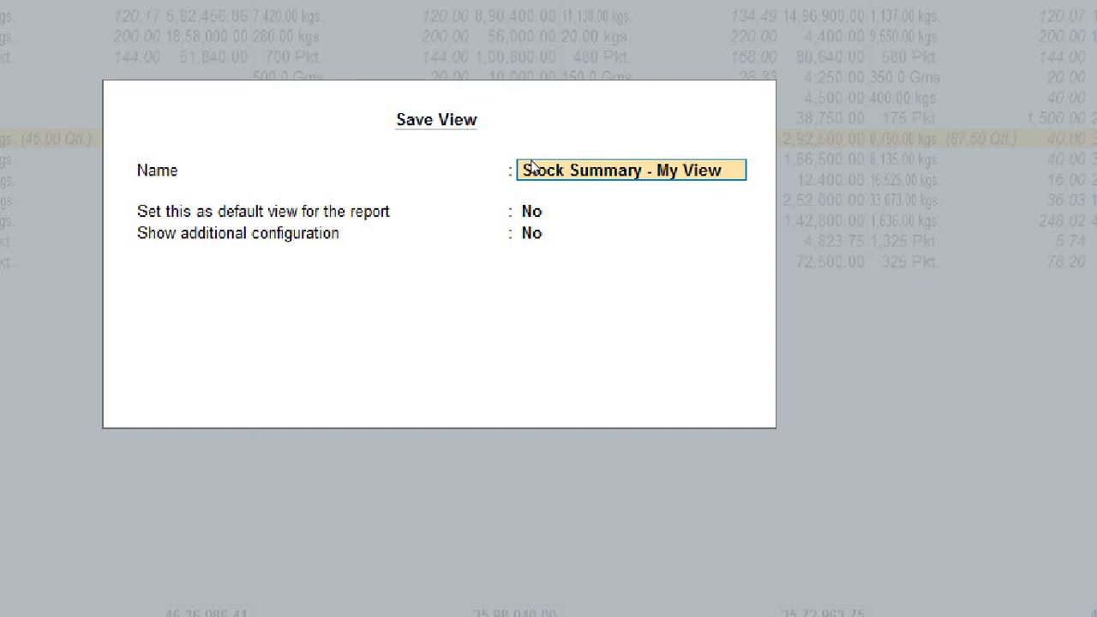
key("End")
type("1")
key("Return")
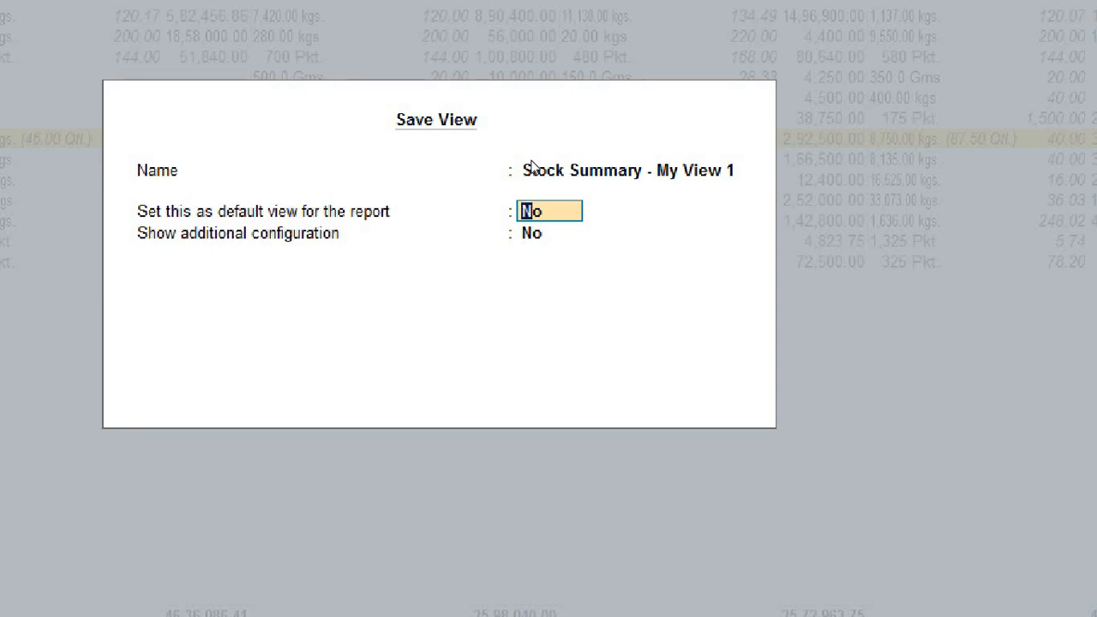
type("yes")
key("Return")
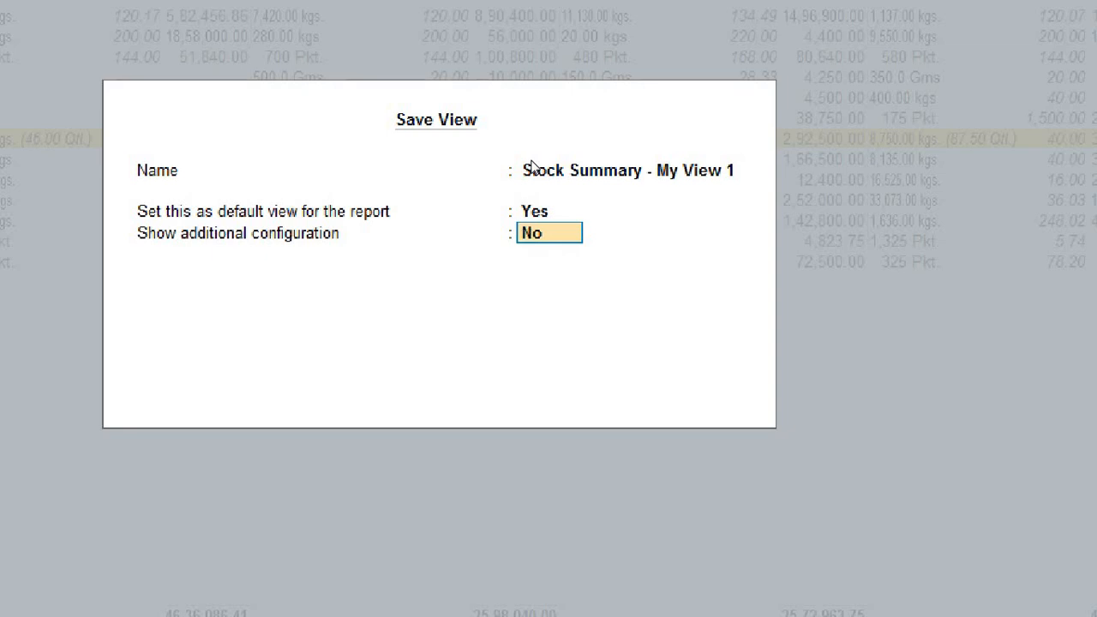
Step: Set Show additional configuration to Yes and save the view for This Company instead of All Companies
type("yes")
key("Return")
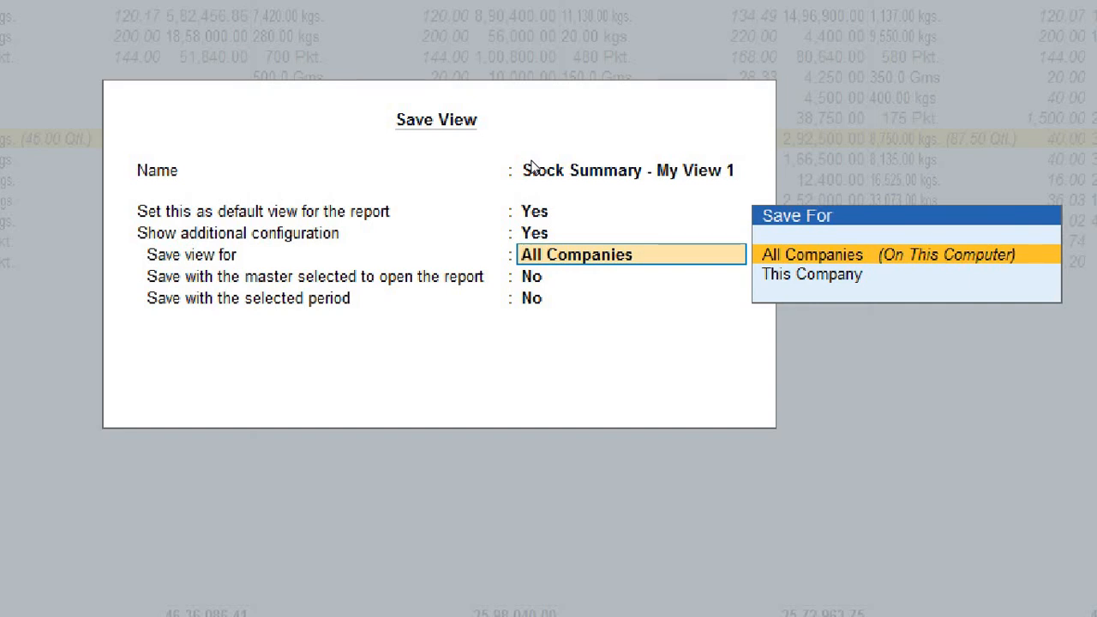
key("Down")
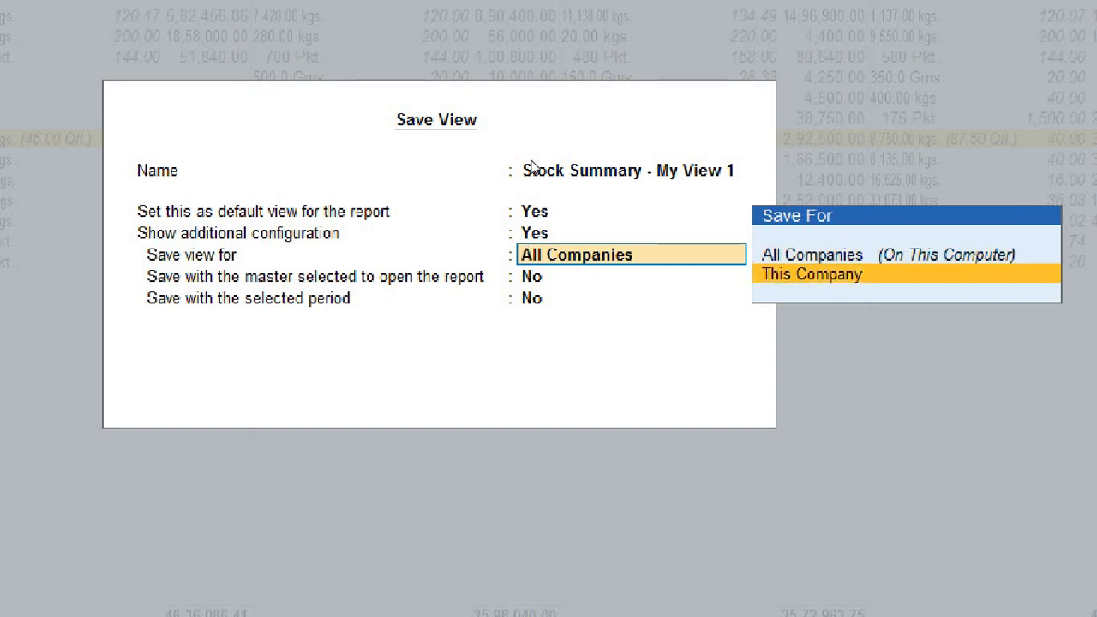
key("Up")
key("Down")
key("Up")
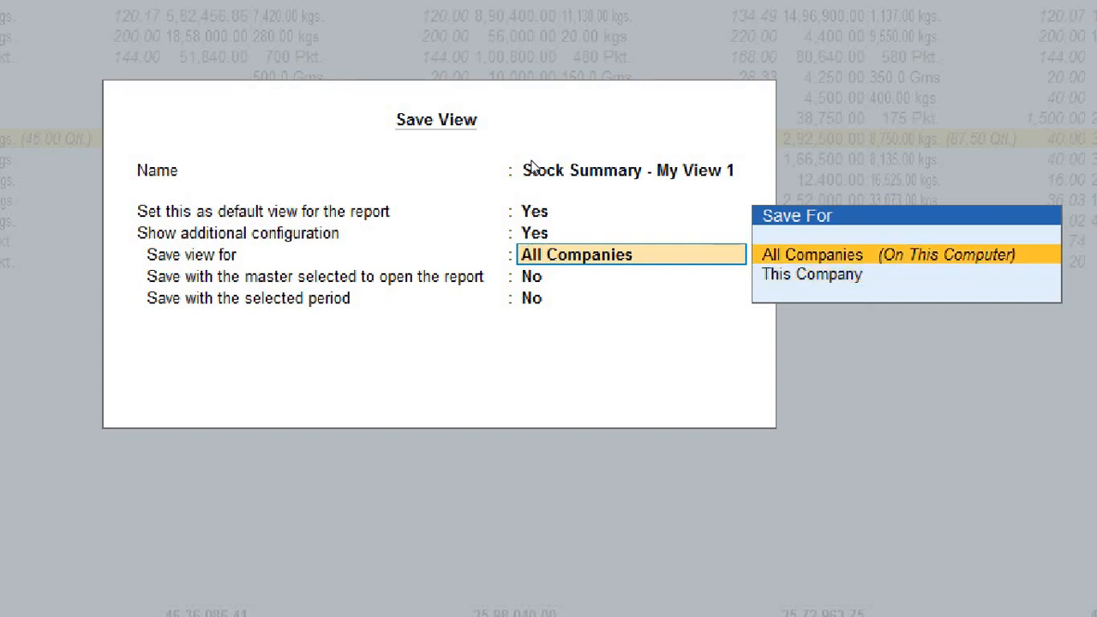
key("Down")
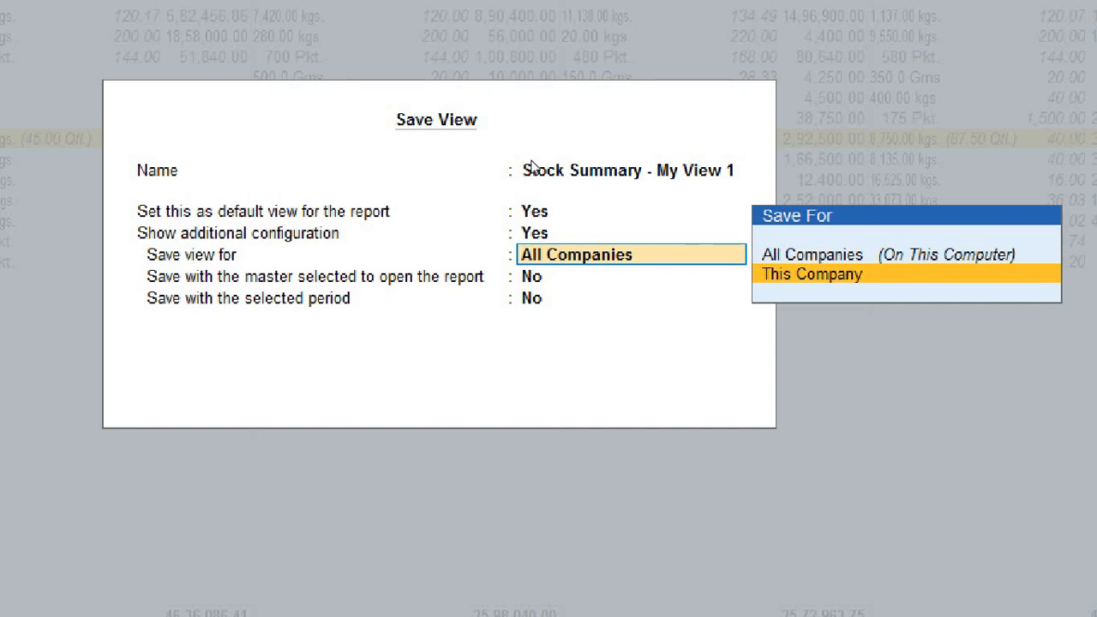
key("Up")
key("Down")
key("Up")
key("Down")
key("Up")
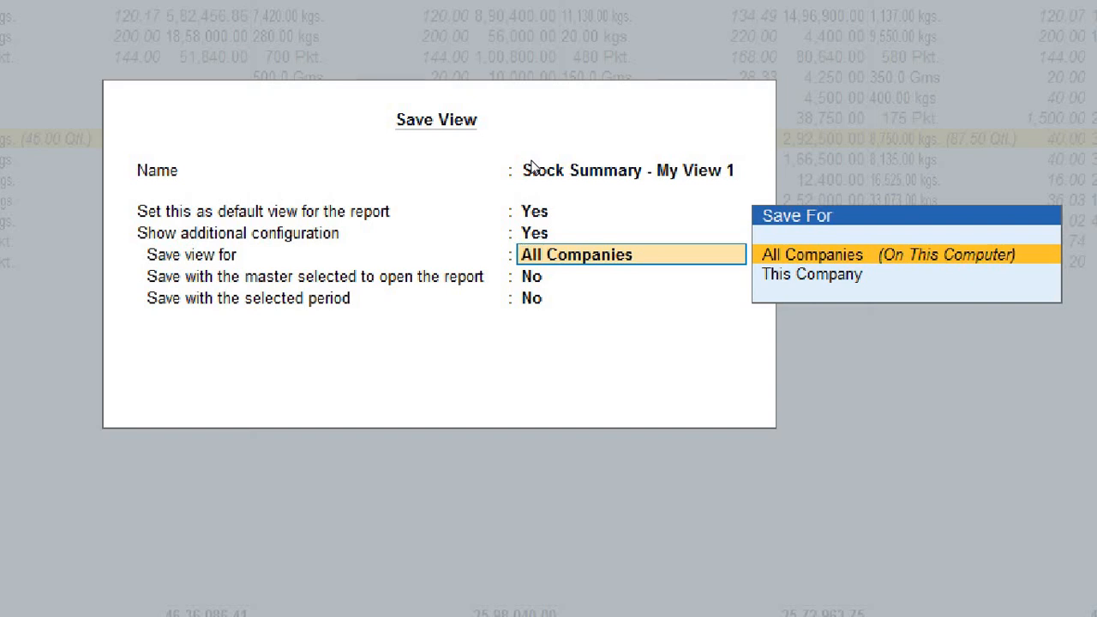
key("Down")
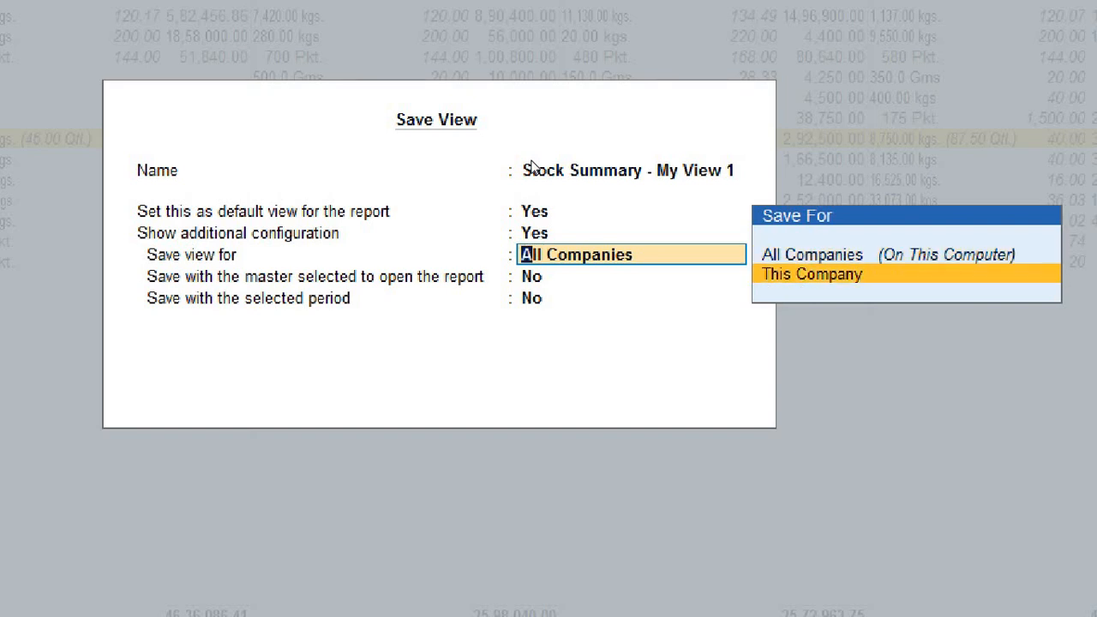
key("Return")
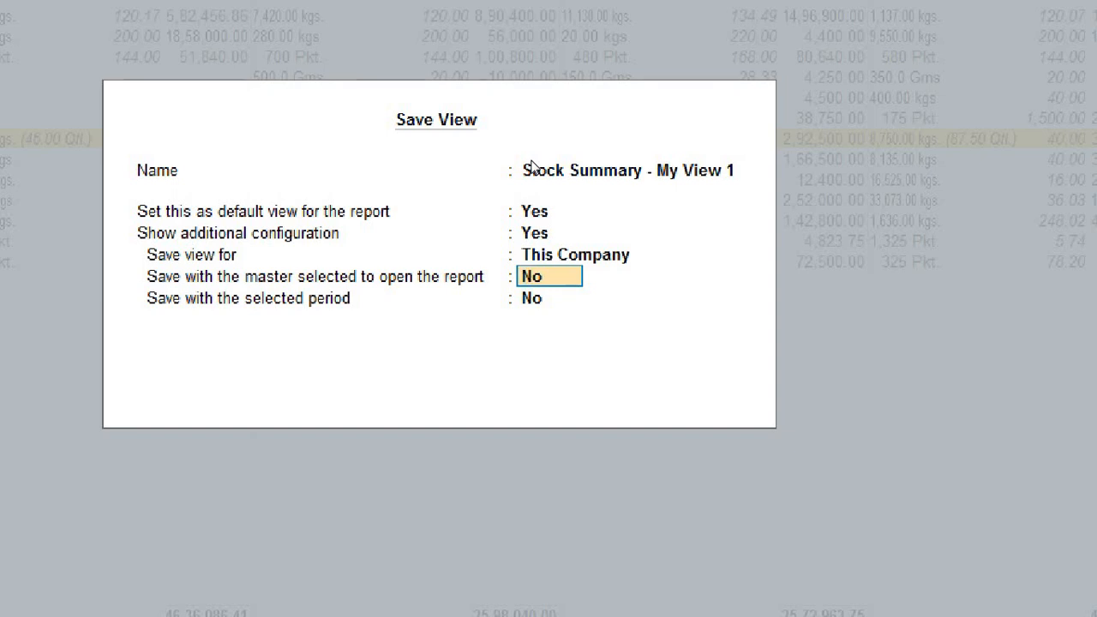
Step: Keep saving with the selected master and the selected period at No, and accept the saved view
key("Return")
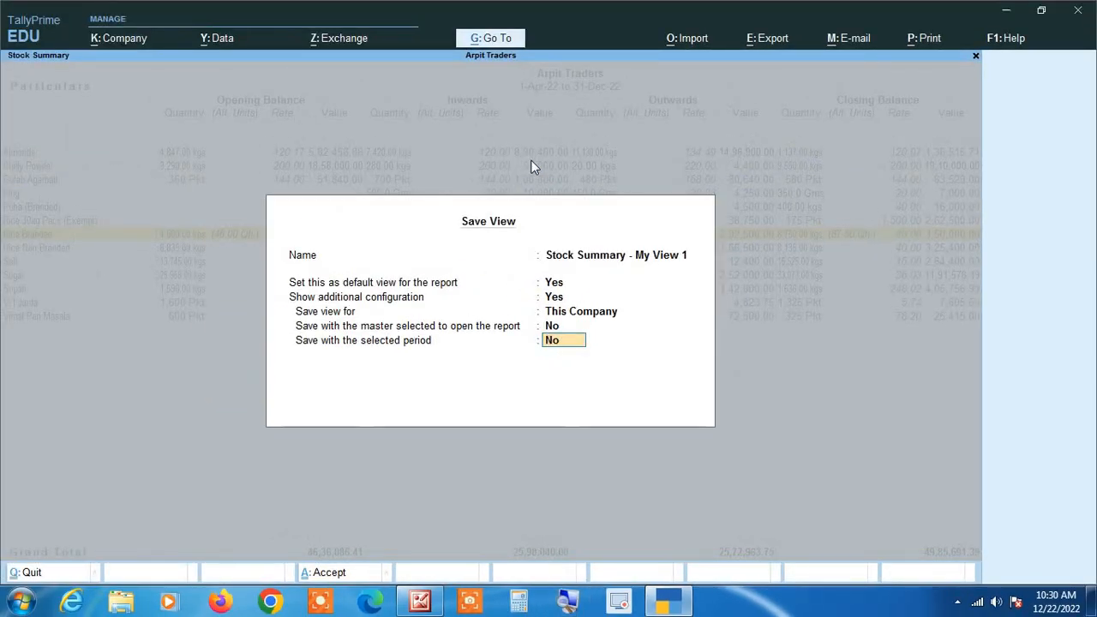
key("Return")
key("Return")
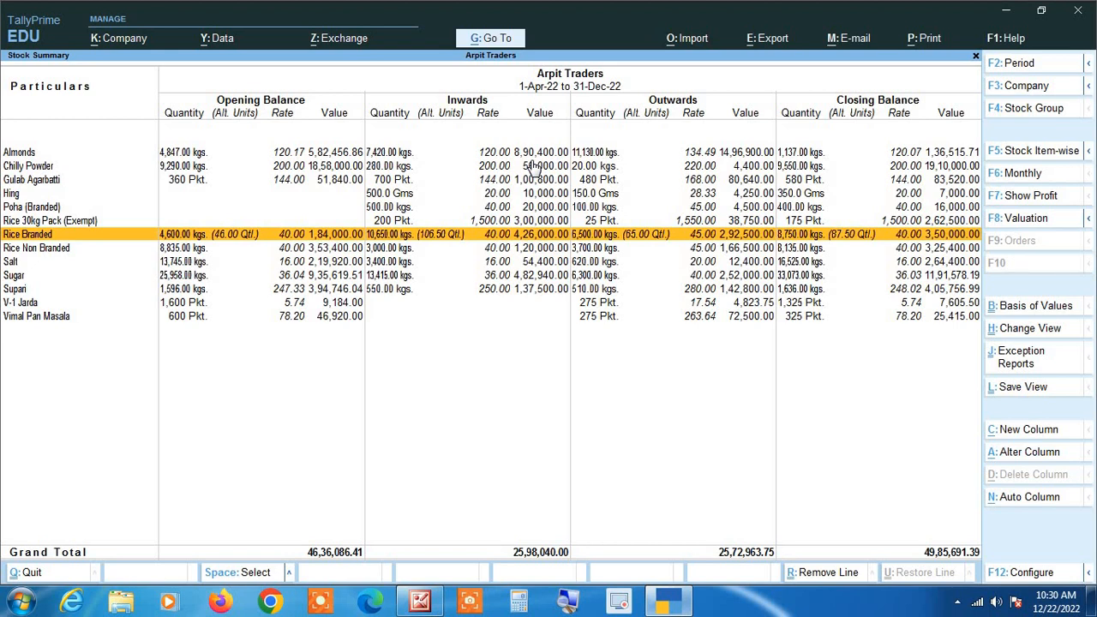
Step: Close and reopen the Stock Summary from the Gateway of Tally to check which view it opens in
key("Escape")
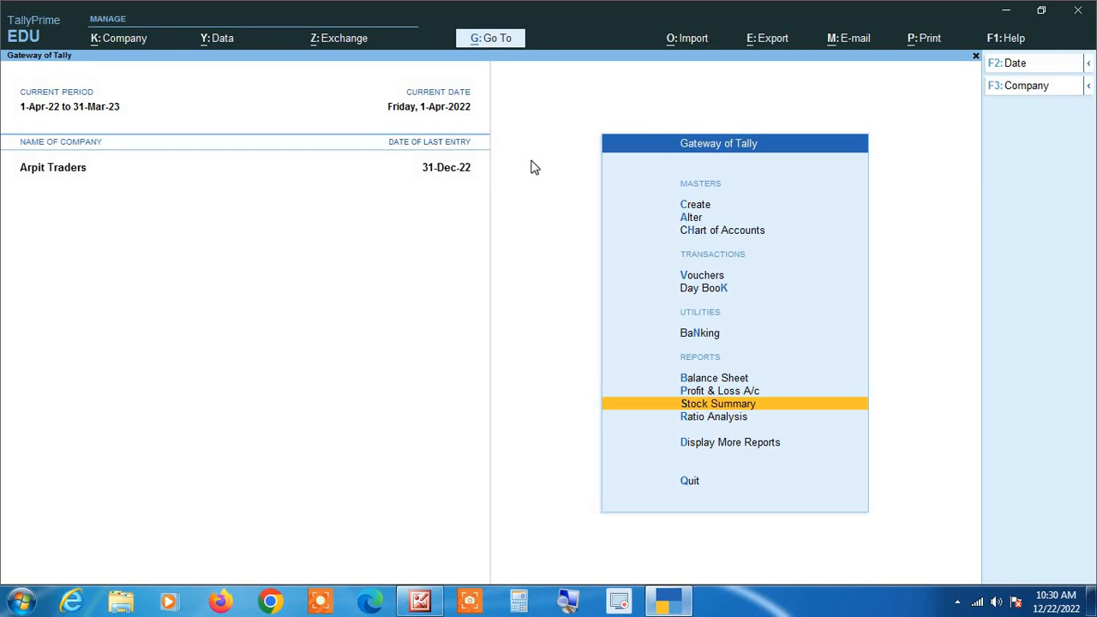
key("Return")
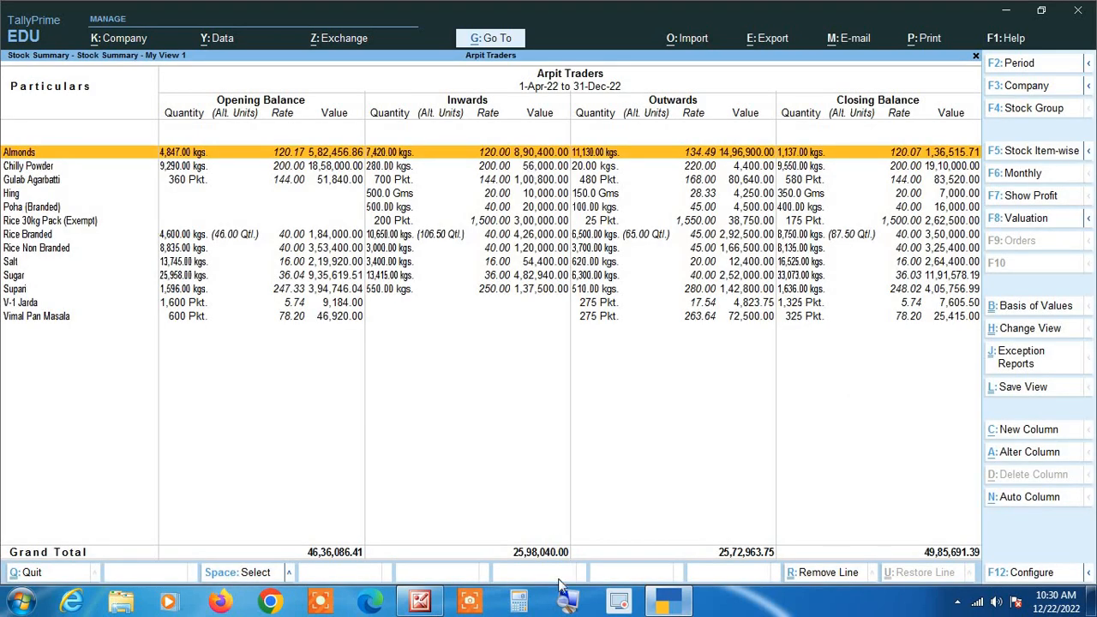
left_click(567, 602)
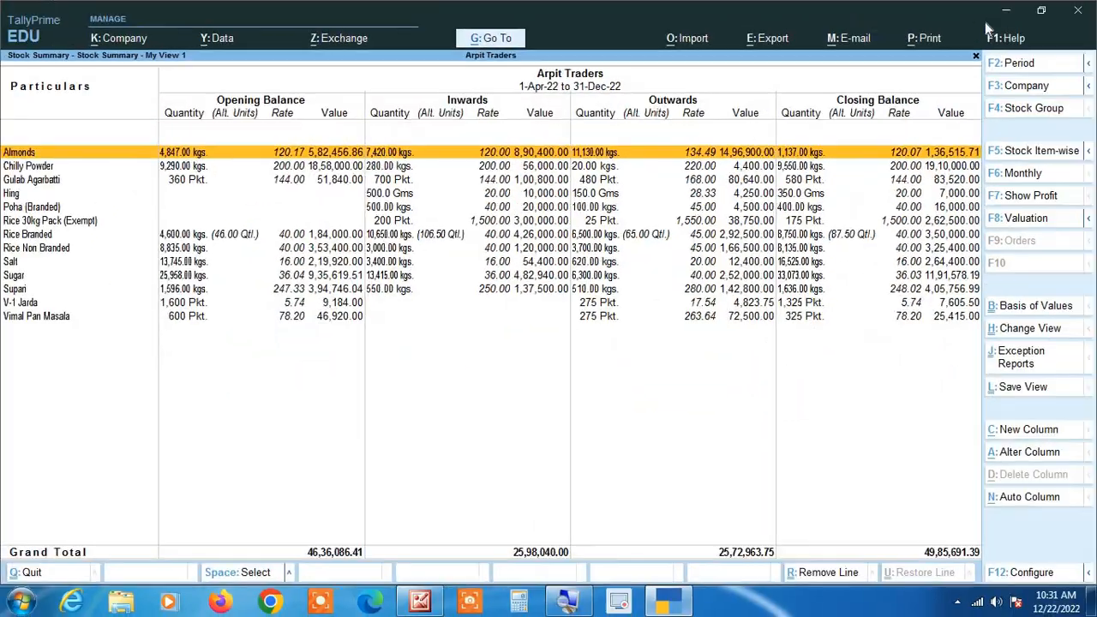
key("Escape")
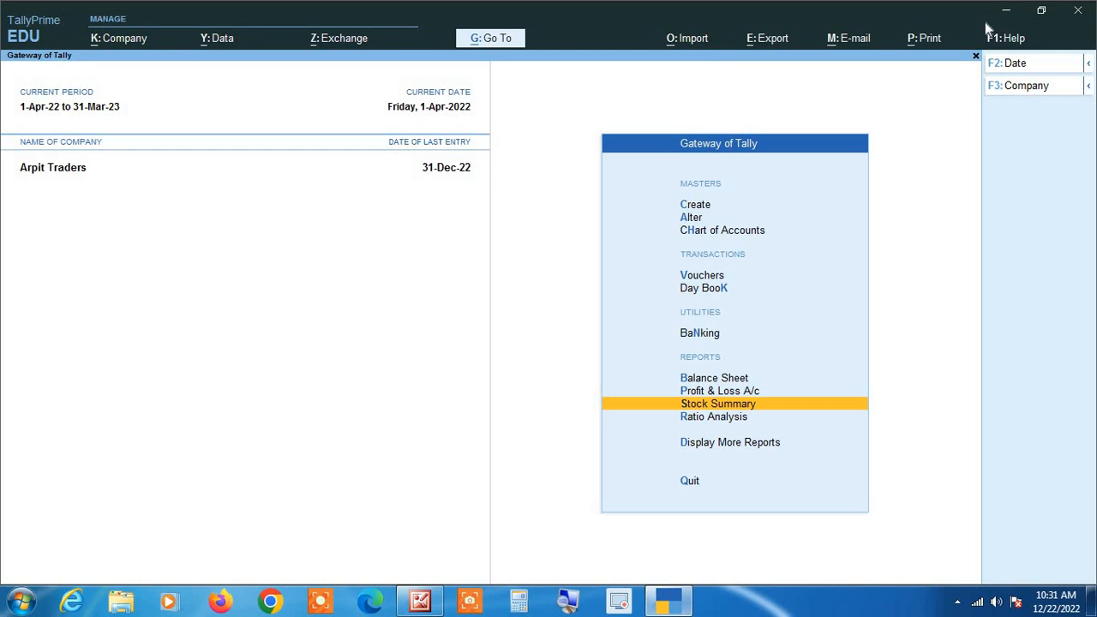
key("Return")
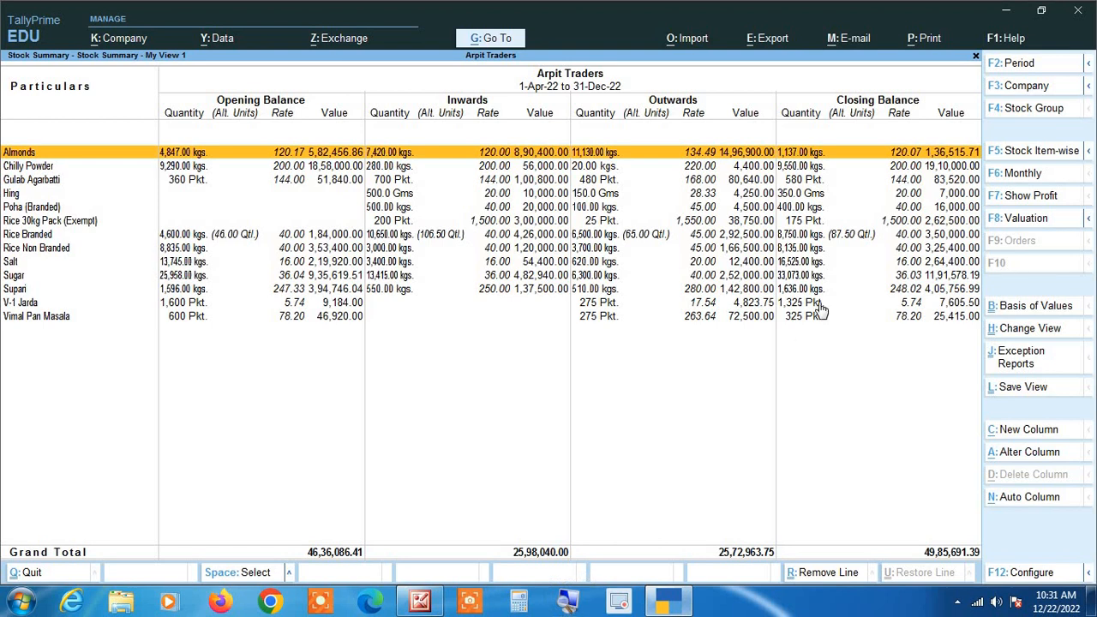
Step: Look through the available and saved views of the Stock Summary and switch the report to its original view
left_click(1032, 329)
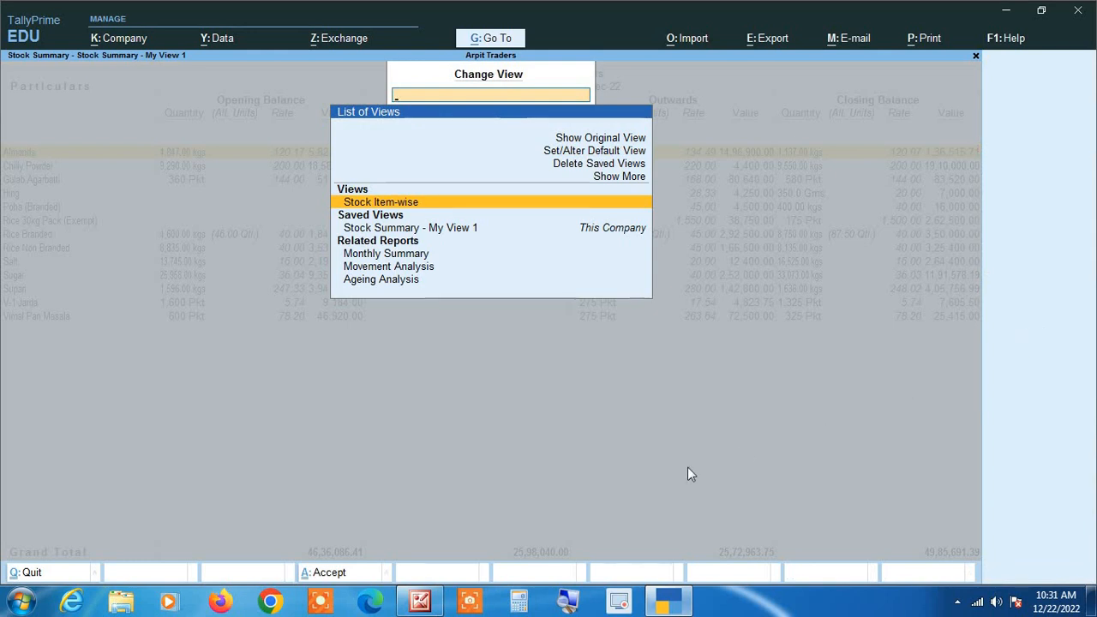
left_click(571, 603)
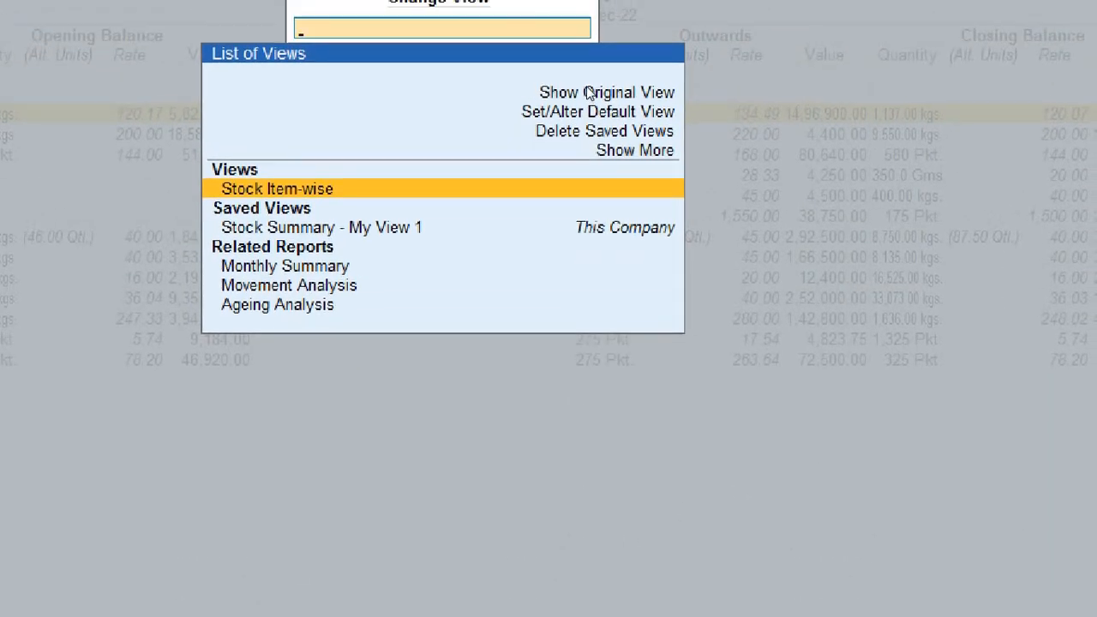
key("Down")
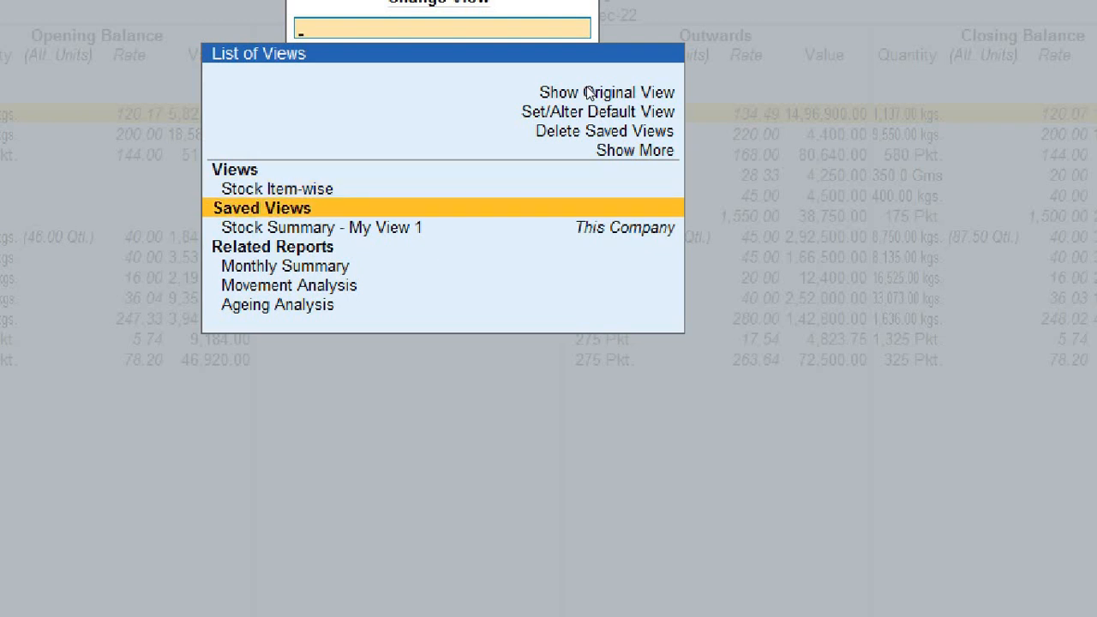
key("Down")
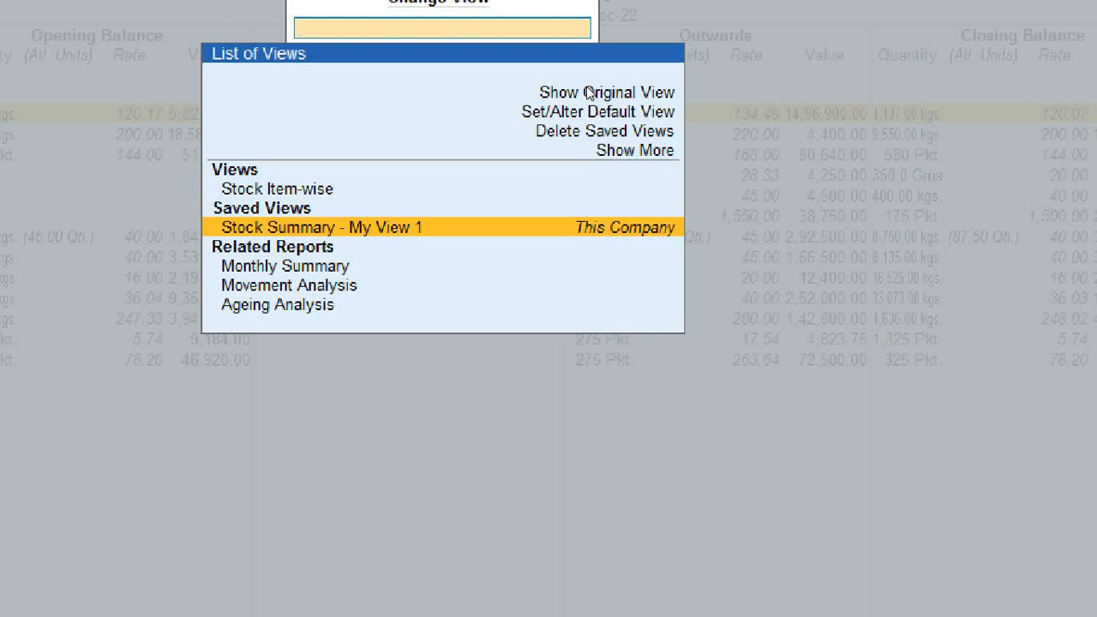
key("Up")
key("Up")
key("Up")
key("Up")
key("Up")
key("Up")
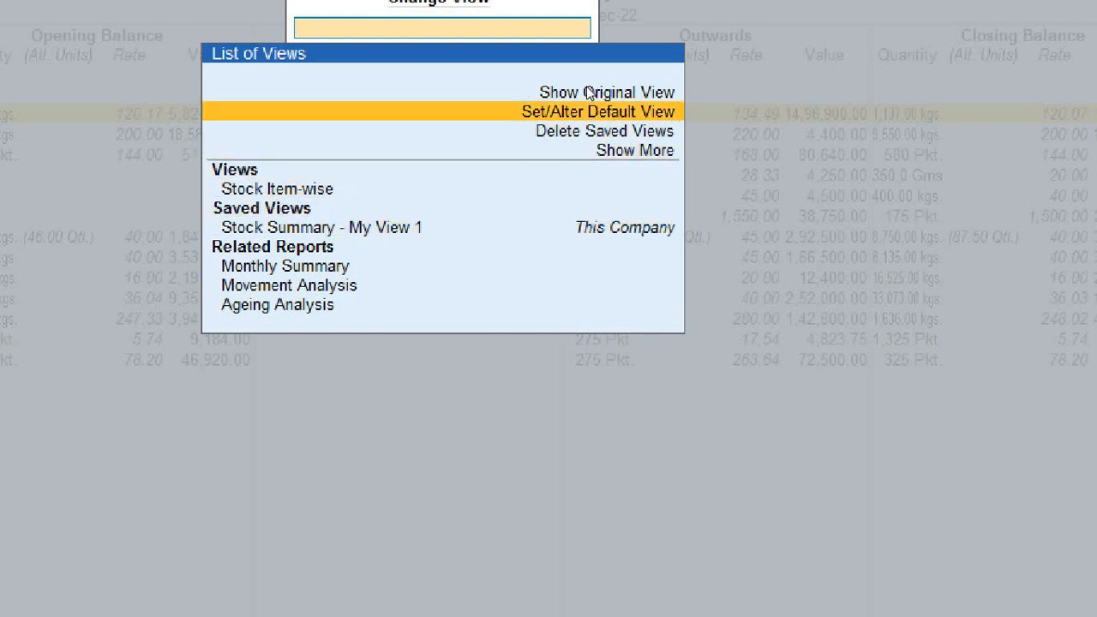
key("Up")
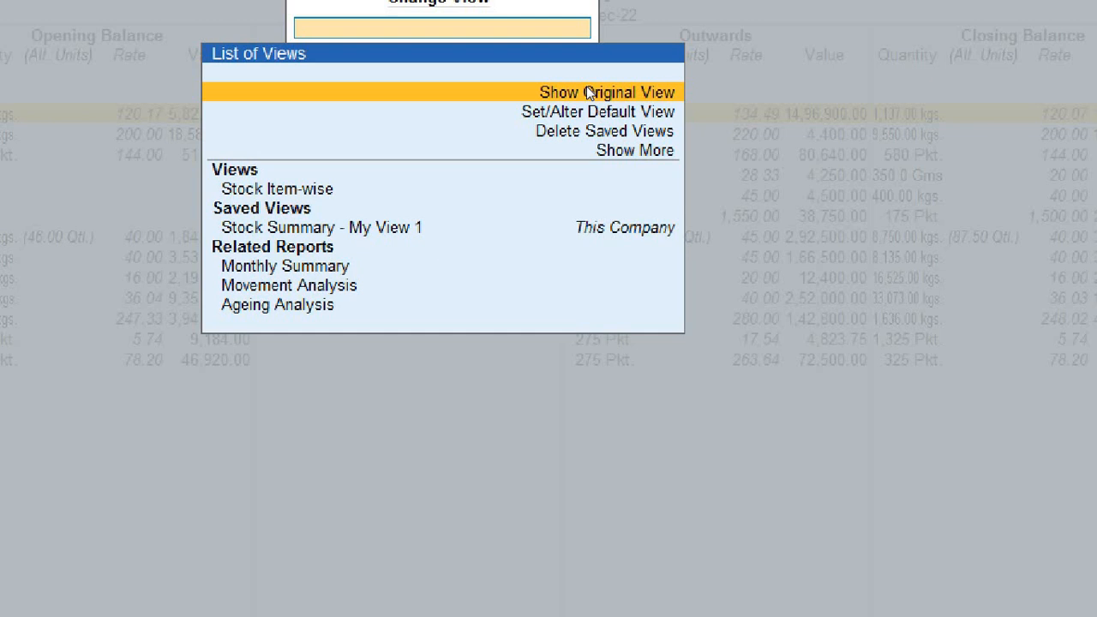
key("Down")
key("Down")
key("Down")
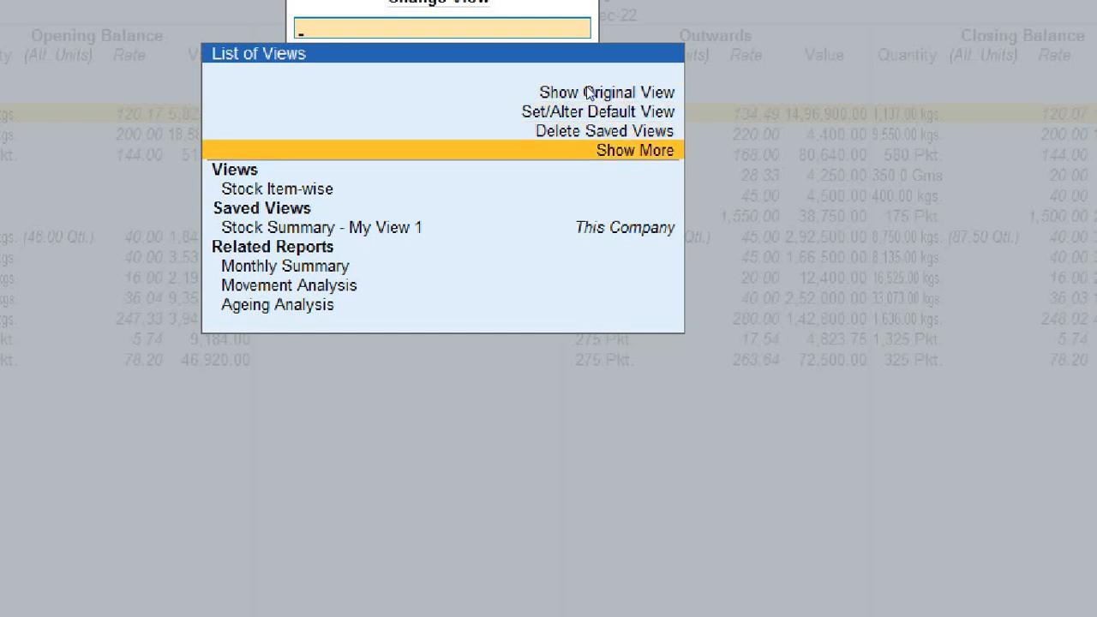
key("Up")
key("Up")
key("Up")
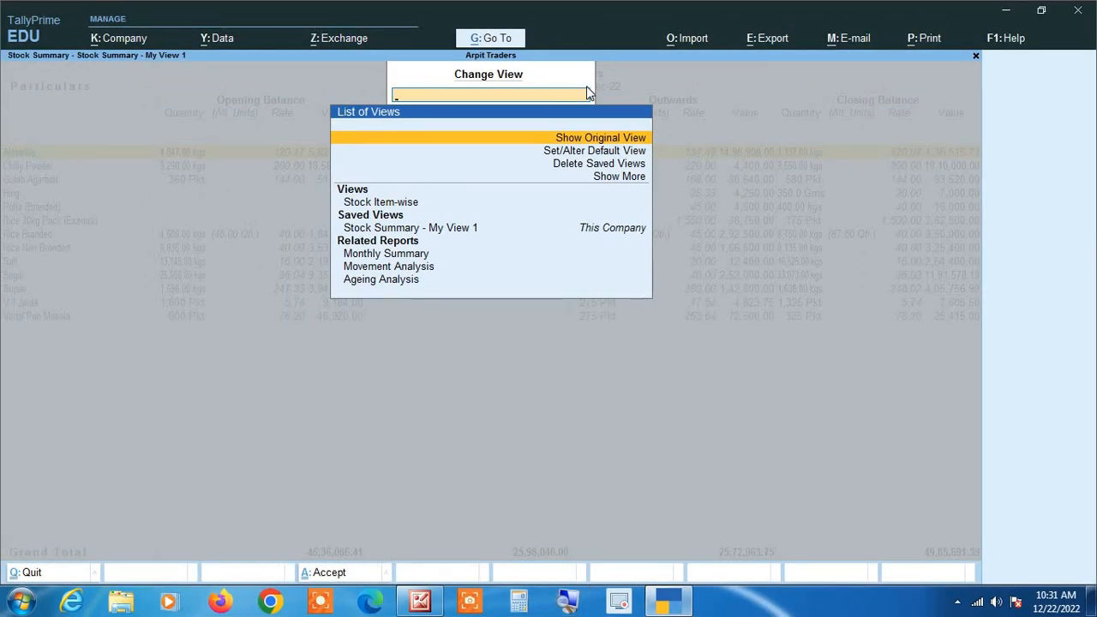
key("Return")
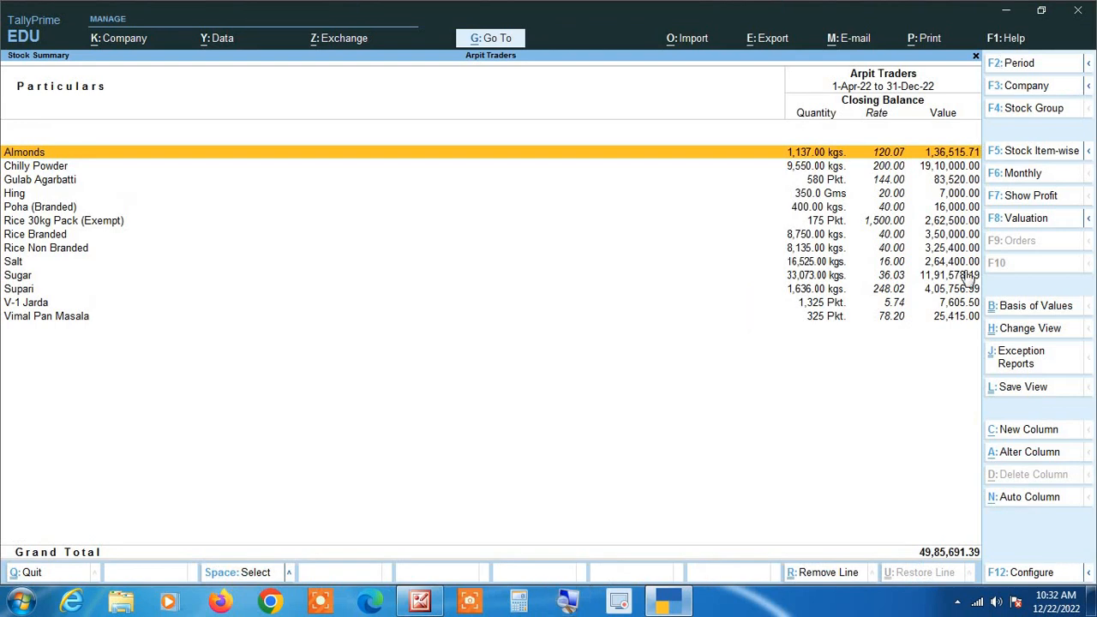
Step: Apply the saved view "Stock Summary - My View 1" to the report and return to the Gateway of Tally
left_click(1020, 333)
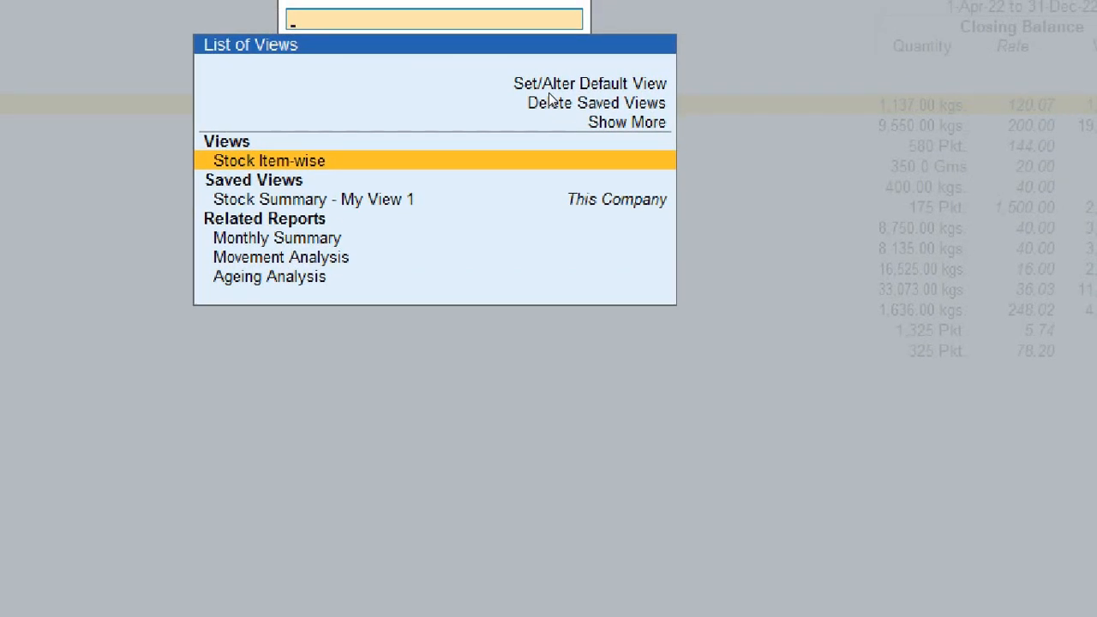
key("Down")
key("Down")
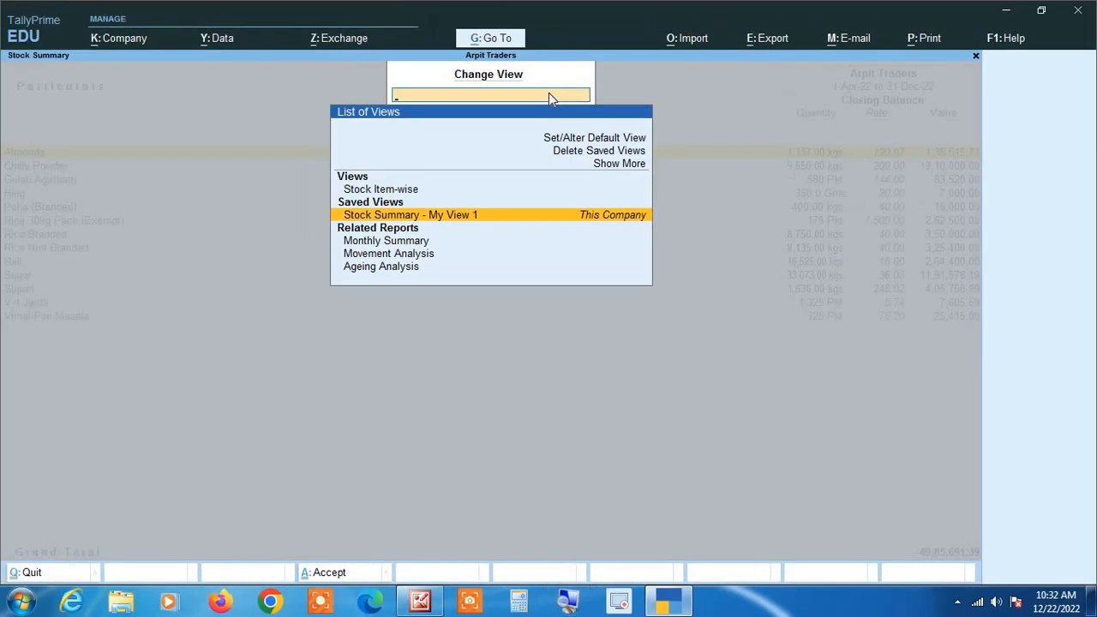
key("Return")
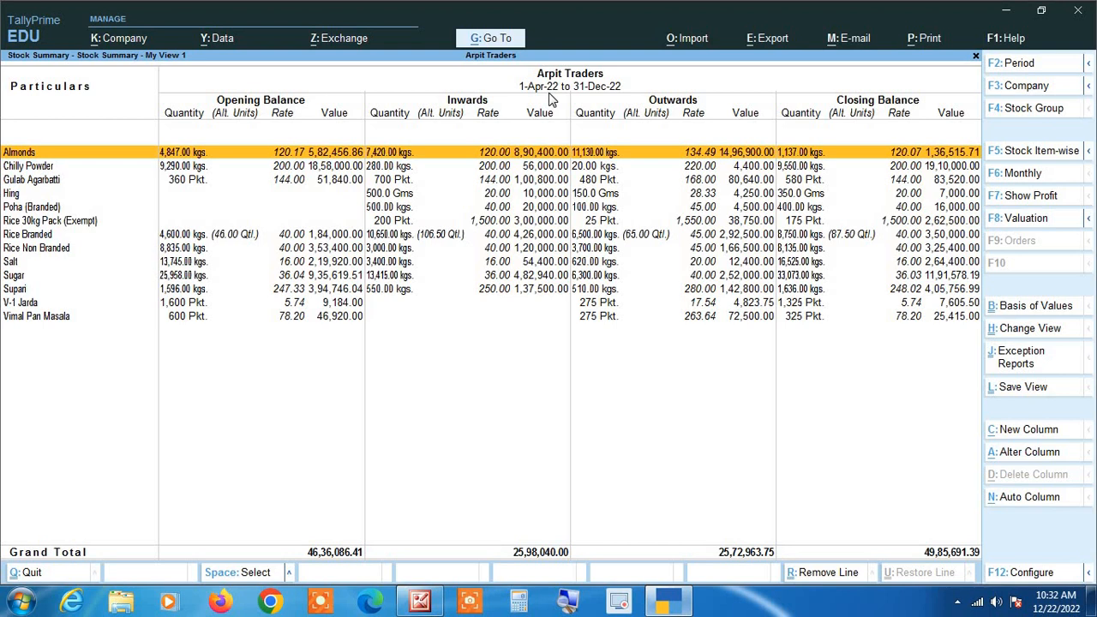
key("Escape")
key("Escape")
key("Escape")
key("Return")
key("Escape")
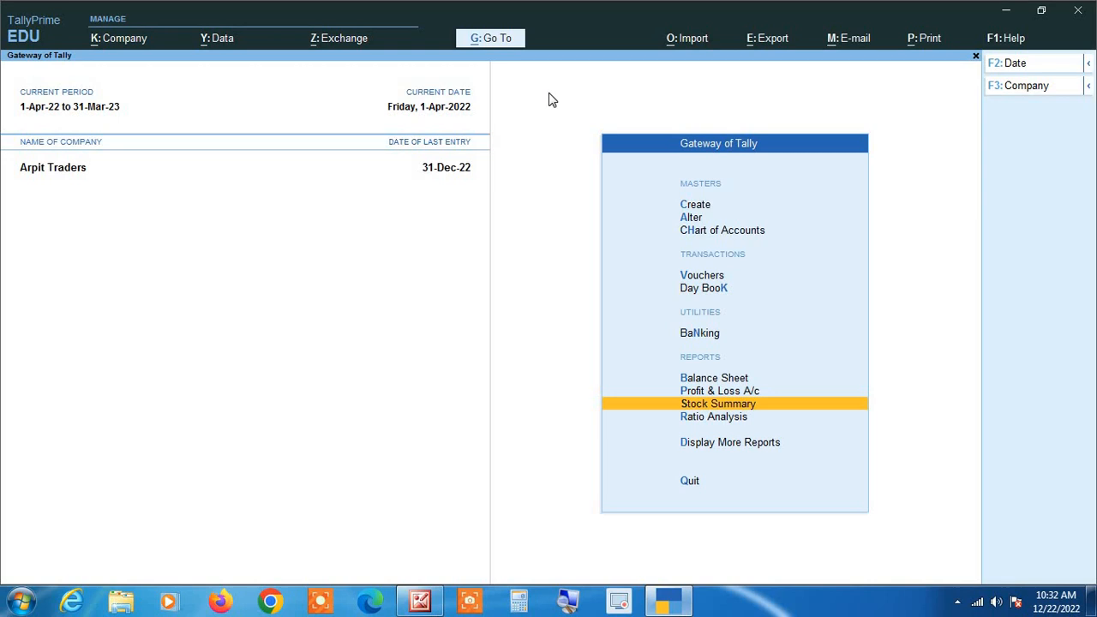
Step: Open the GSTR-3B report from the GST Reports under Display More Reports
key("Down")
key("Down")
key("Return")
key("Down")
key("Down")
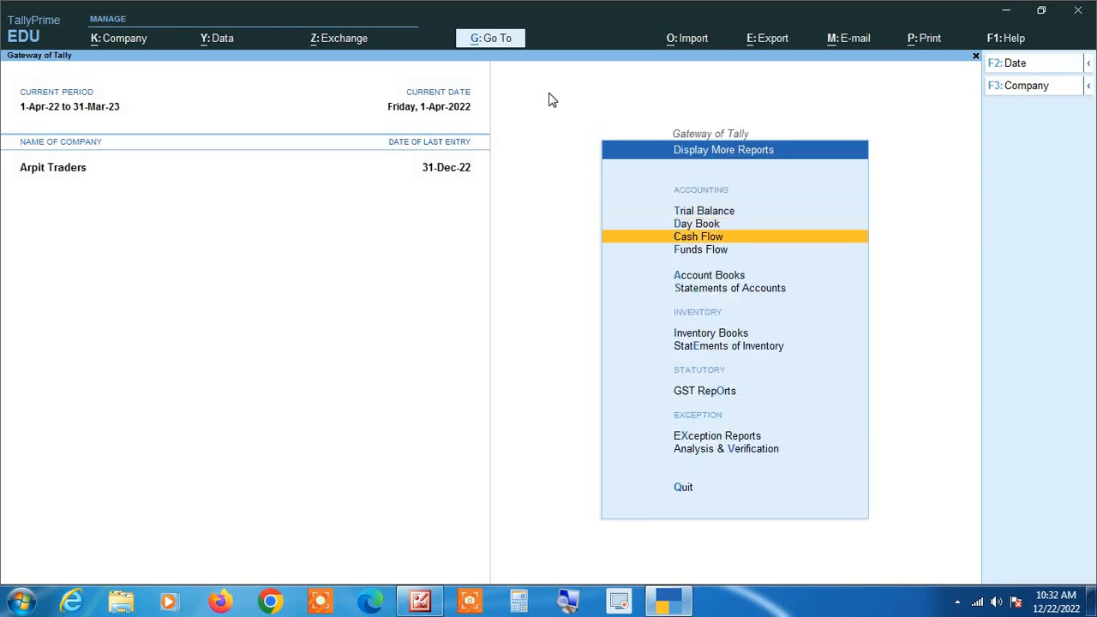
key("Down")
key("Down")
key("Down")
key("Down")
key("Down")
key("Down")
key("Return")
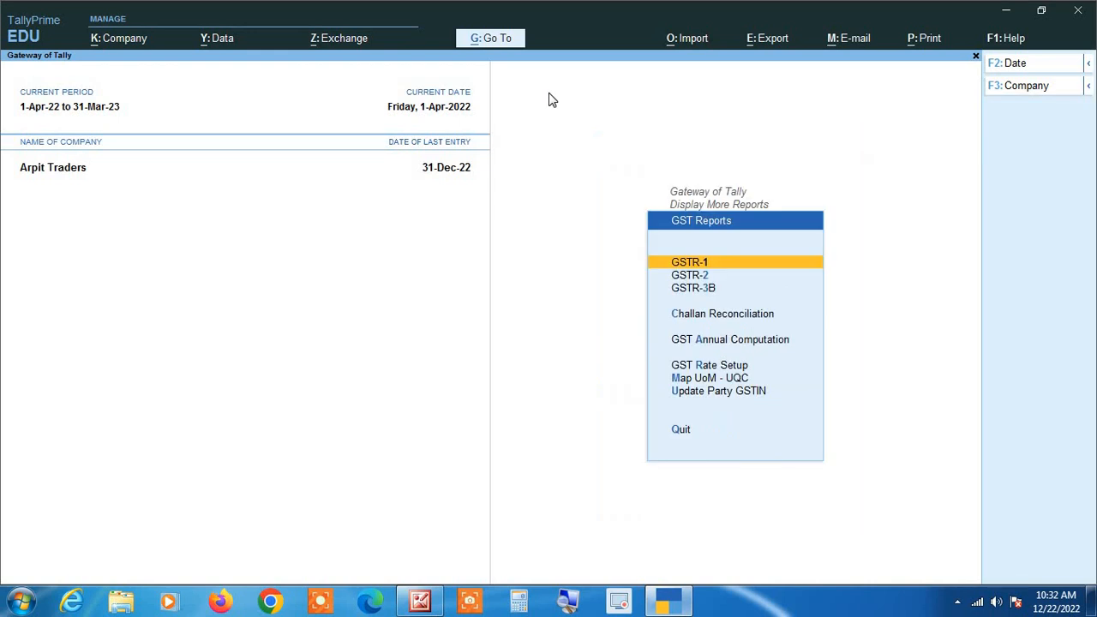
key("Down")
key("Down")
key("Return")
Step: Set the GSTR-3B report period from 1-10-2022 to 31-12-2022
key("F2")
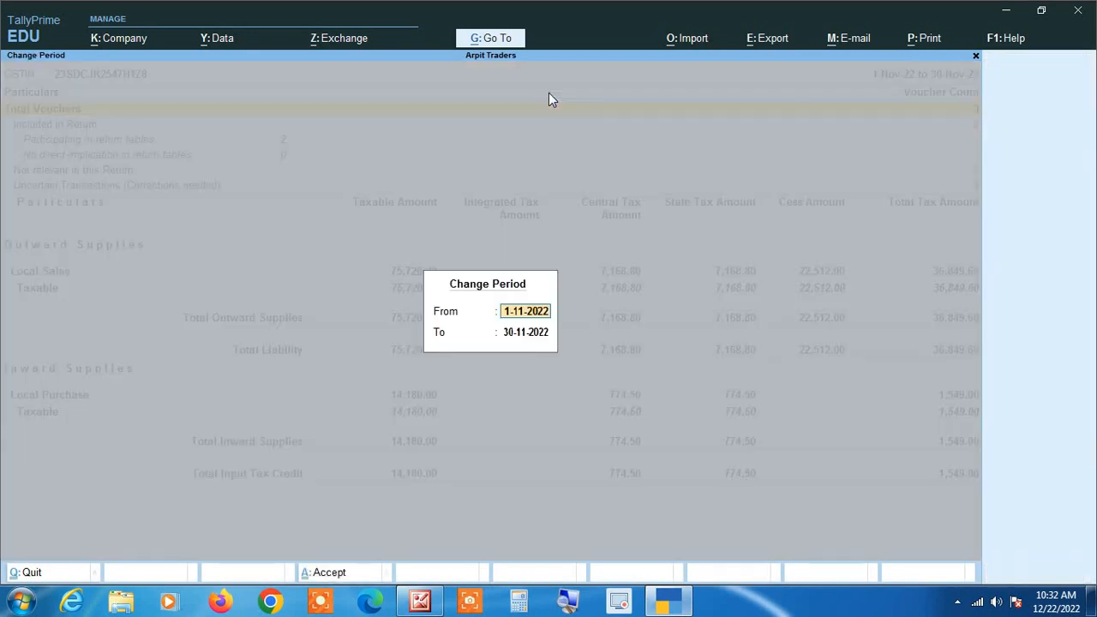
type("1 10")
key("Return")
type("31 12")
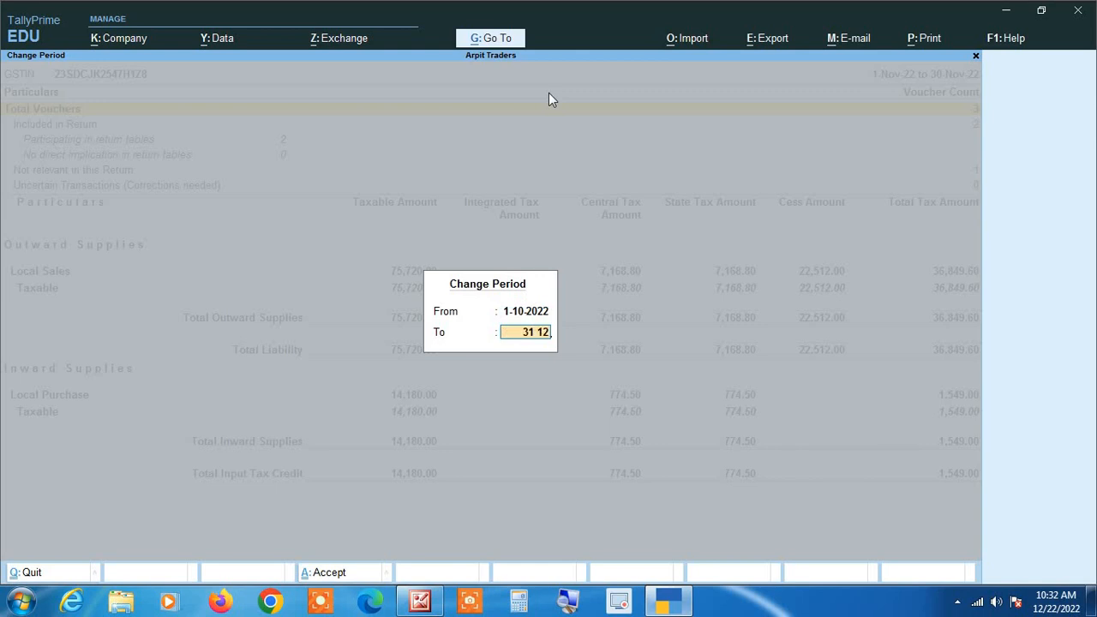
key("Return")
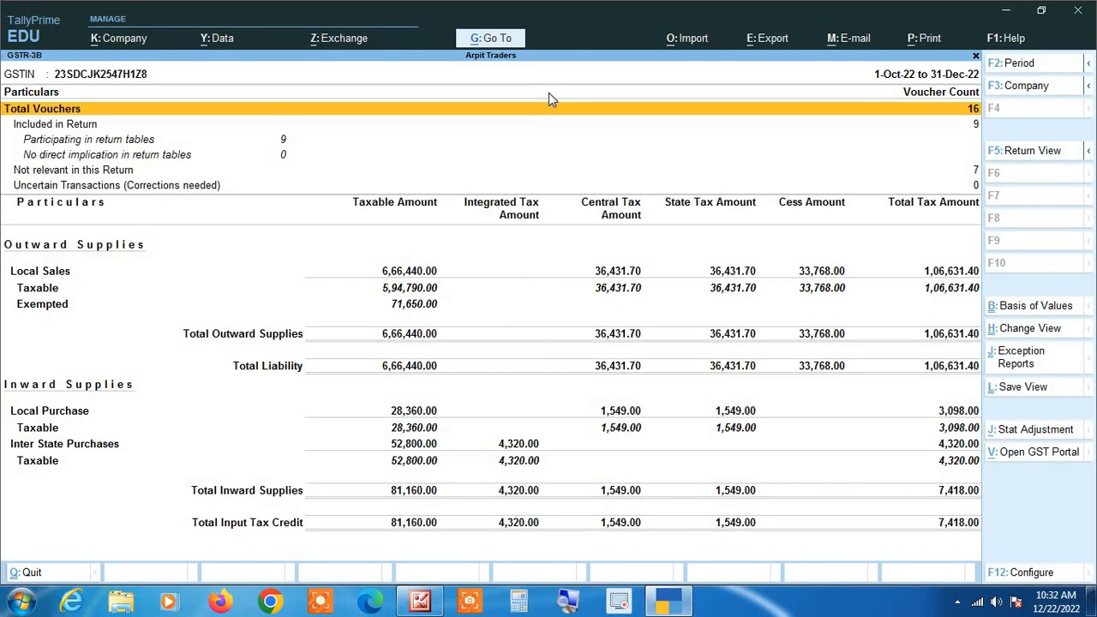
Step: View the GSTR-3B report in Return View and go back to the list of GST Reports
left_click(1009, 151)
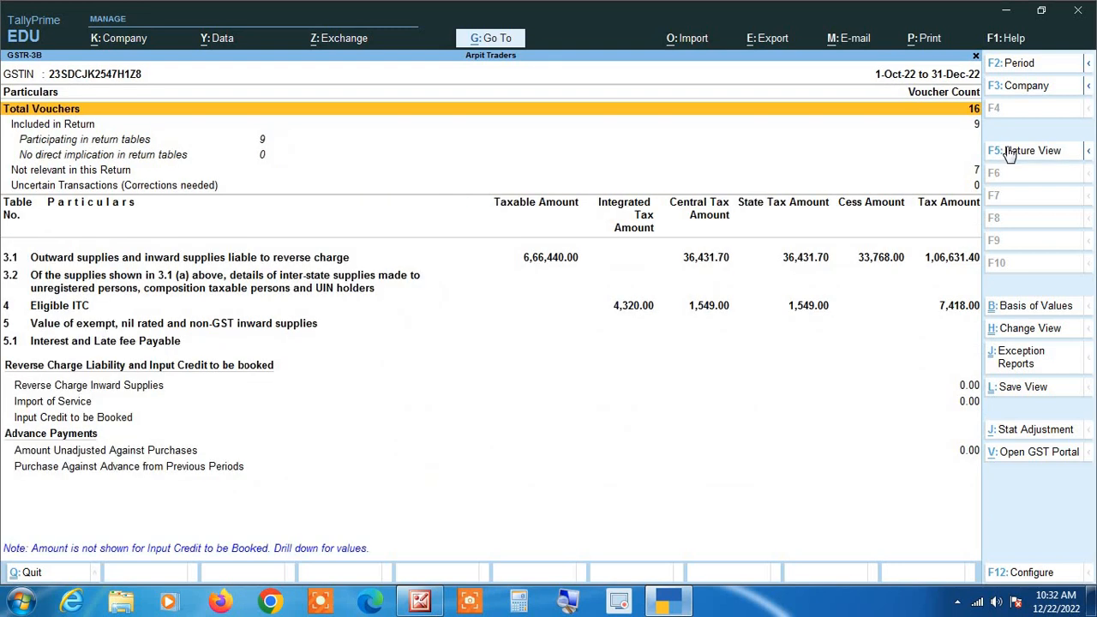
key("Escape")
key("Escape")
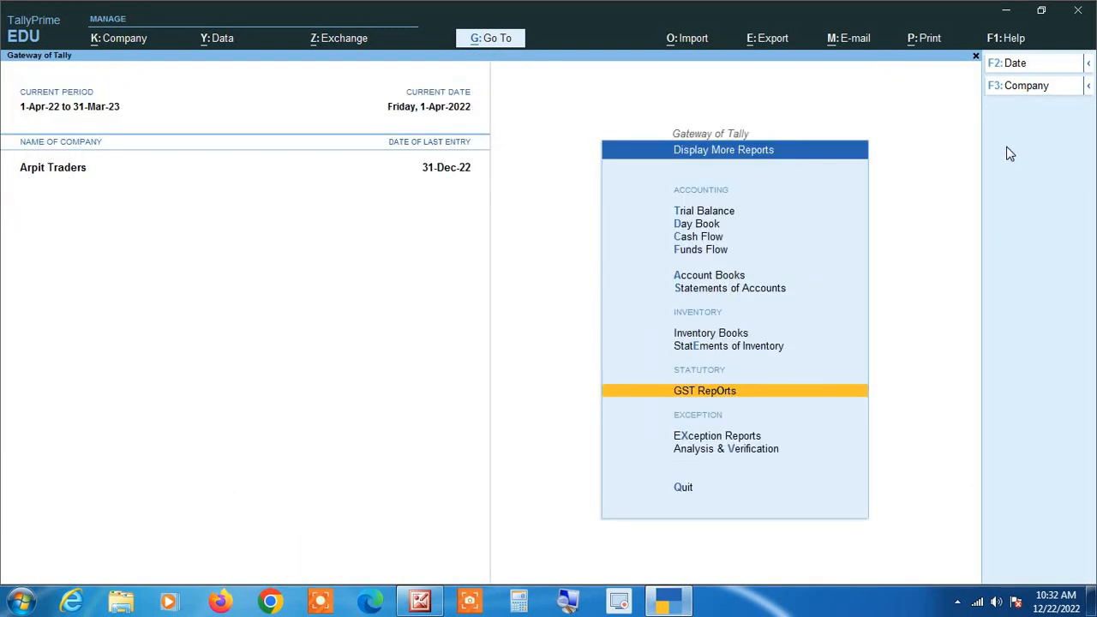
key("Return")
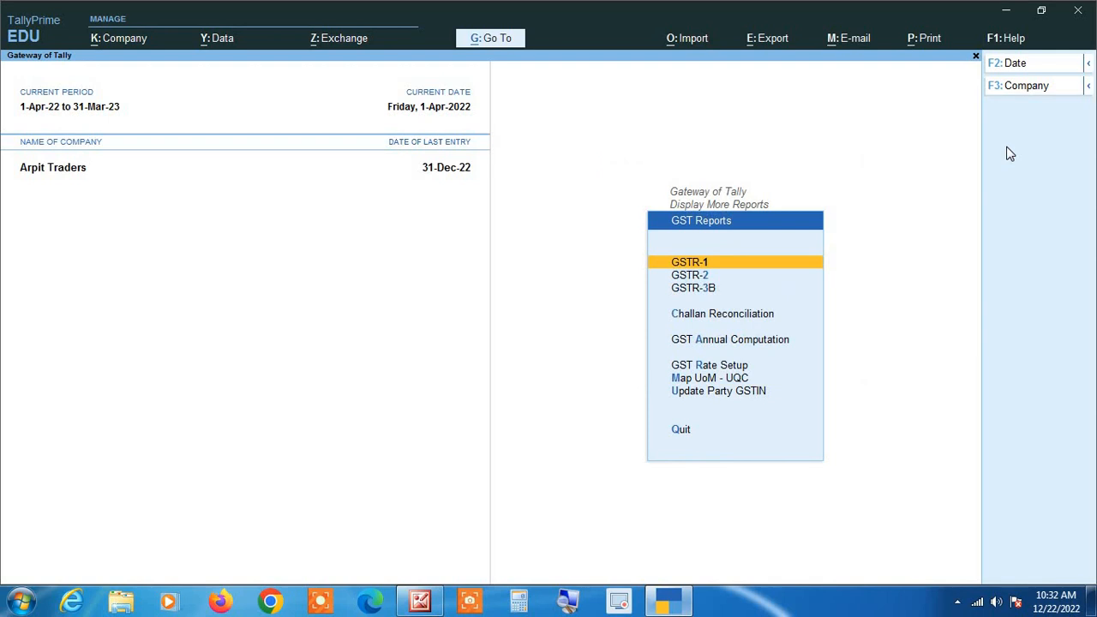
Step: Open the GSTR-3B report and show it in Nature View with the detailed tax-rate breakdown
key("Down")
key("Down")
key("Return")
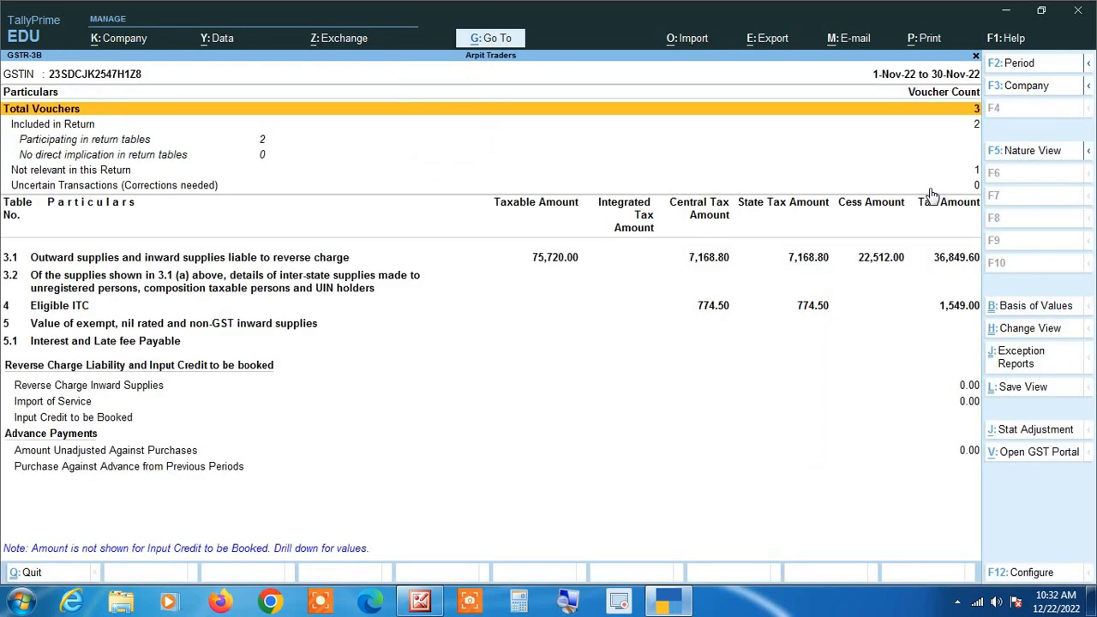
left_click(1014, 158)
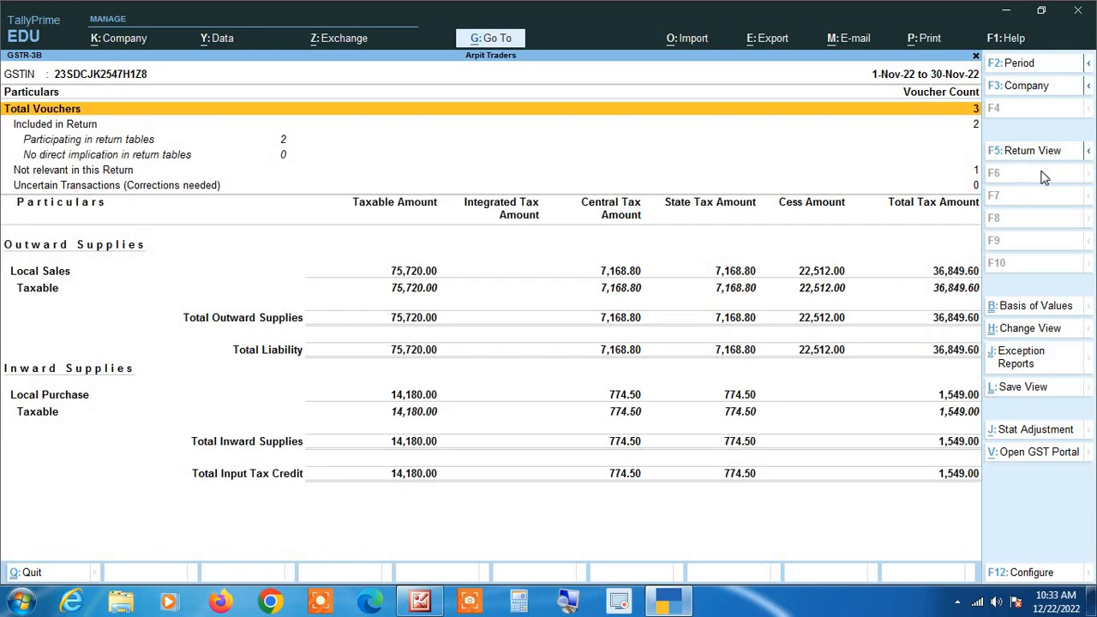
key("super")
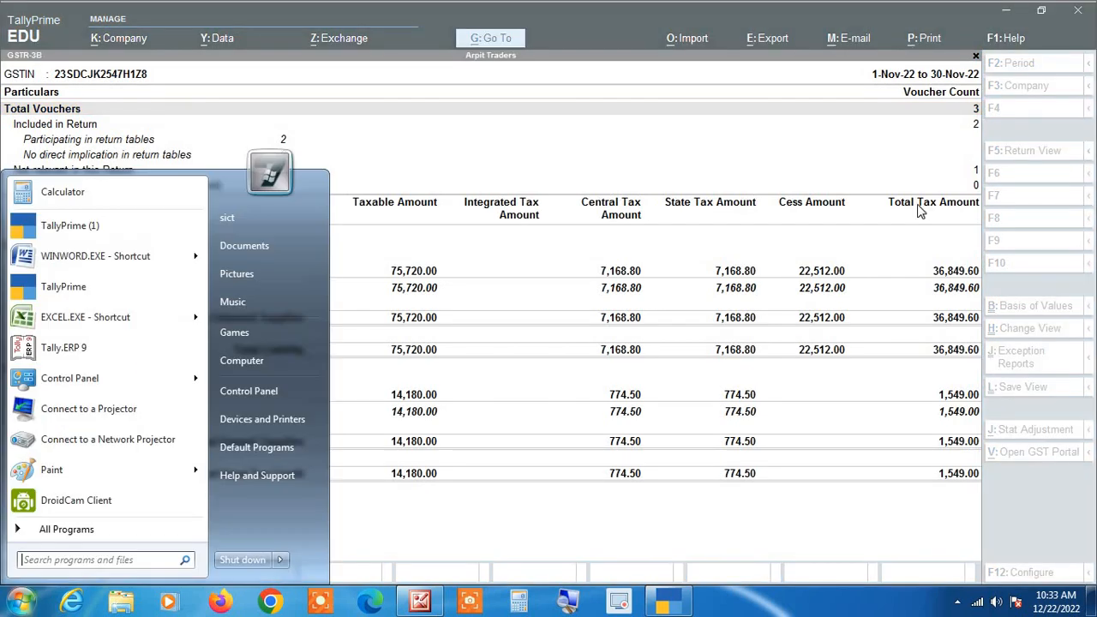
key("super")
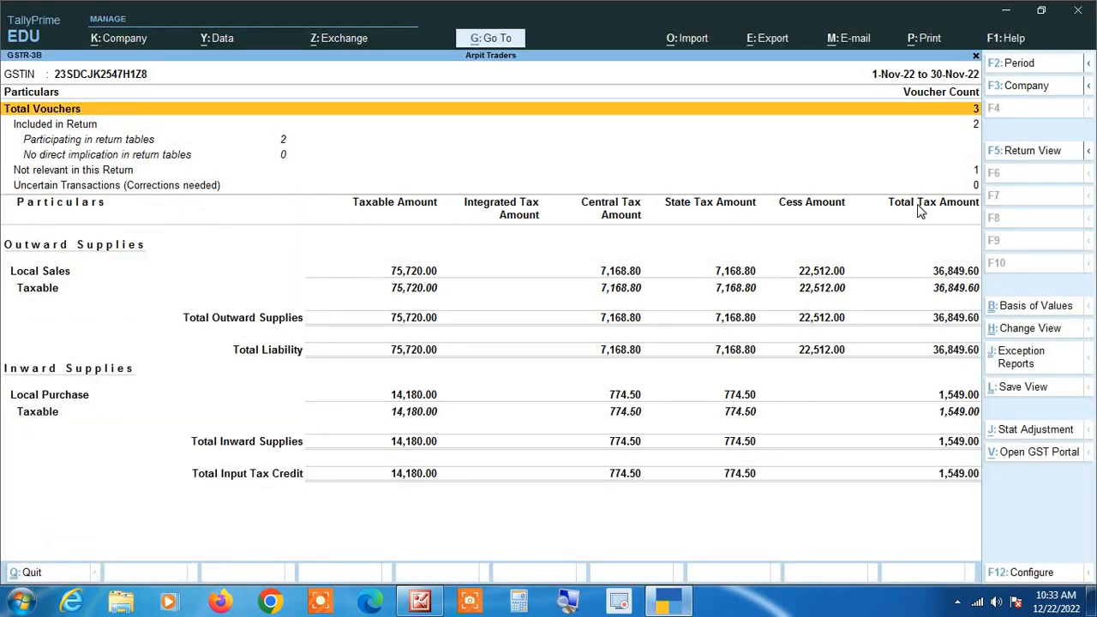
key("alt+F5")
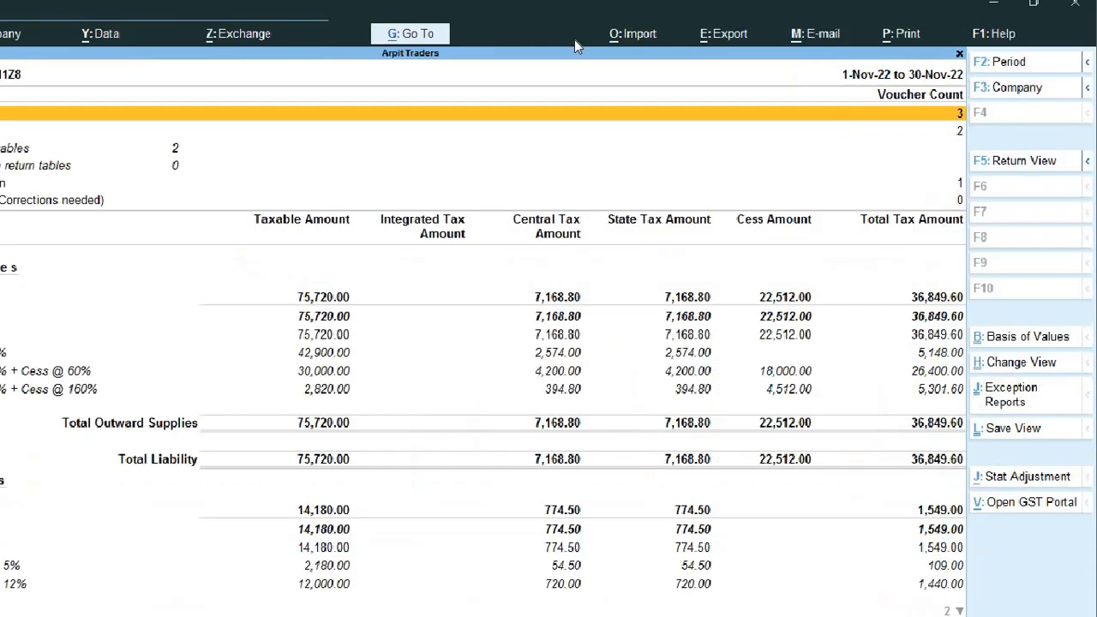
Step: Set the GSTR-3B report period from 1-10-2022 to 31-12-2022
key("F2")
type("1-10")
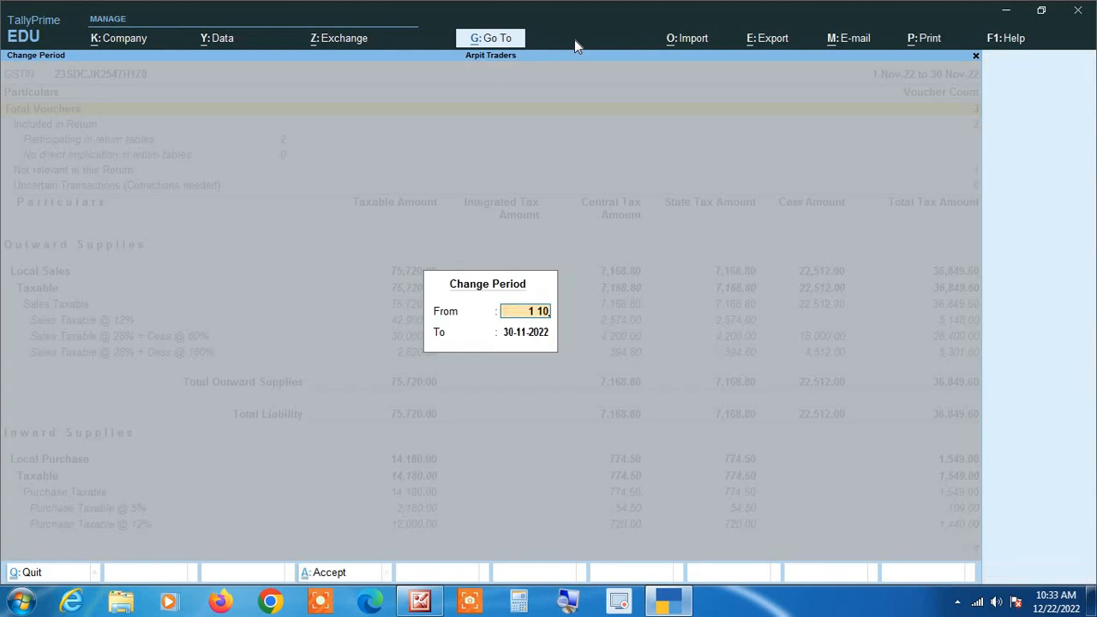
key("Return")
type("31-12")
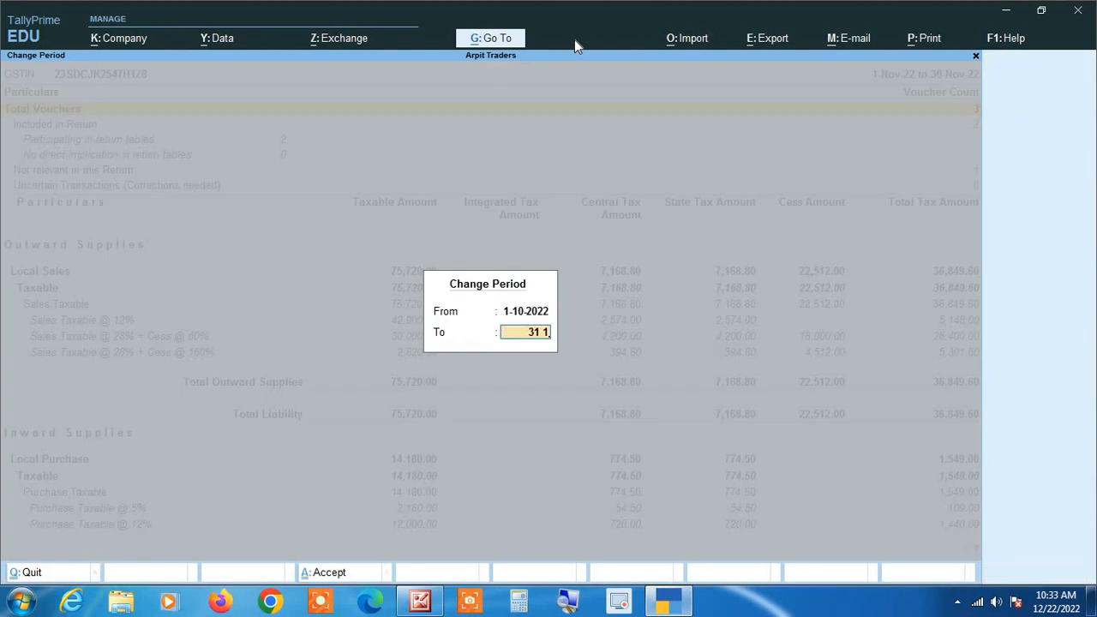
key("Return")
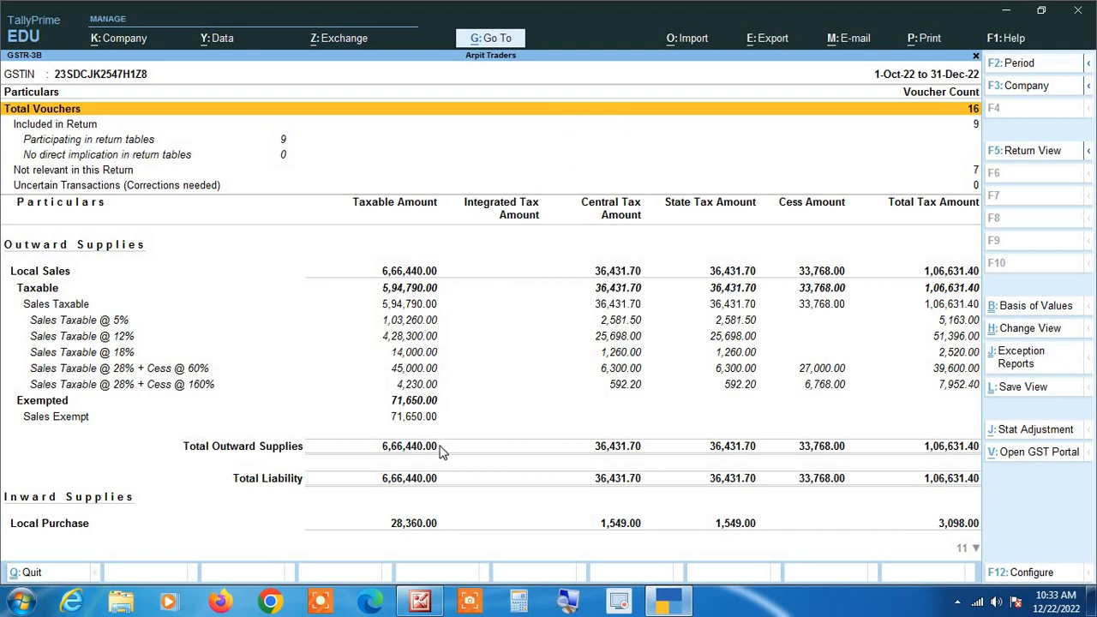
Step: Check the GSTR-3B report in Return View and bring back the detailed Nature View
key("Down")
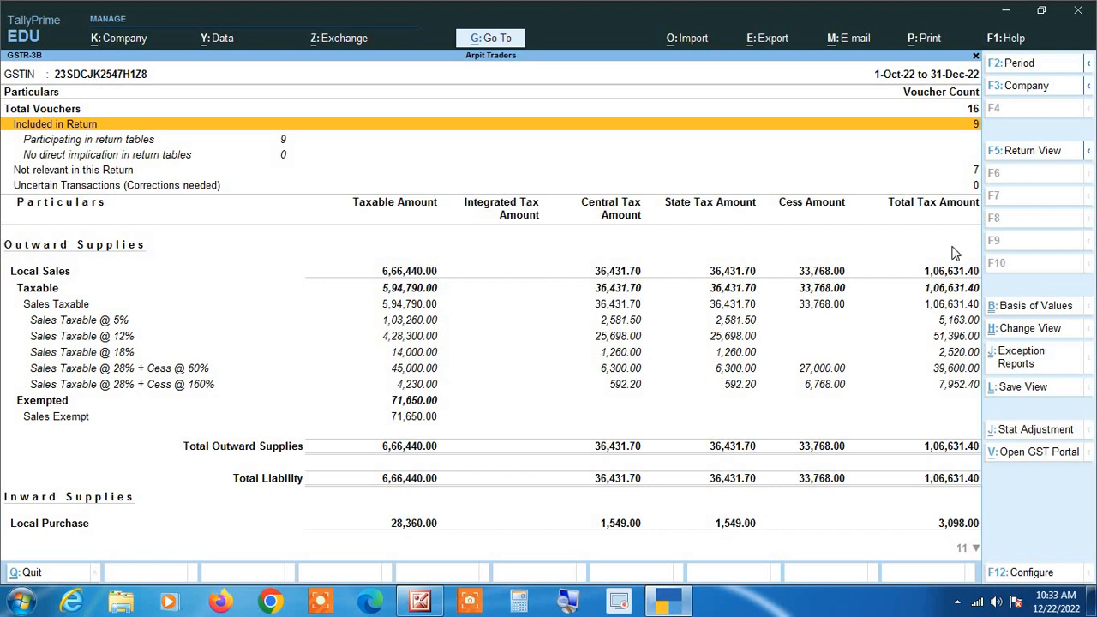
left_click(1016, 153)
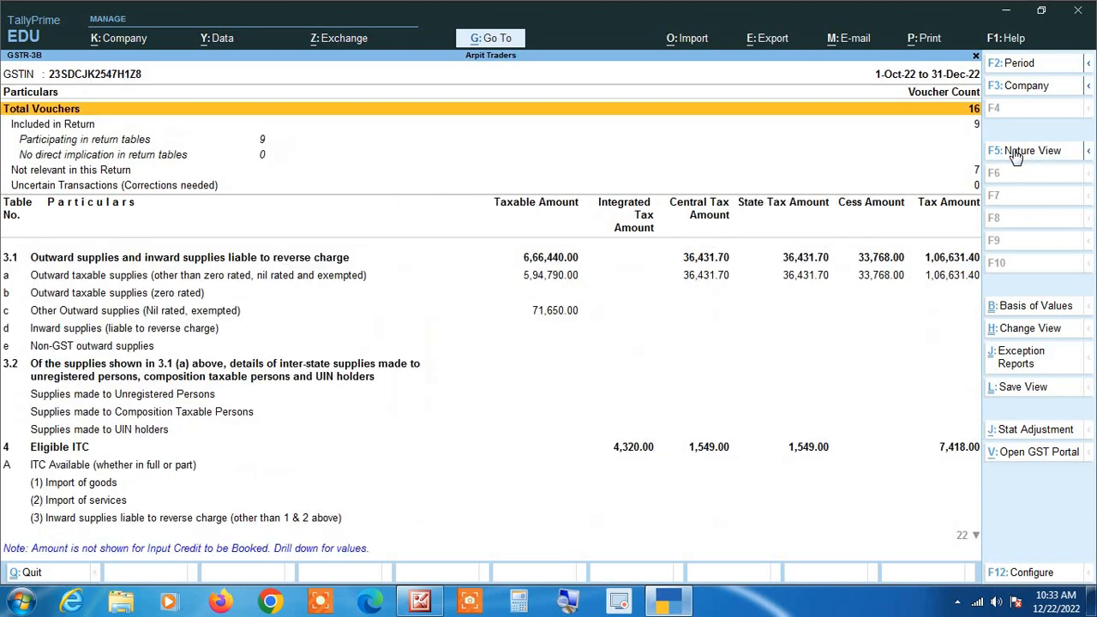
key("alt+F5")
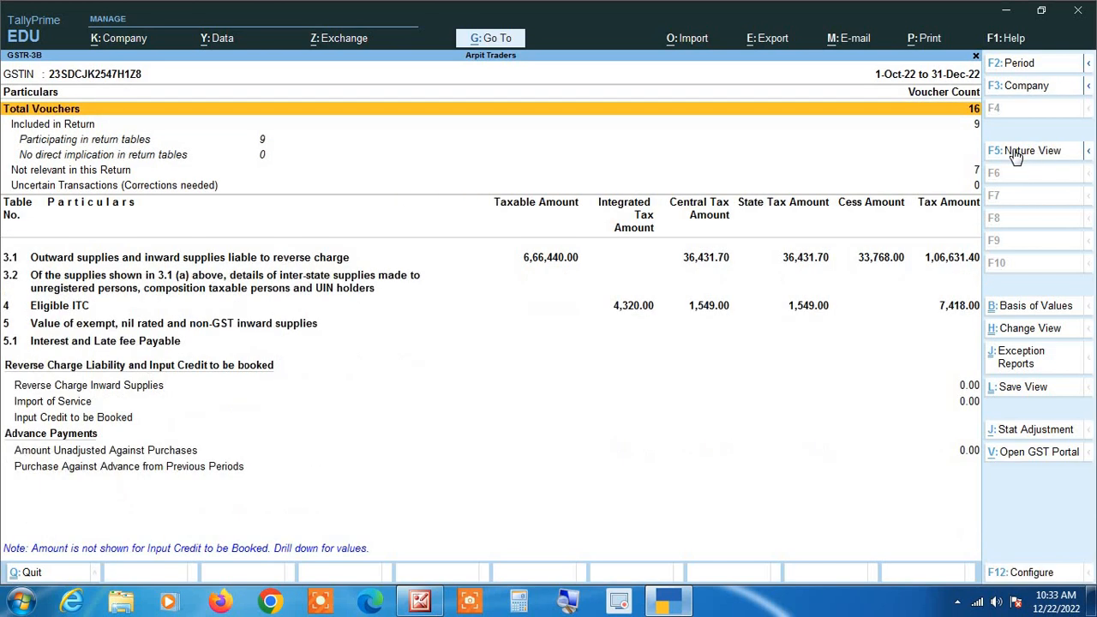
left_click(1045, 160)
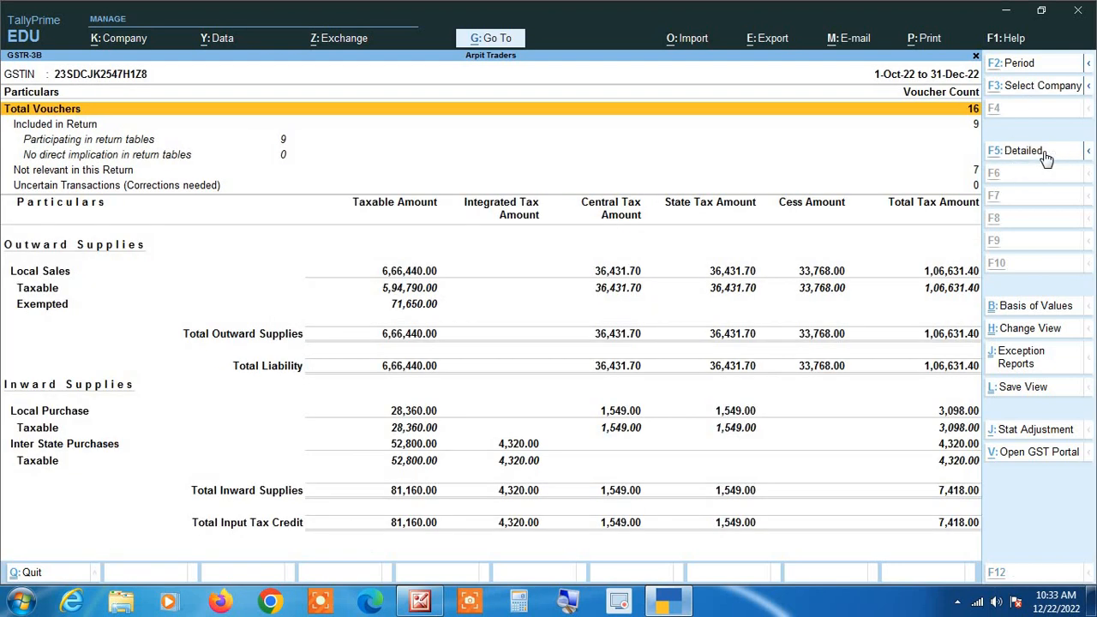
key("alt+F5")
Step: Examine the rate-wise outward and inward supplies in the detailed Nature View and compare them with Return View
key("Down")
key("Down")
key("Down")
key("Down")
key("Down")
key("Down")
key("Down")
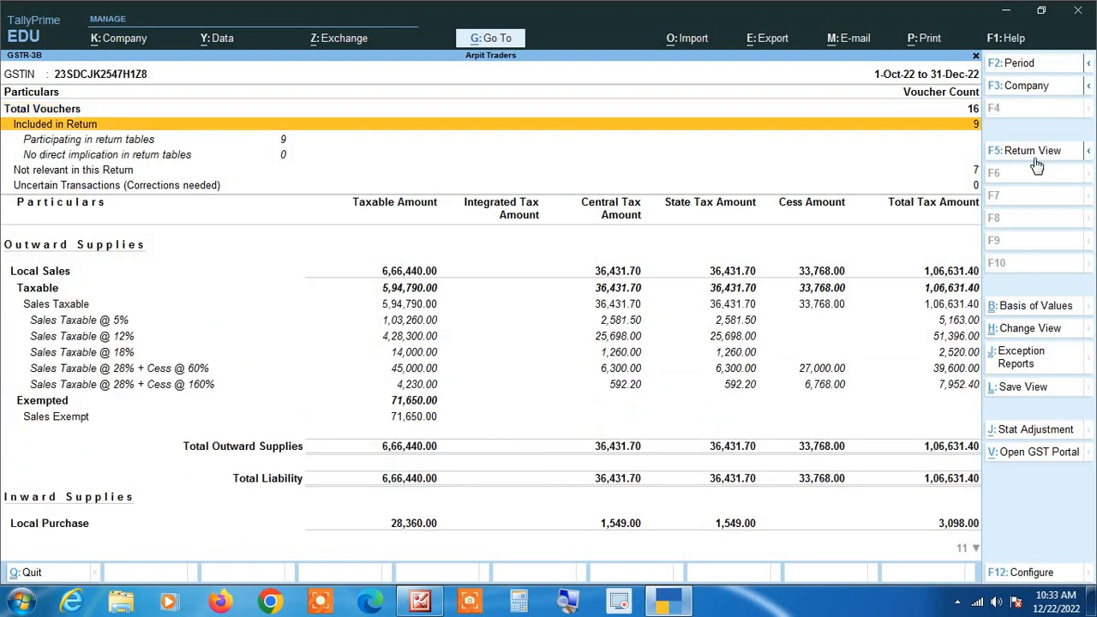
key("Down")
key("Down")
key("Down")
key("Down")
key("Down")
key("Down")
key("Down")
key("Down")
key("Down")
key("Down")
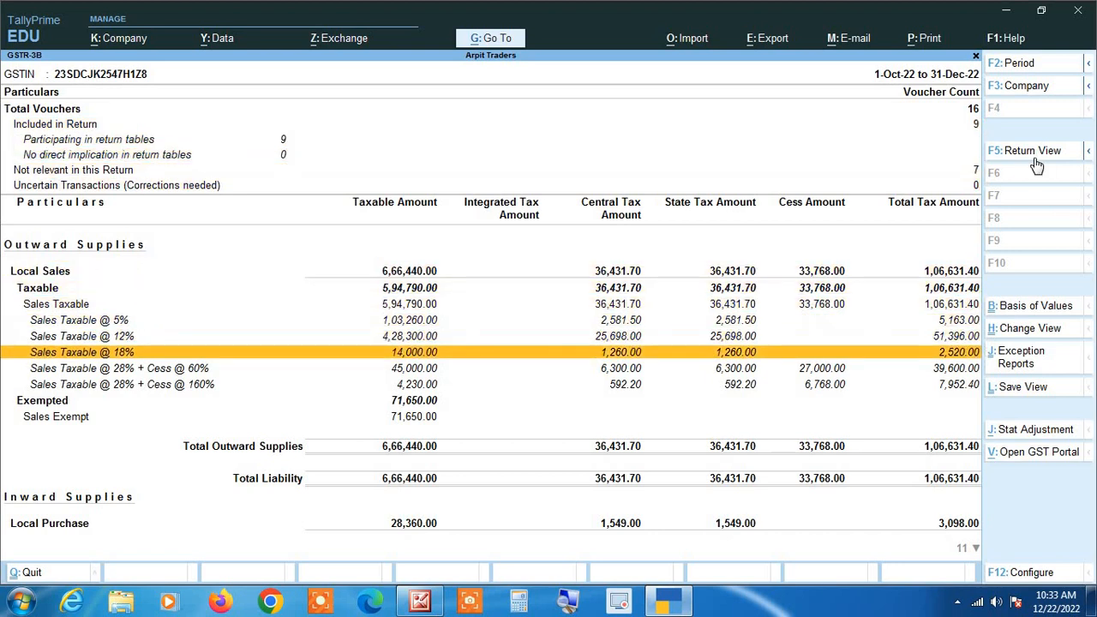
key("Down")
key("Down")
key("Down")
key("Down")
key("Down")
key("Down")
key("Down")
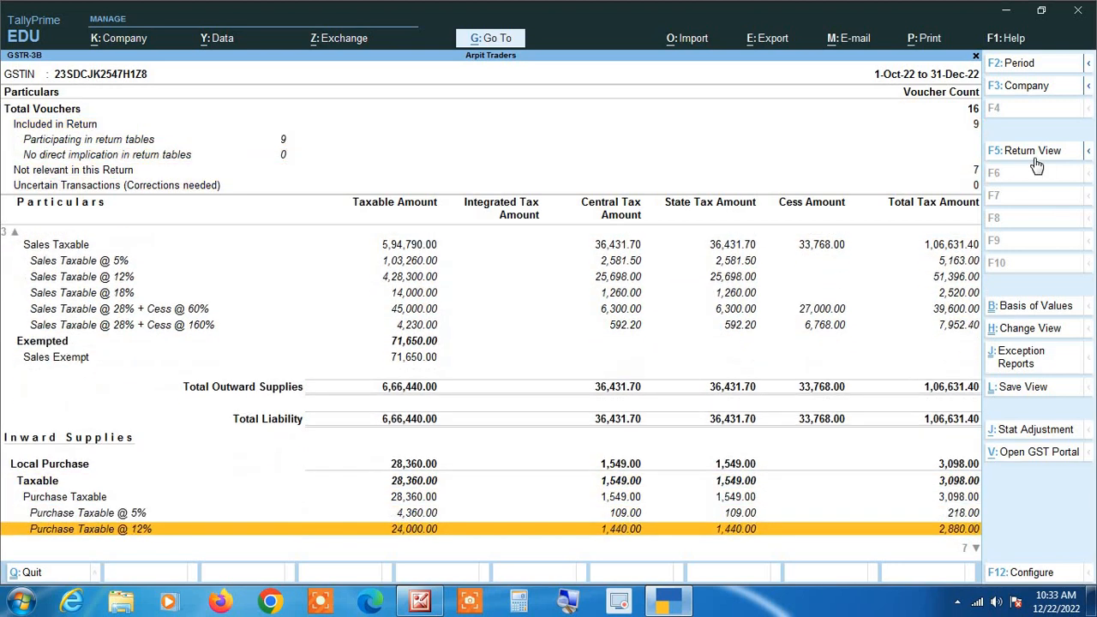
key("Up")
key("Up")
key("Up")
key("Up")
key("Up")
key("Up")
key("Up")
key("Up")
key("Up")
key("Up")
key("Up")
key("Up")
key("Up")
key("Up")
key("Up")
key("Up")
key("Up")
key("Up")
key("Up")
key("Up")
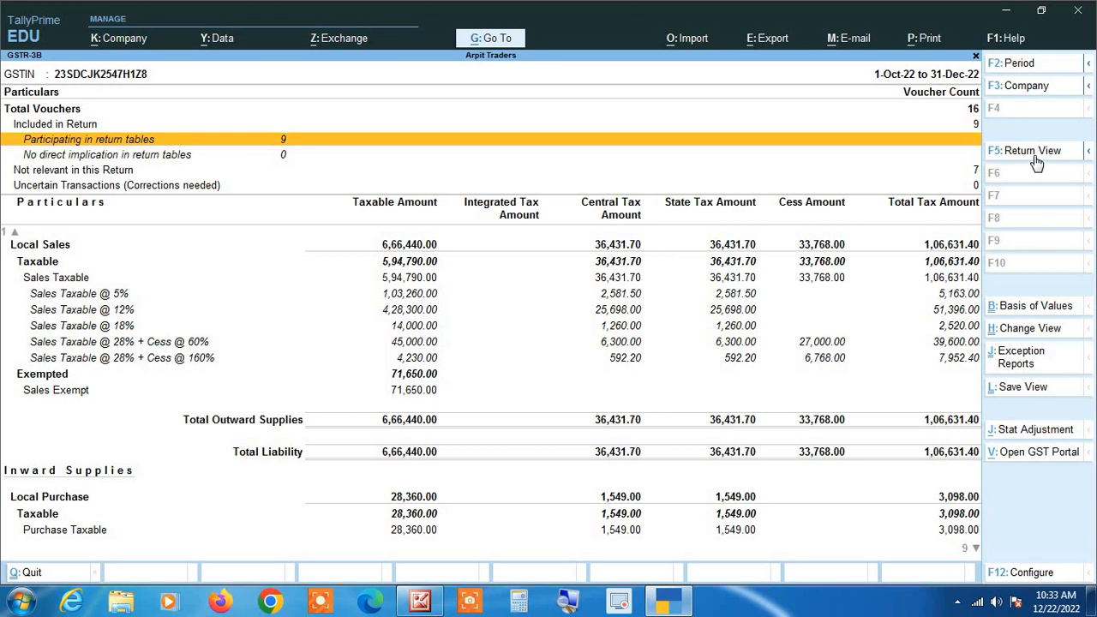
left_click(1034, 160)
left_click(1034, 159)
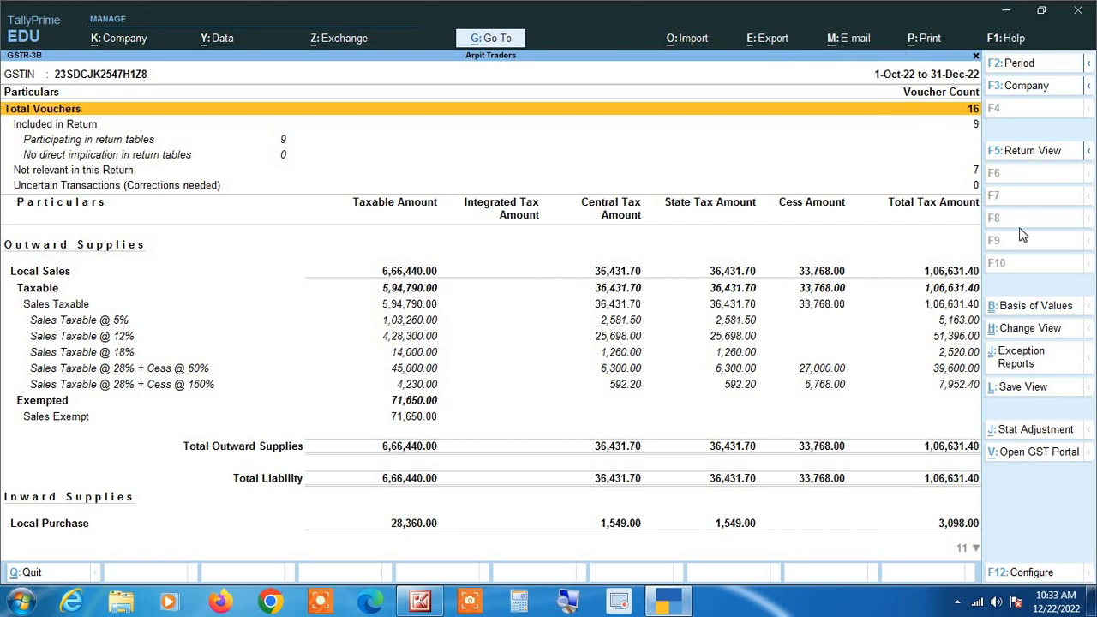
Step: Start saving the current GSTR-3B view under the name "GSTR-3B - Nature View"
left_click(1023, 388)
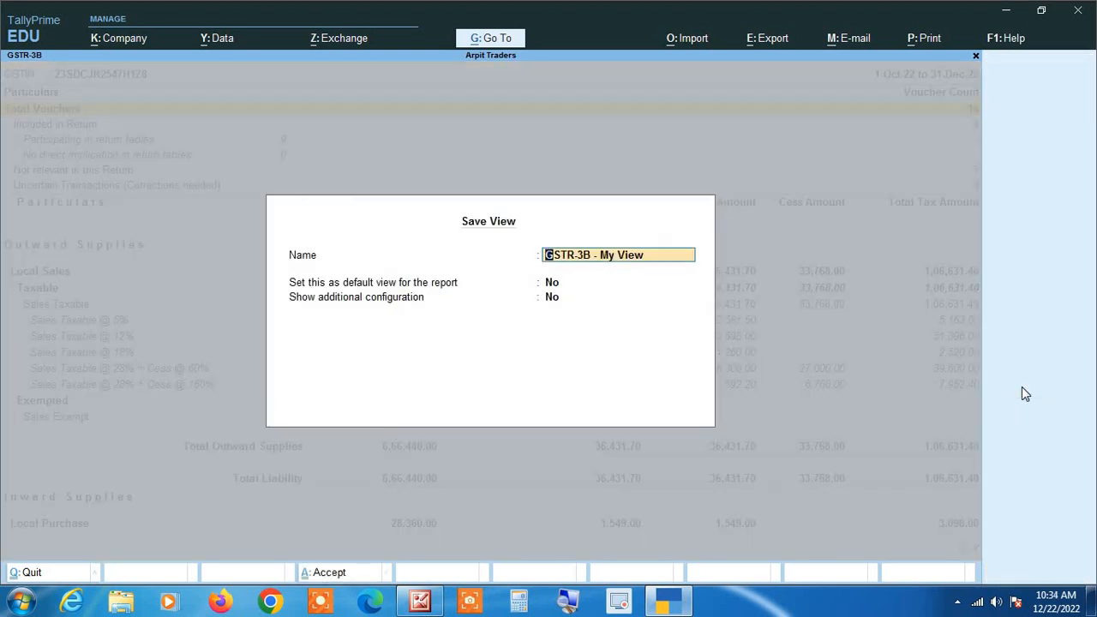
key("BackSpace")
key("BackSpace")
key("BackSpace")
key("BackSpace")
key("BackSpace")
key("BackSpace")
key("BackSpace")
type("Nature View")
key("Return")
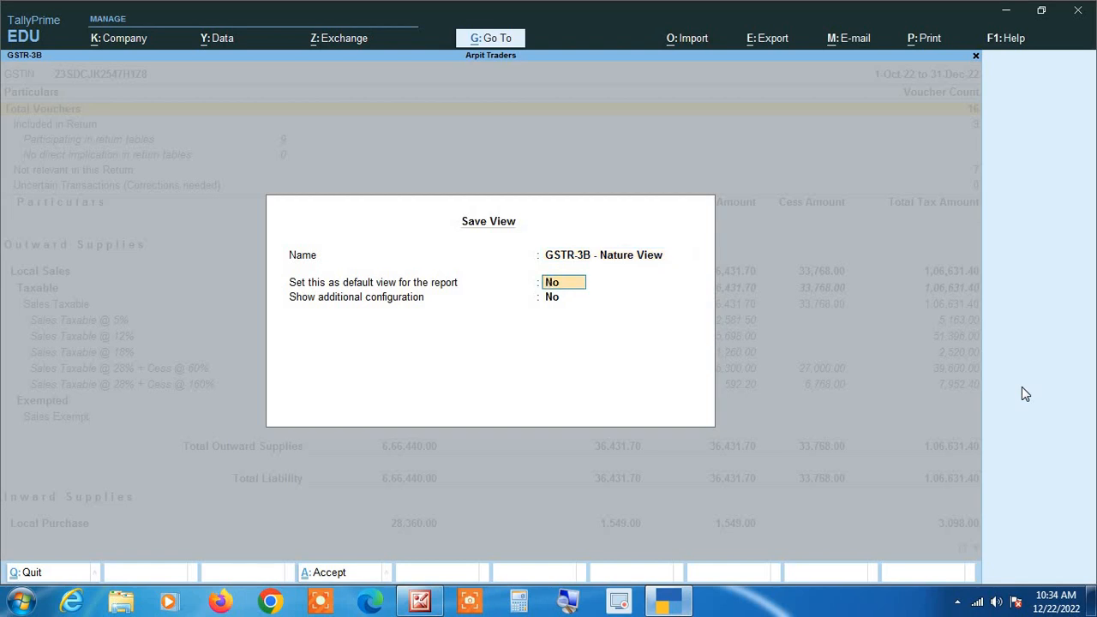
Step: Save the view as the report's default for This Company, without the selected period
key("y")
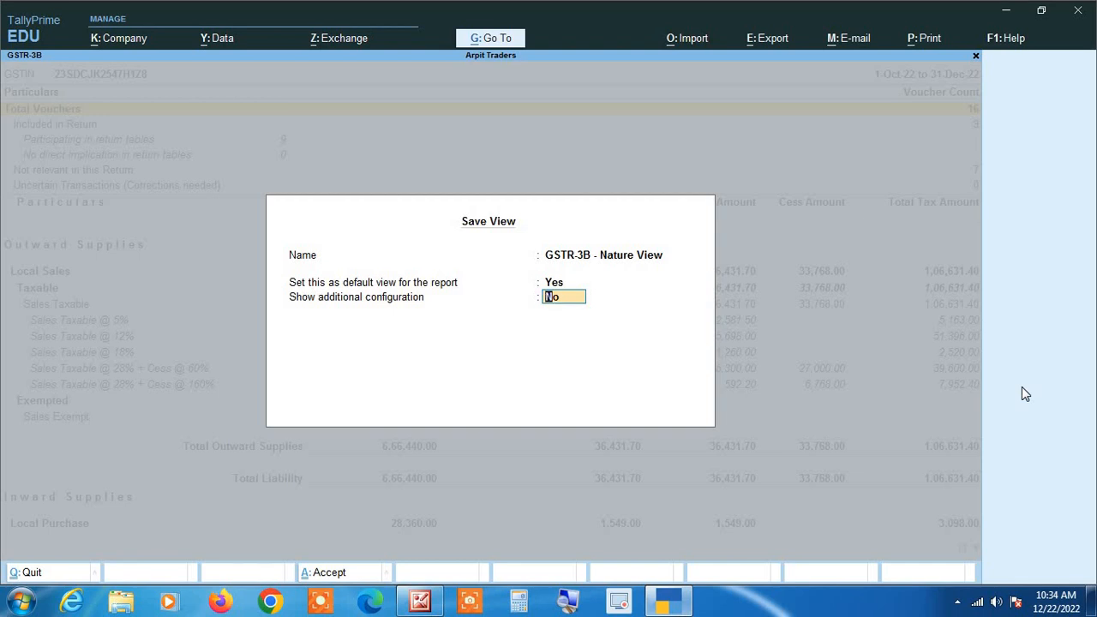
key("y")
key("Down")
key("Return")
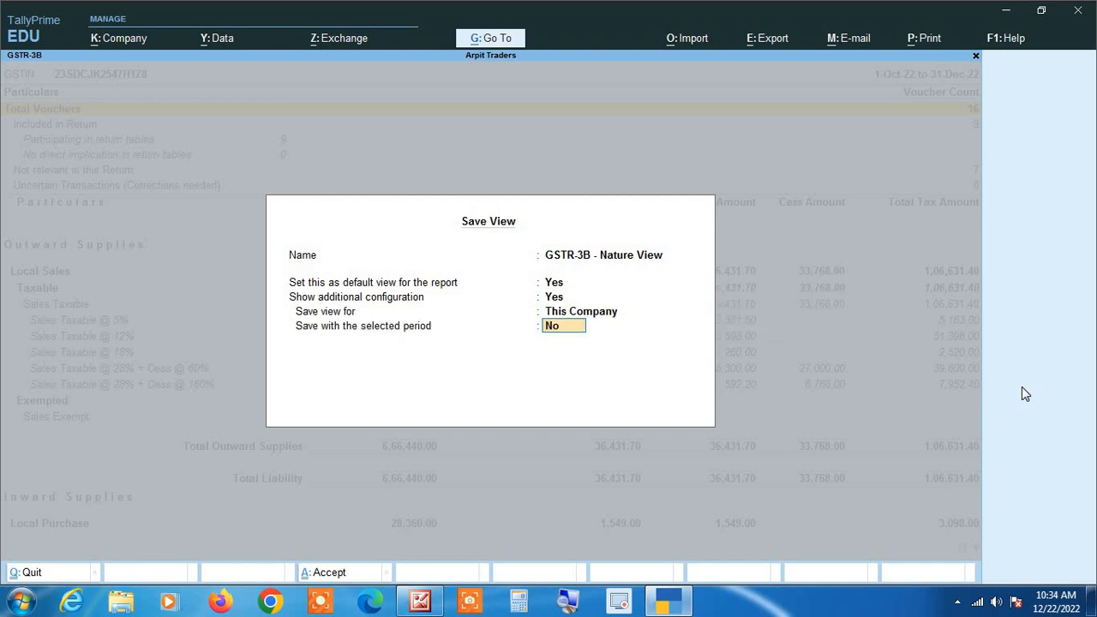
key("Return")
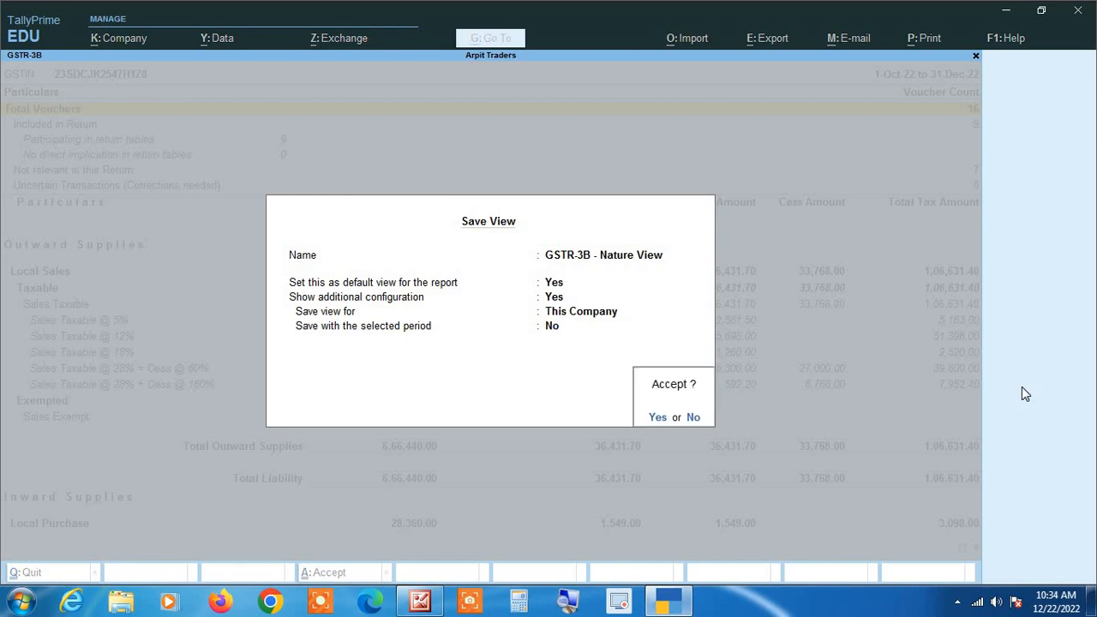
key("Return")
Step: Return to the Gateway of Tally and reopen GSTR-3B from the GST Reports under Display More Reports
key("Escape")
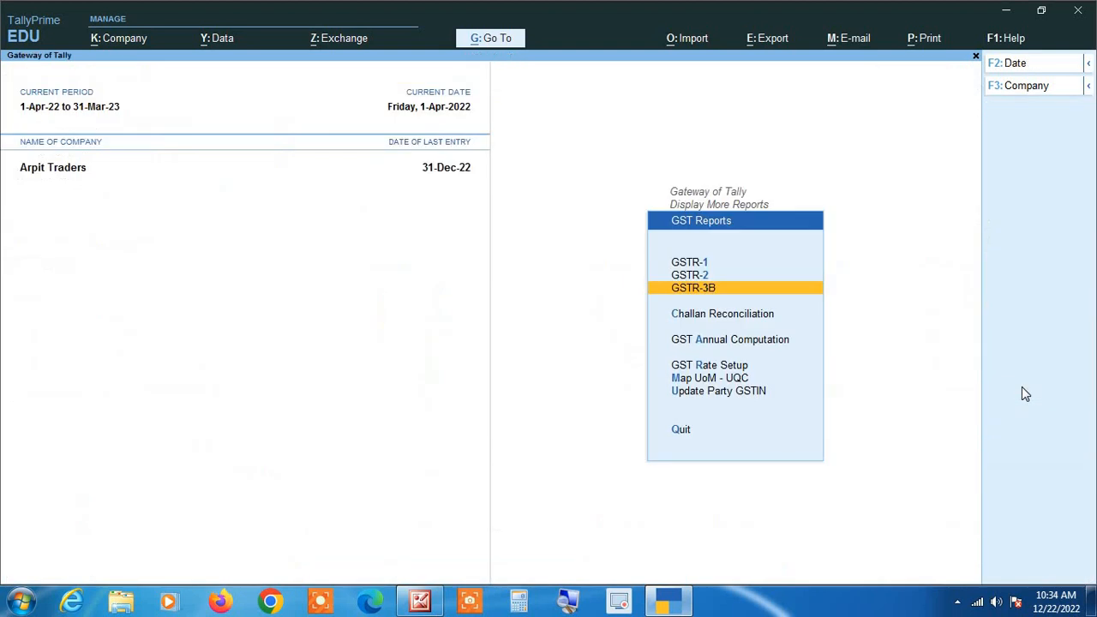
key("Escape")
key("Escape")
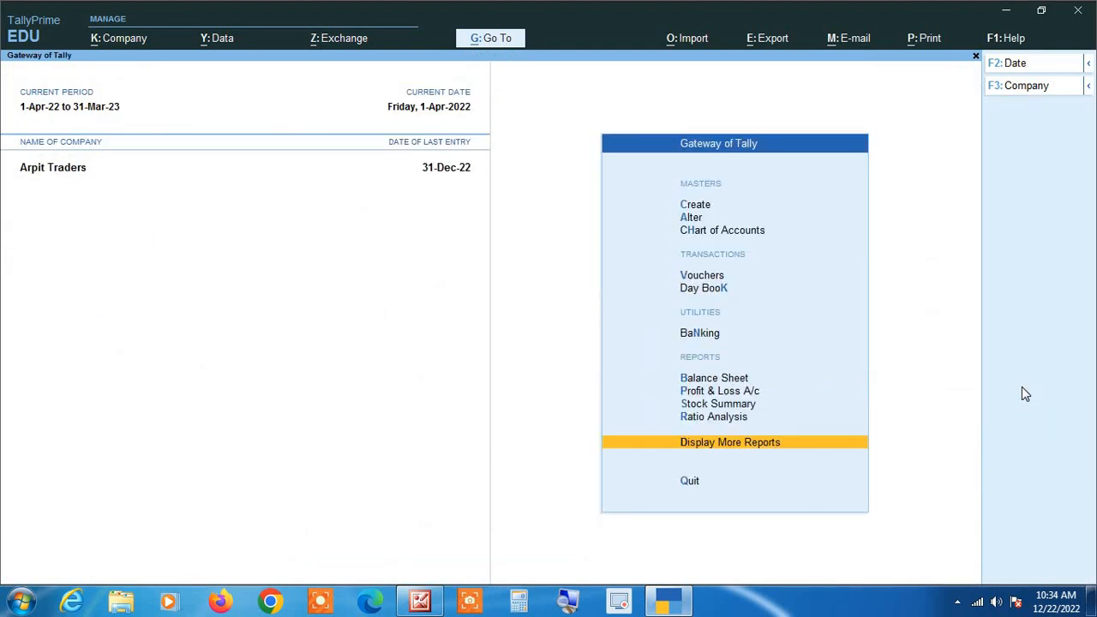
key("Return")
key("Down")
key("Down")
key("Down")
key("Down")
key("Down")
key("Down")
key("Down")
key("Down")
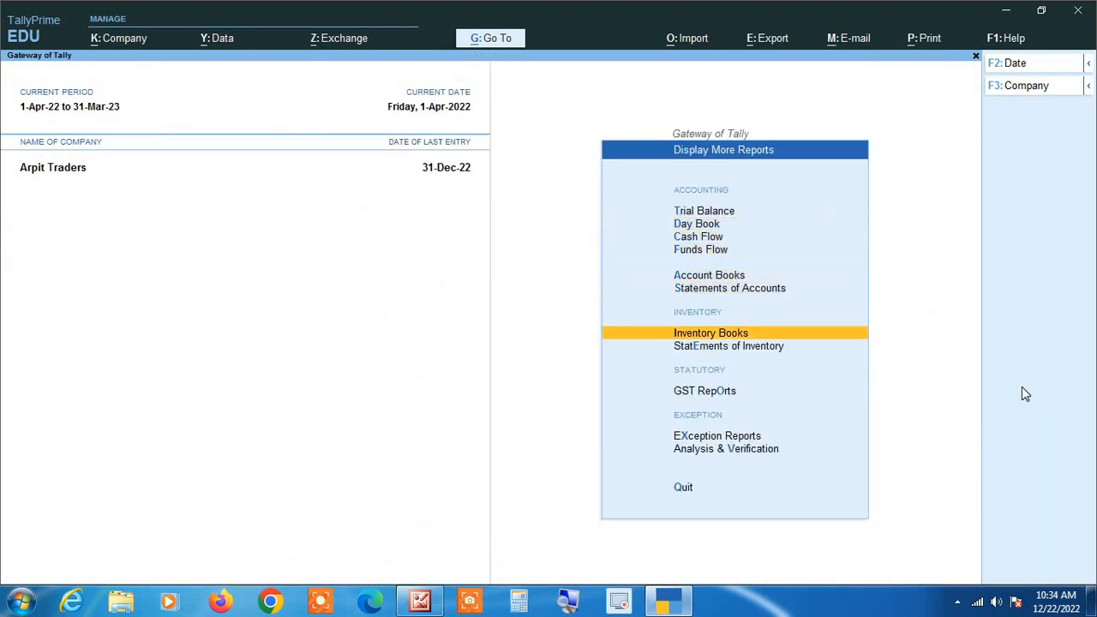
key("Return")
key("Down")
key("Down")
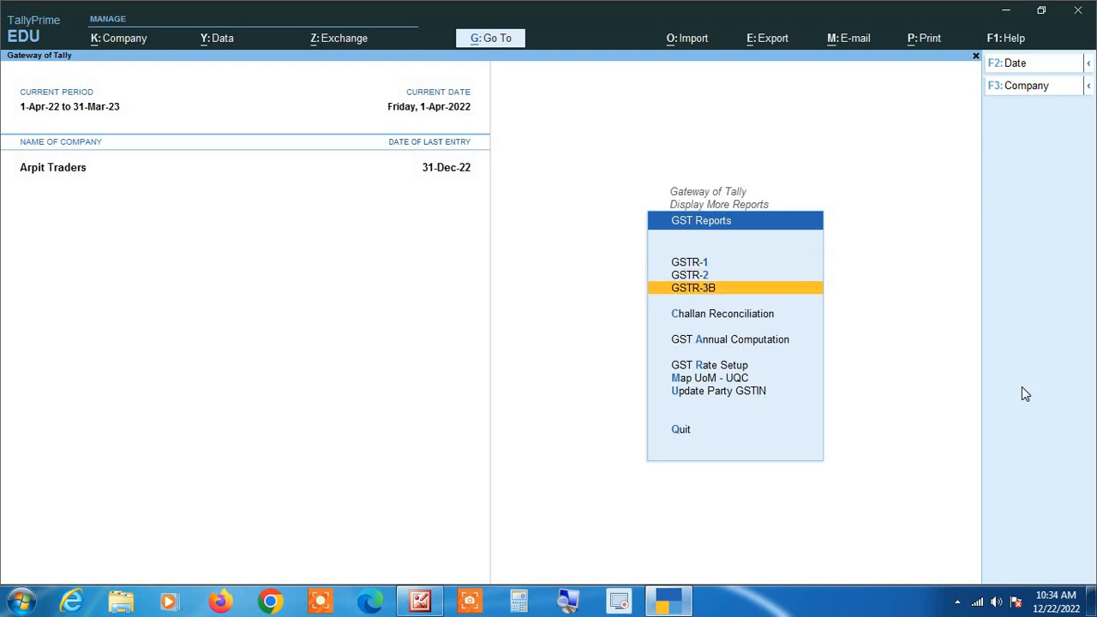
key("Return")
Step: Examine the supply rows of the reopened GSTR-3B report in the saved Nature View
key("Down")
key("Down")
key("Down")
key("Down")
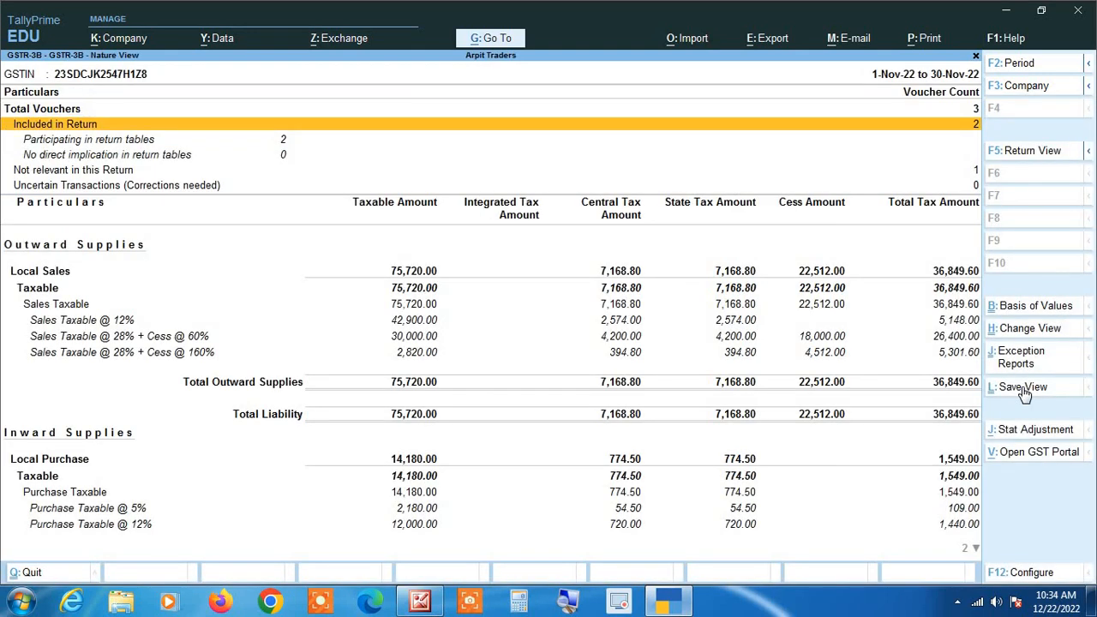
key("Up")
key("Up")
key("Up")
key("Up")
key("Up")
key("Up")
key("Up")
key("Up")
key("Up")
key("Up")
key("Up")
key("Up")
key("Up")
key("Up")
key("Up")
key("Up")
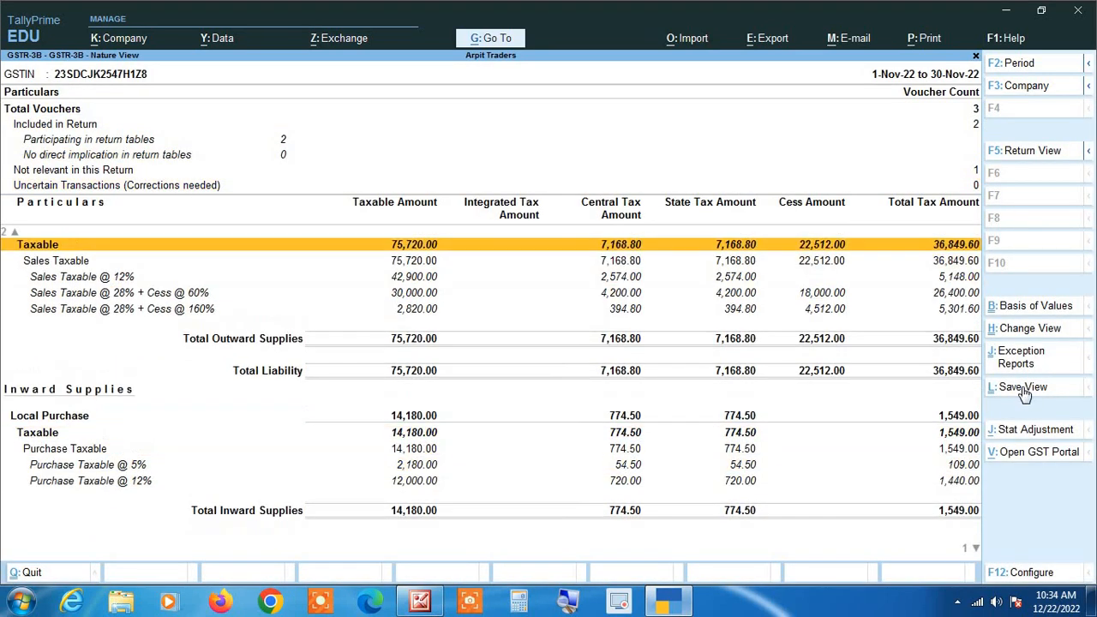
key("Up")
key("Up")
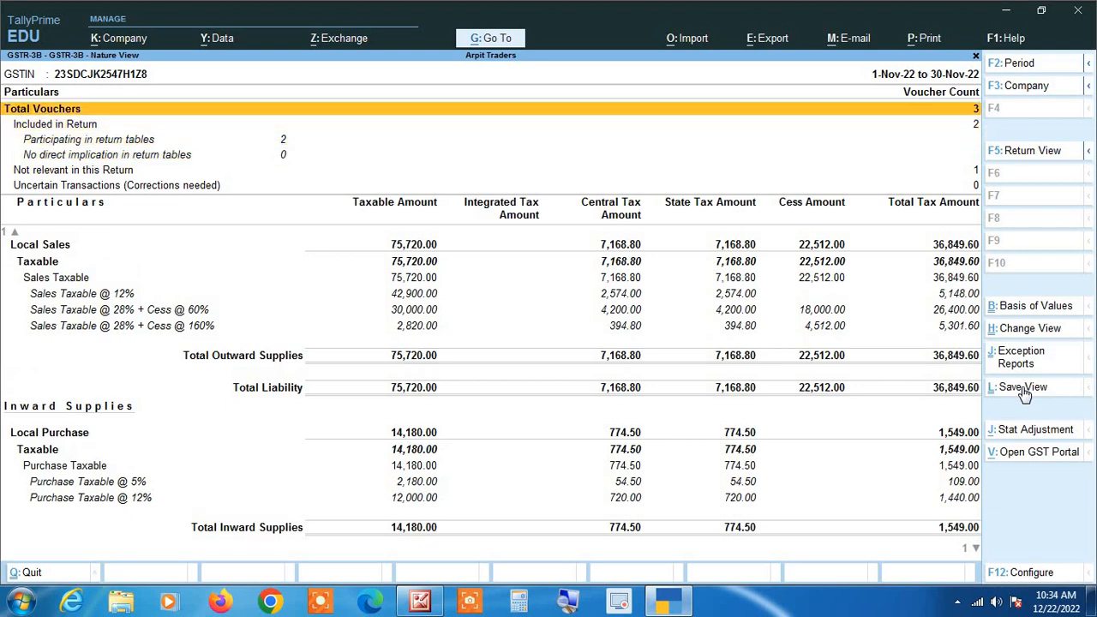
key("Down")
key("Down")
key("Down")
key("Down")
key("Down")
key("Down")
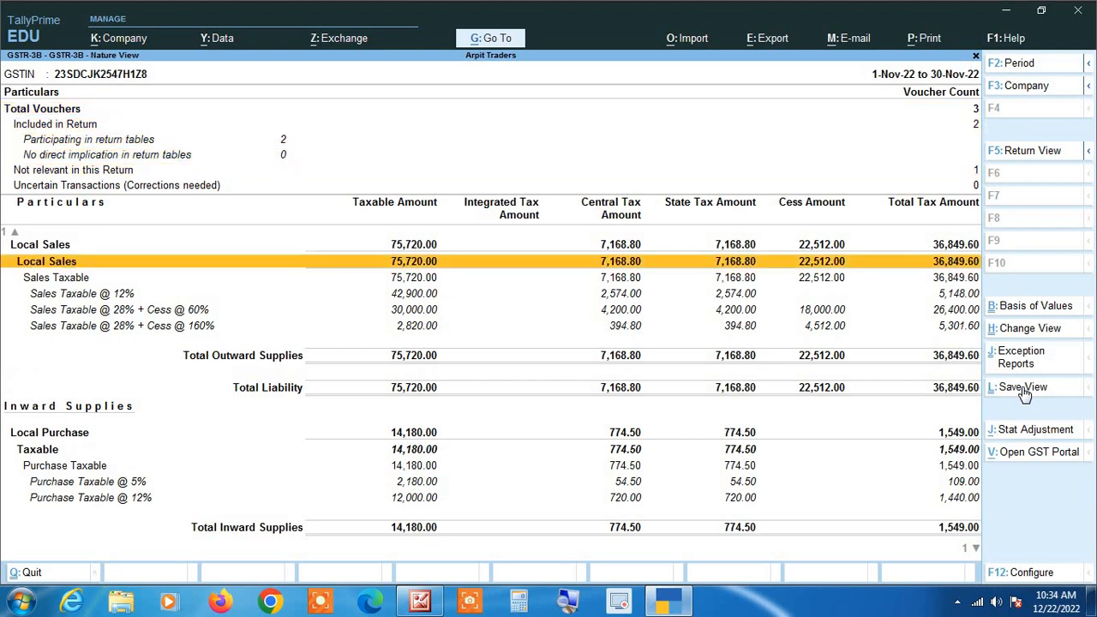
Step: Reopen the GSTR-3B report and change it to the original view
key("Escape")
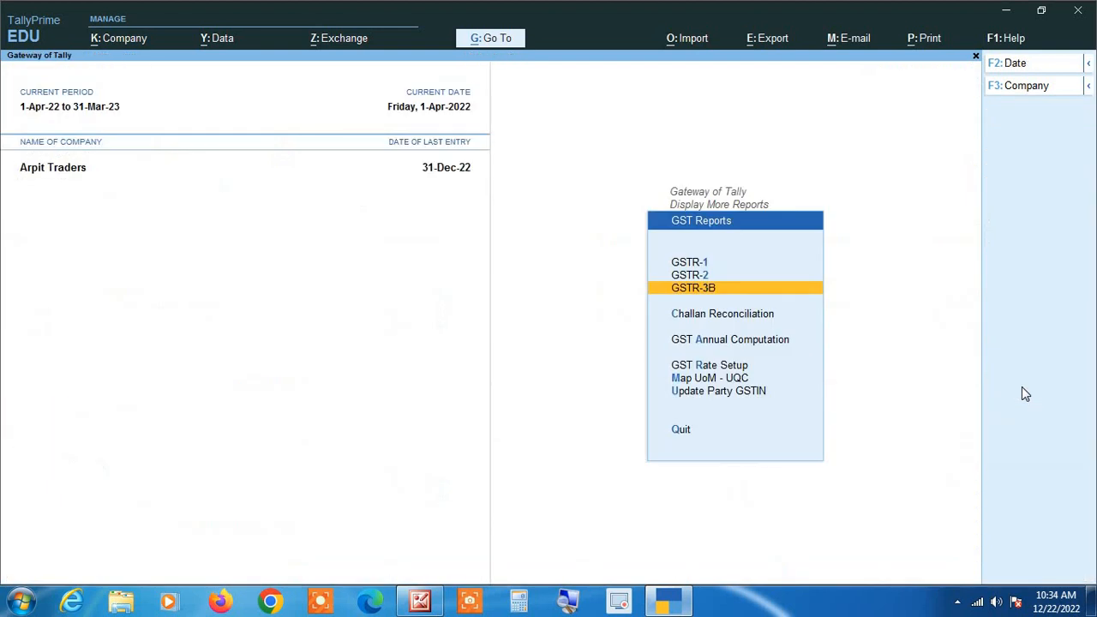
key("Return")
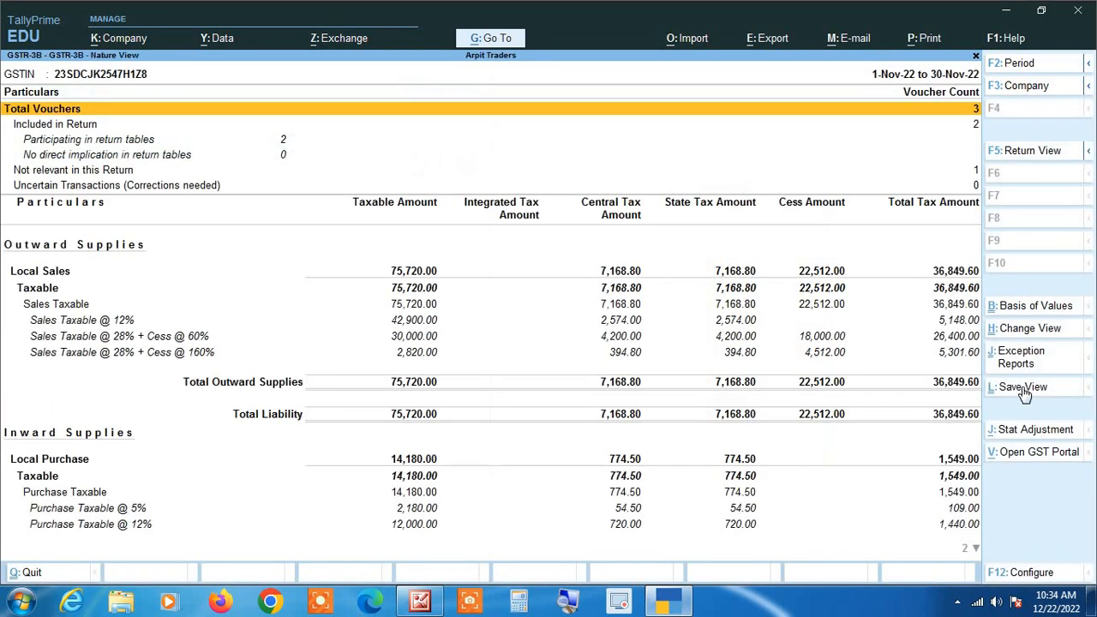
left_click(1023, 330)
key("Up")
key("Up")
key("Up")
key("Up")
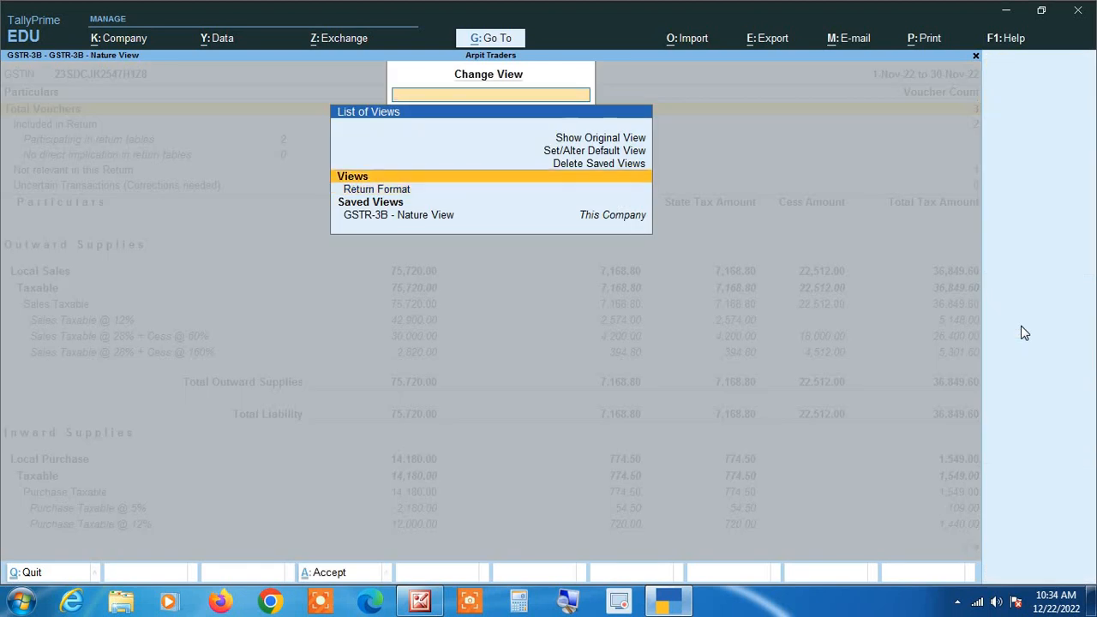
key("Return")
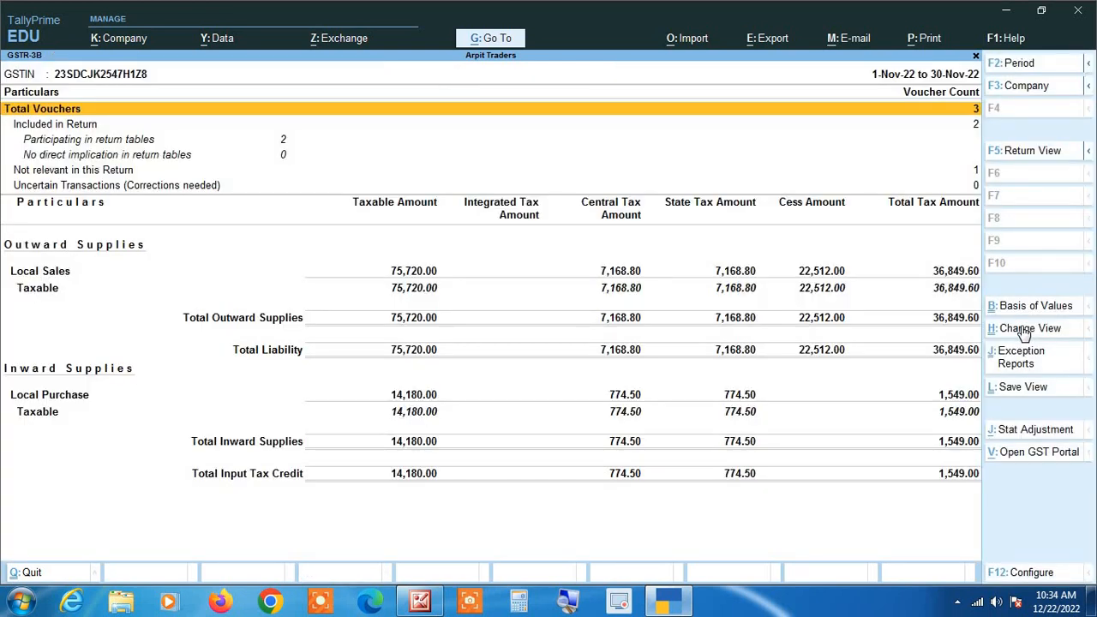
Step: Close the GSTR-3B report and return to the Gateway of Tally
key("Escape")
key("Escape")
key("Escape")
key("Escape")
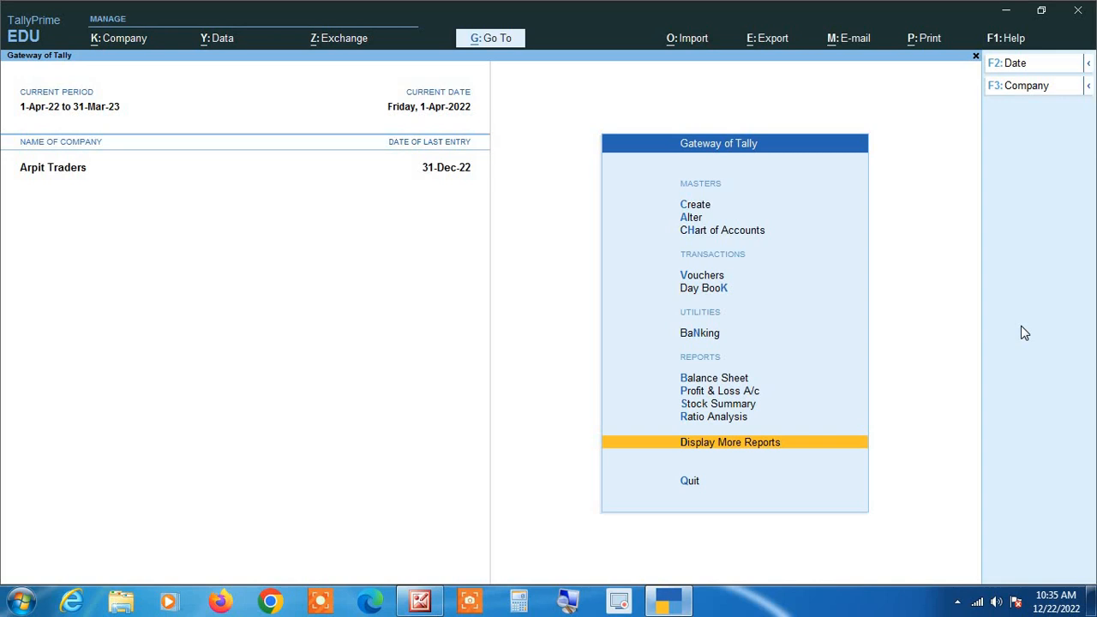
Step: Examine the saved views for GSTR-3B, Stock Summary and Purchase Register in the Go To list of reports, and return to the Gateway of Tally
key("Return")
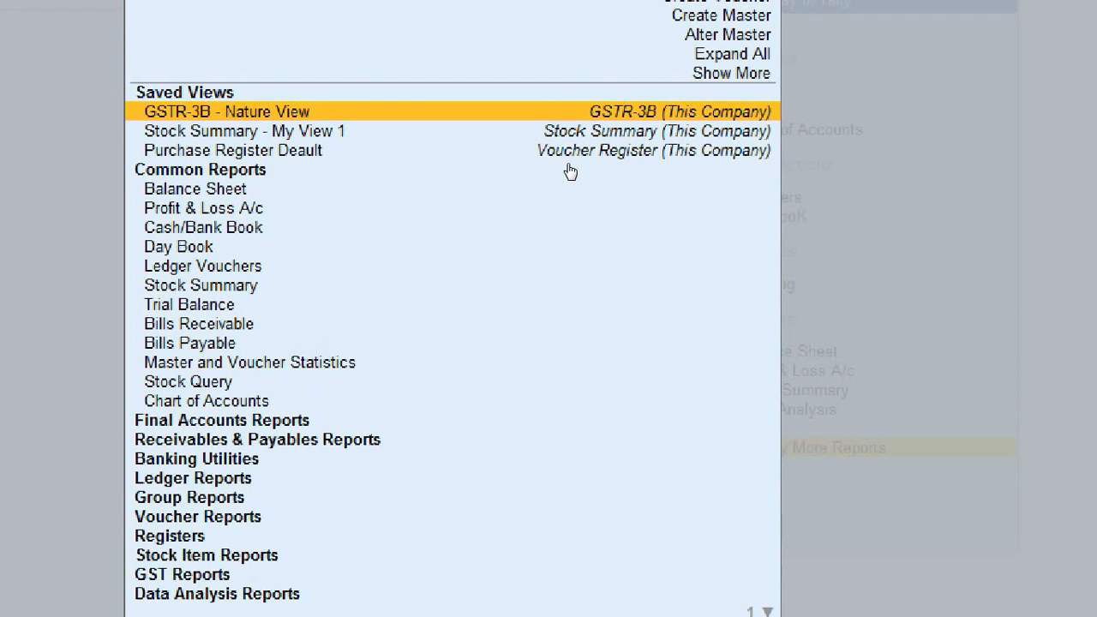
key("Up")
key("Down")
key("Down")
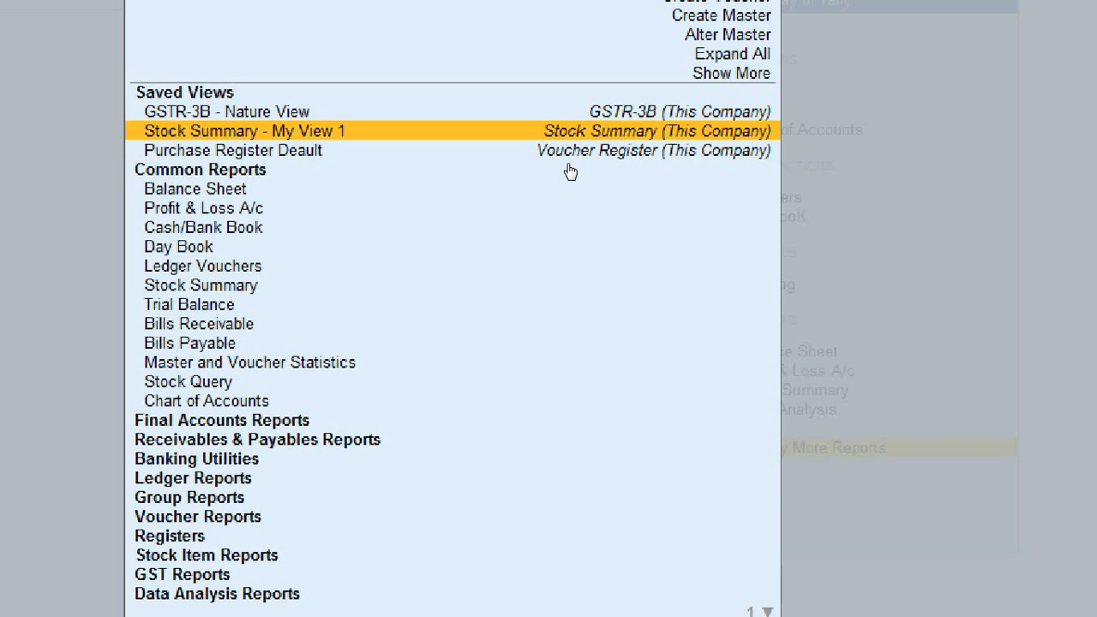
key("Down")
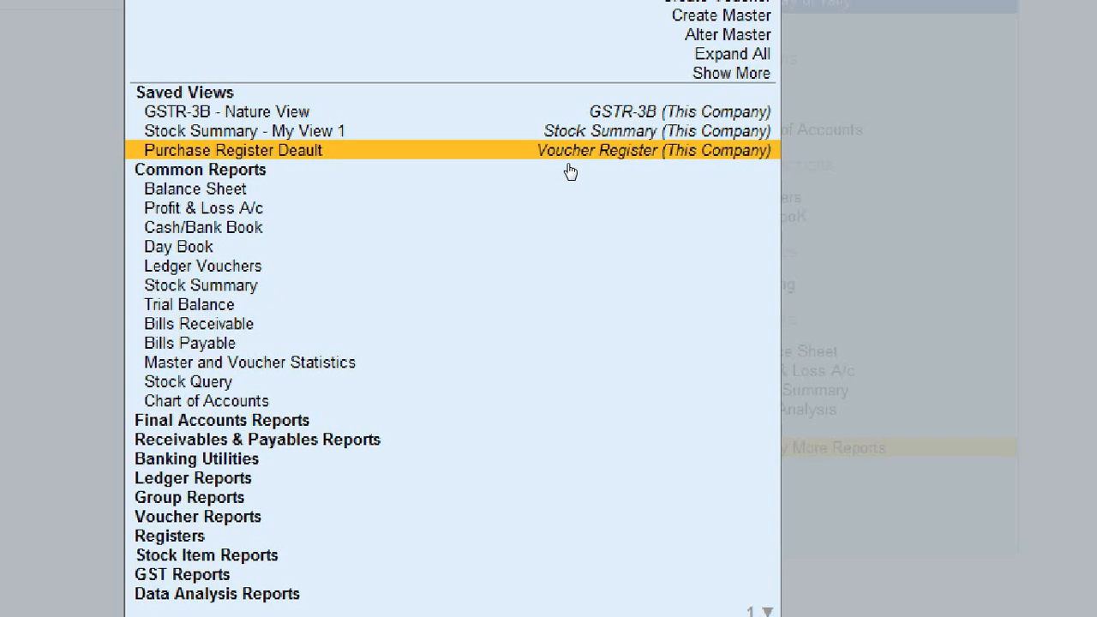
key("Up")
key("Up")
key("Up")
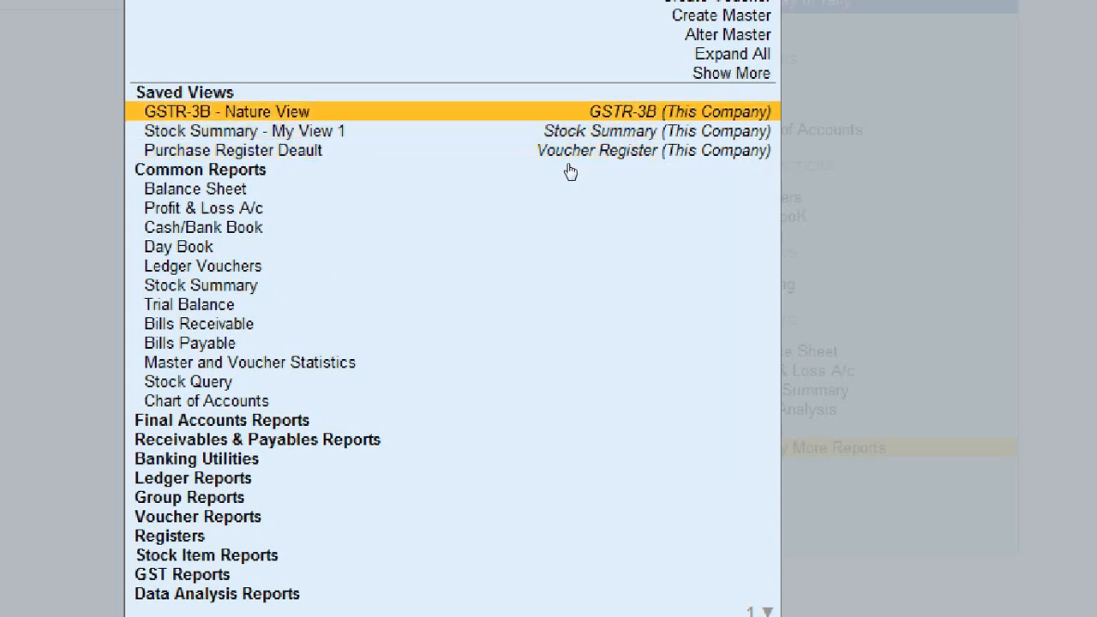
key("Down")
key("Down")
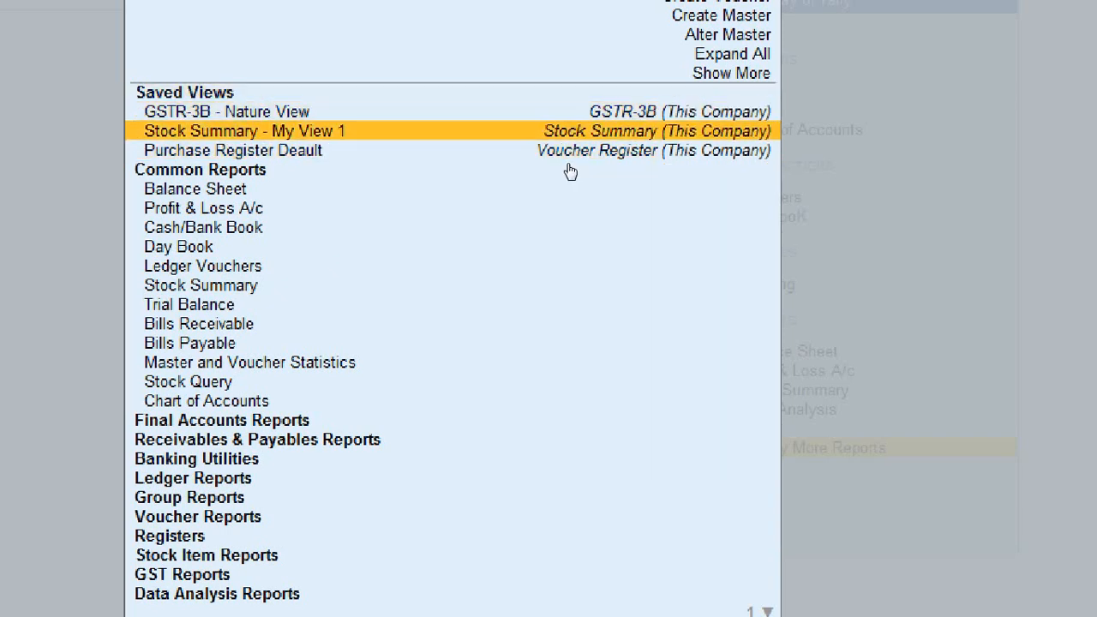
key("Down")
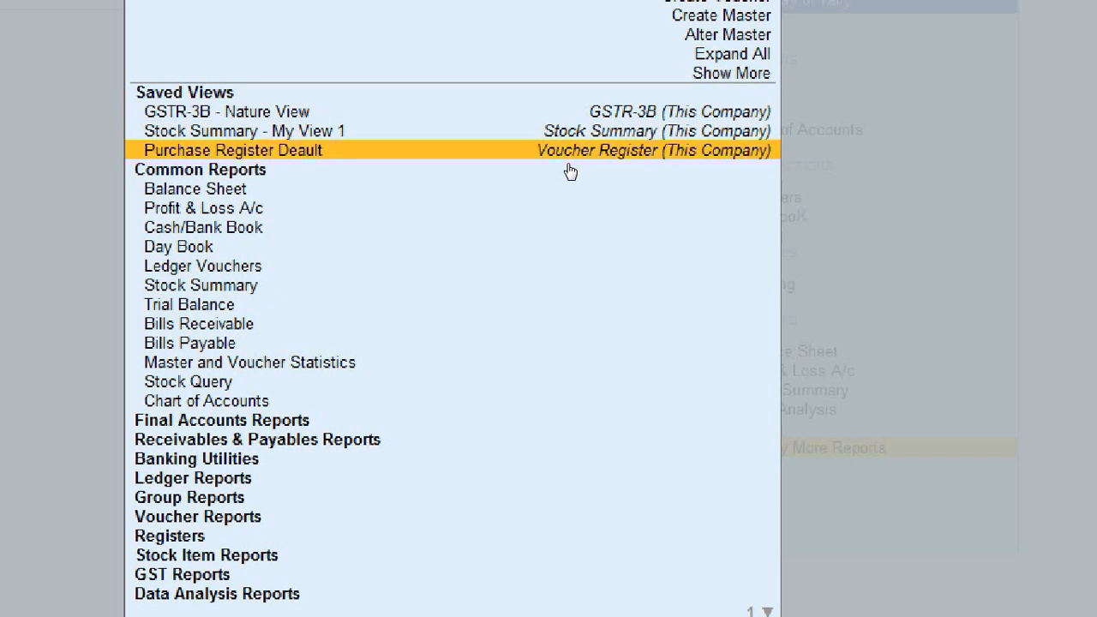
key("Up")
key("Up")
key("Up")
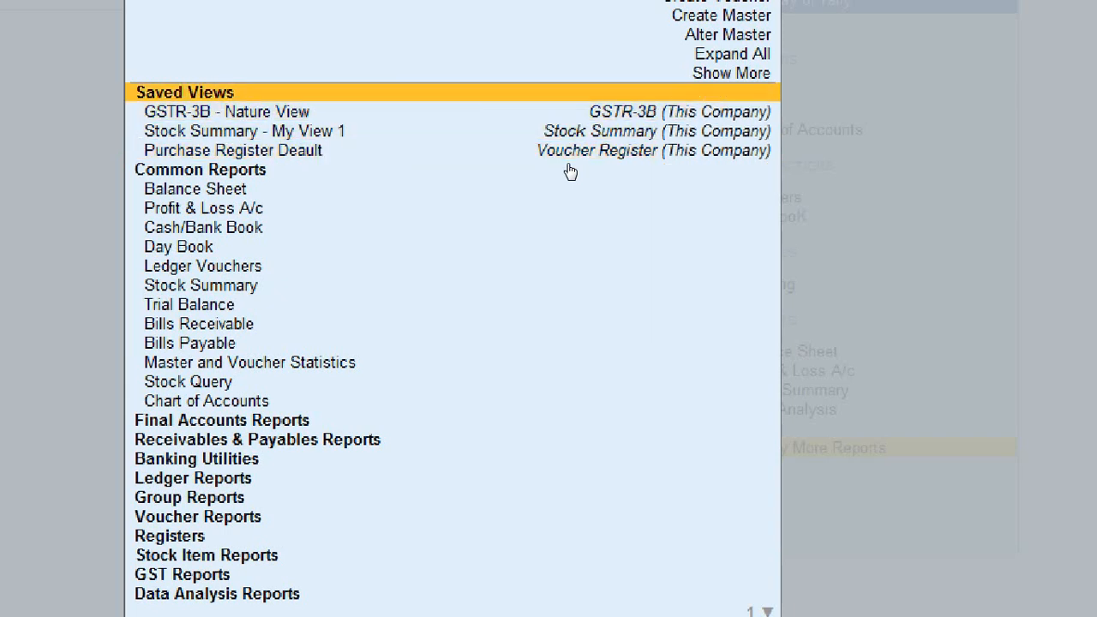
key("Down")
key("Down")
key("Down")
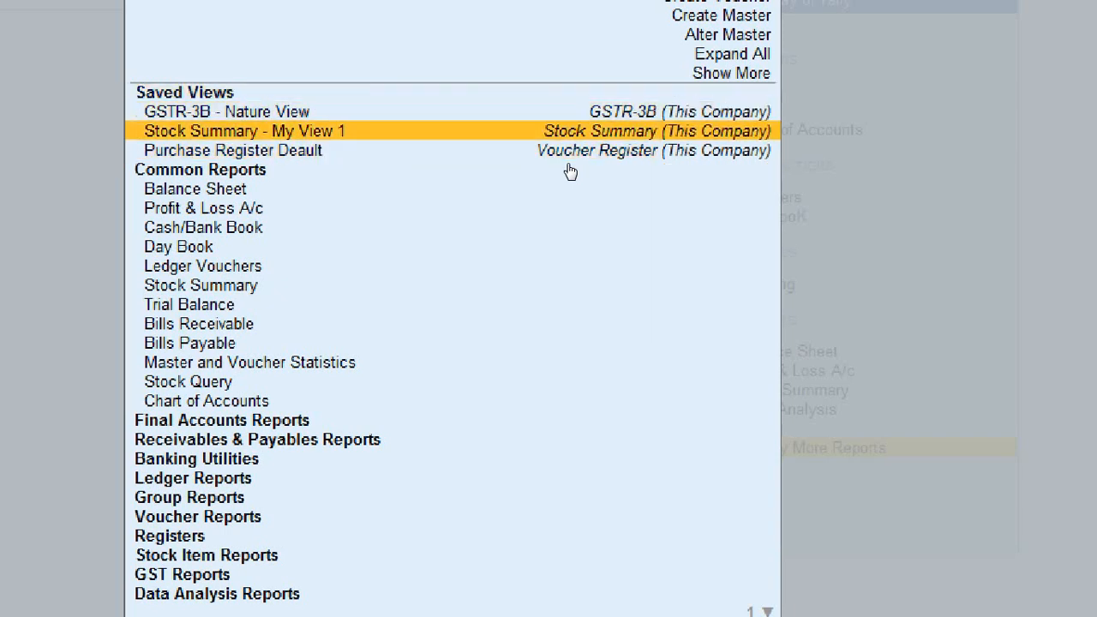
key("Up")
key("Up")
key("Down")
key("Down")
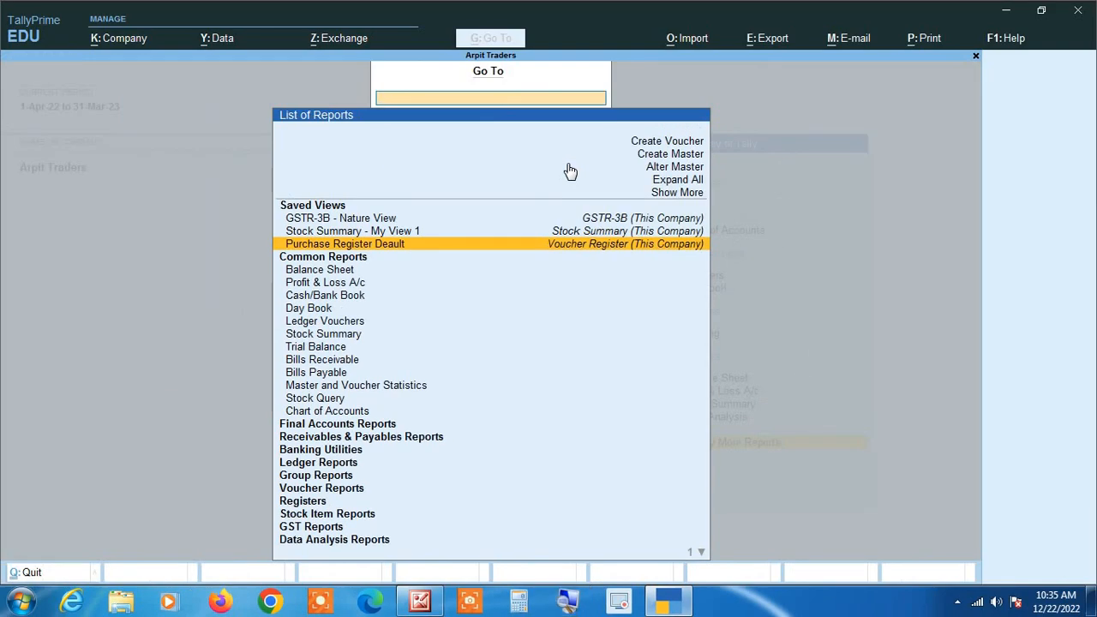
key("Escape")
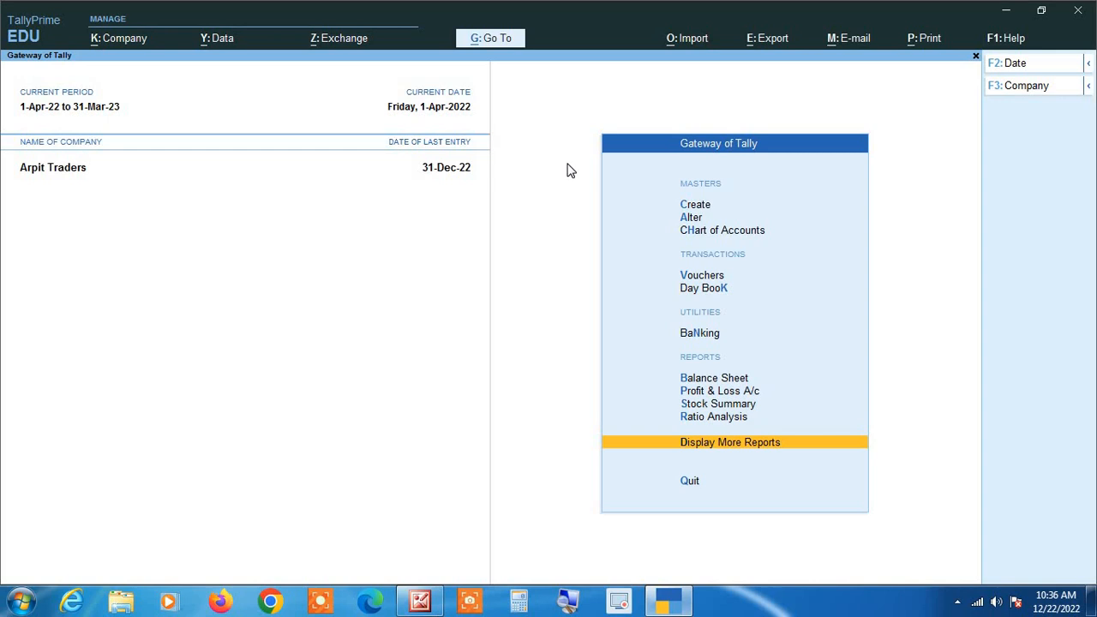
Step: Open the saved view GSTR-3B - Nature View from the Go To list of reports
left_click(491, 40)
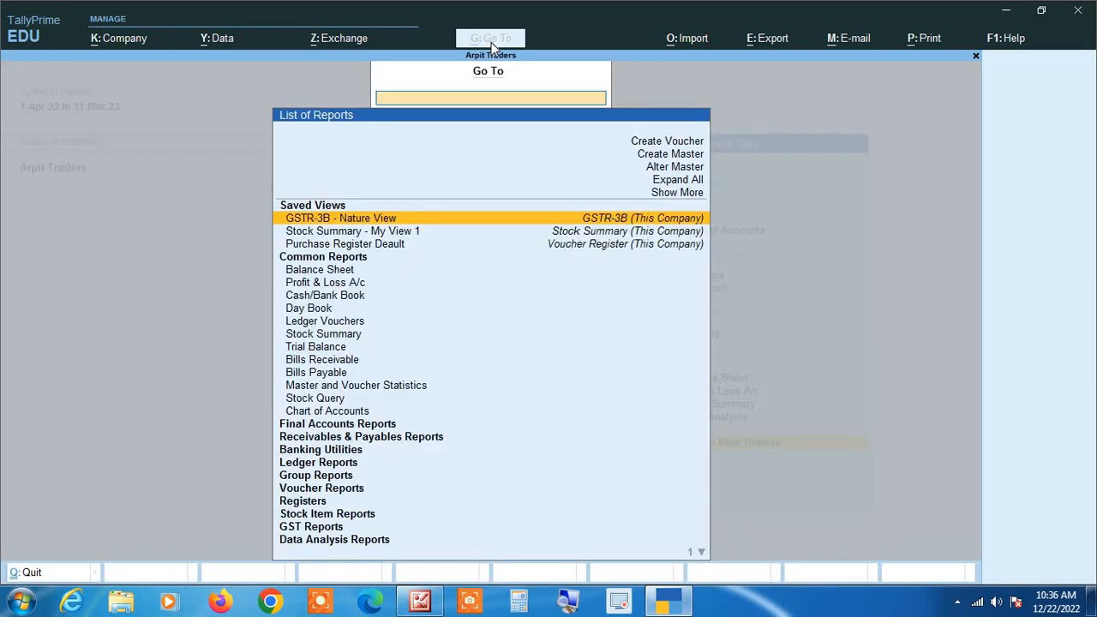
left_click(566, 604)
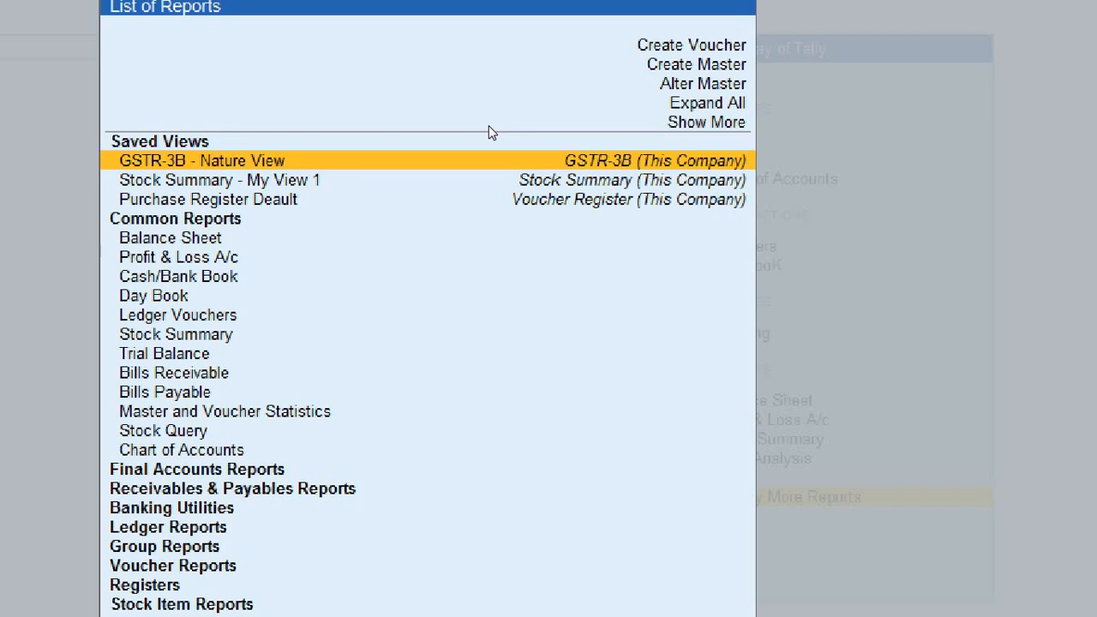
key("Return")
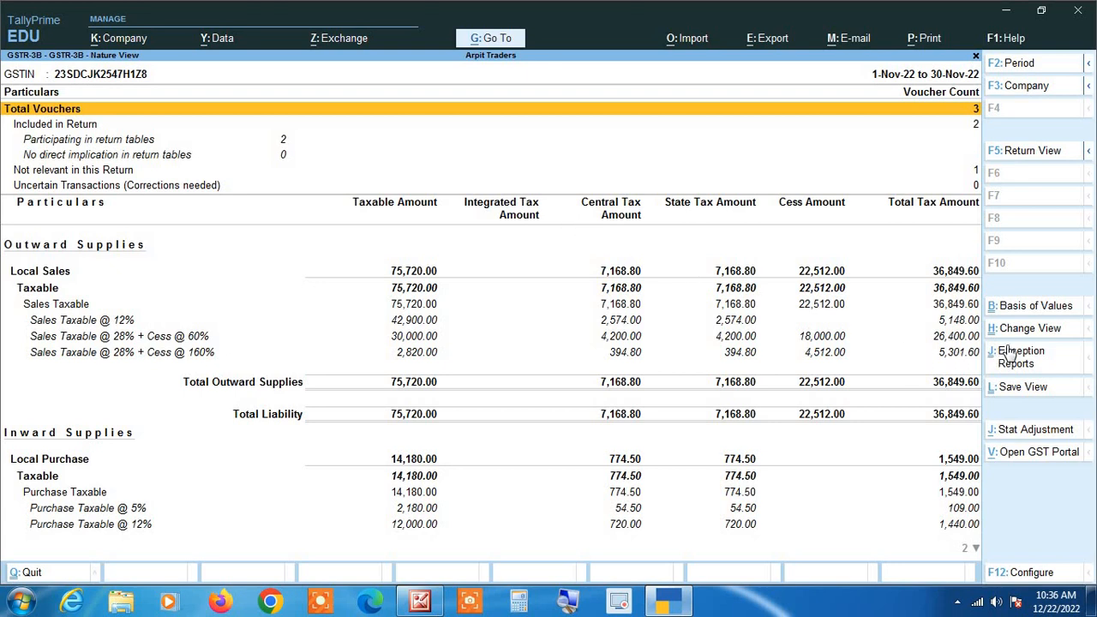
Step: Delete the saved view GSTR-3B - Nature View of this company and return to the Gateway of Tally
left_click(1028, 328)
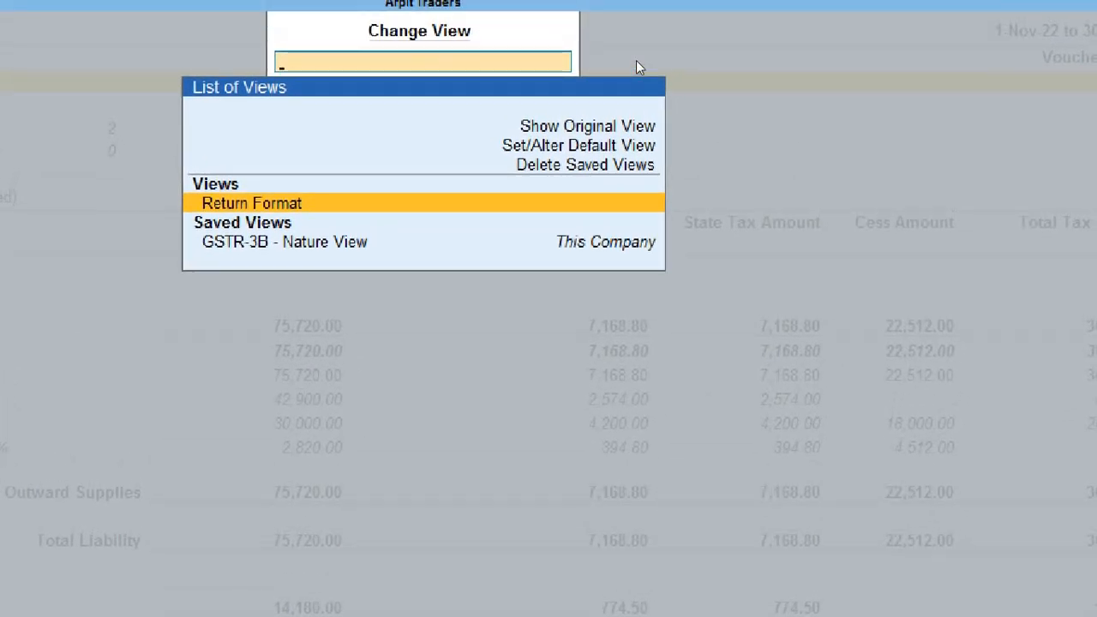
key("Up")
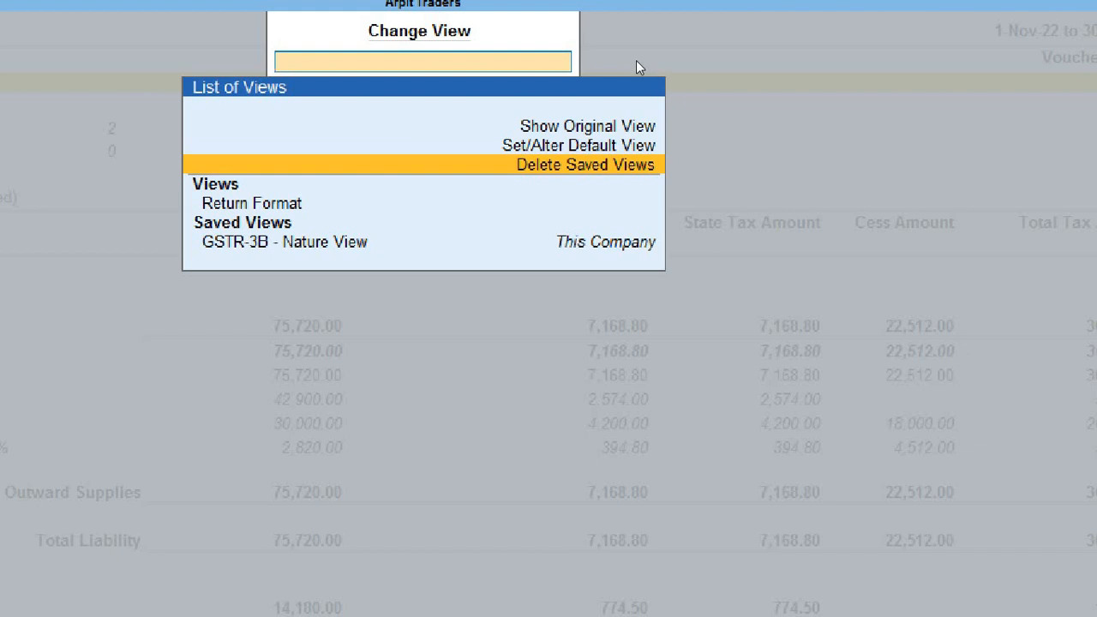
key("Return")
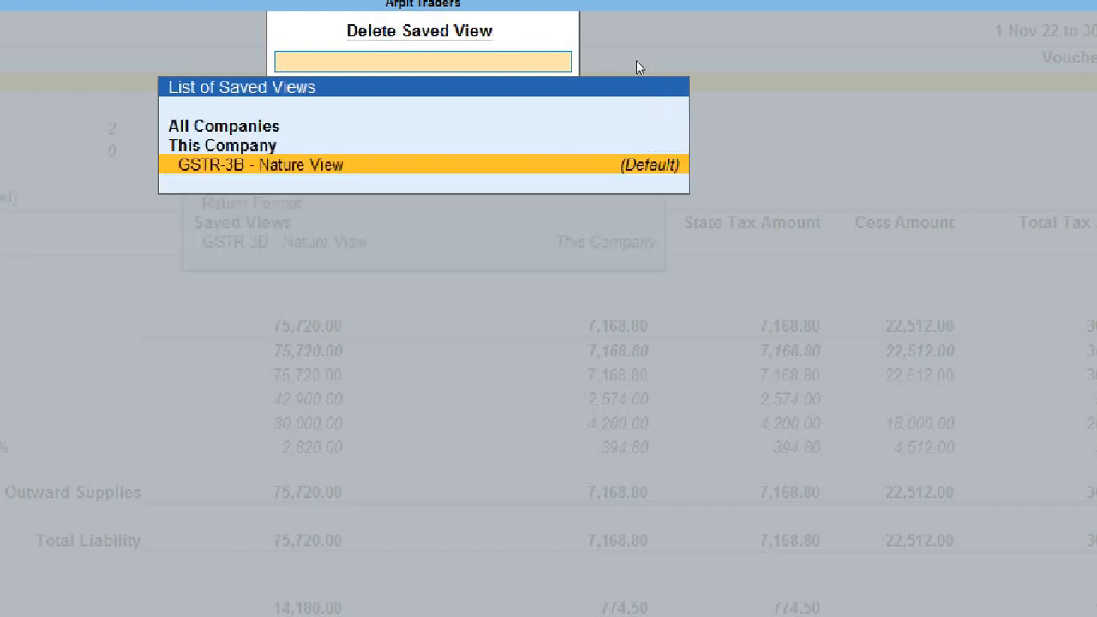
key("Return")
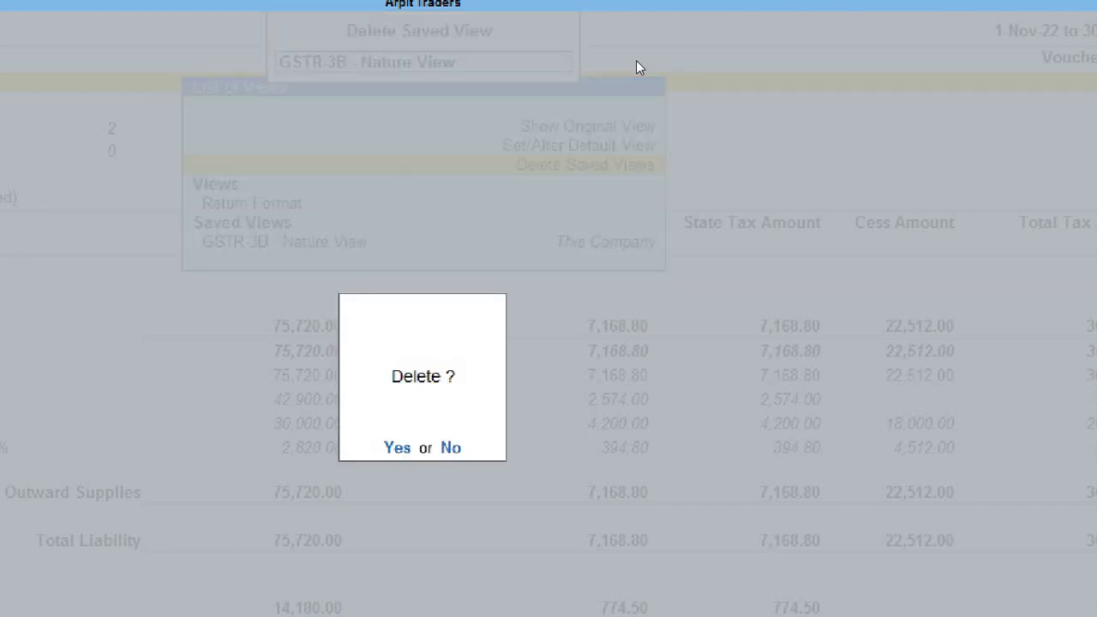
key("Return")
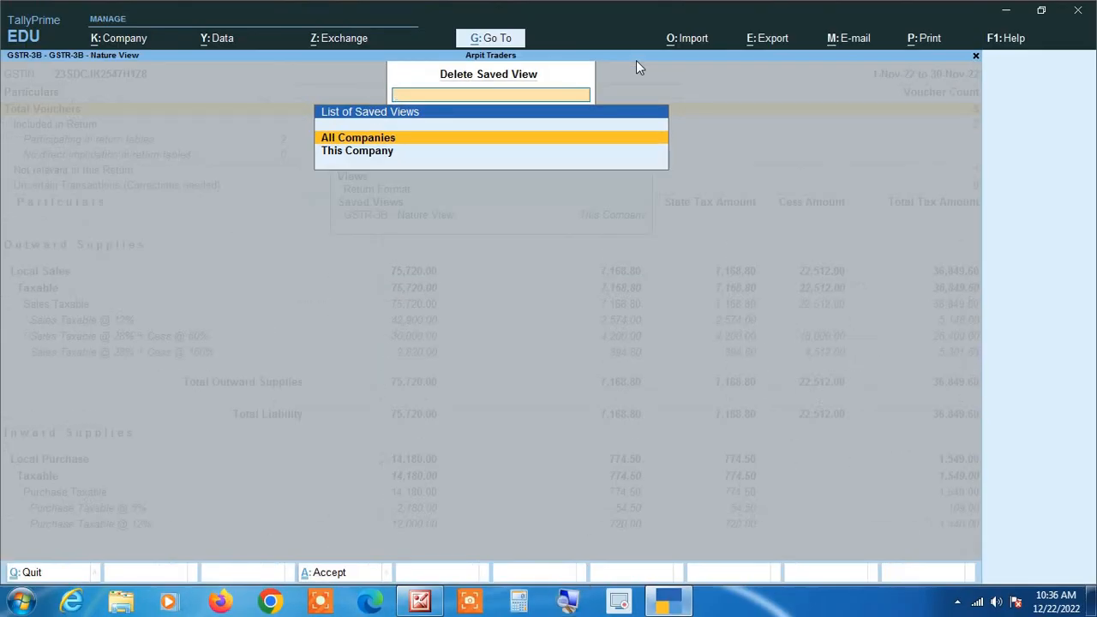
key("Escape")
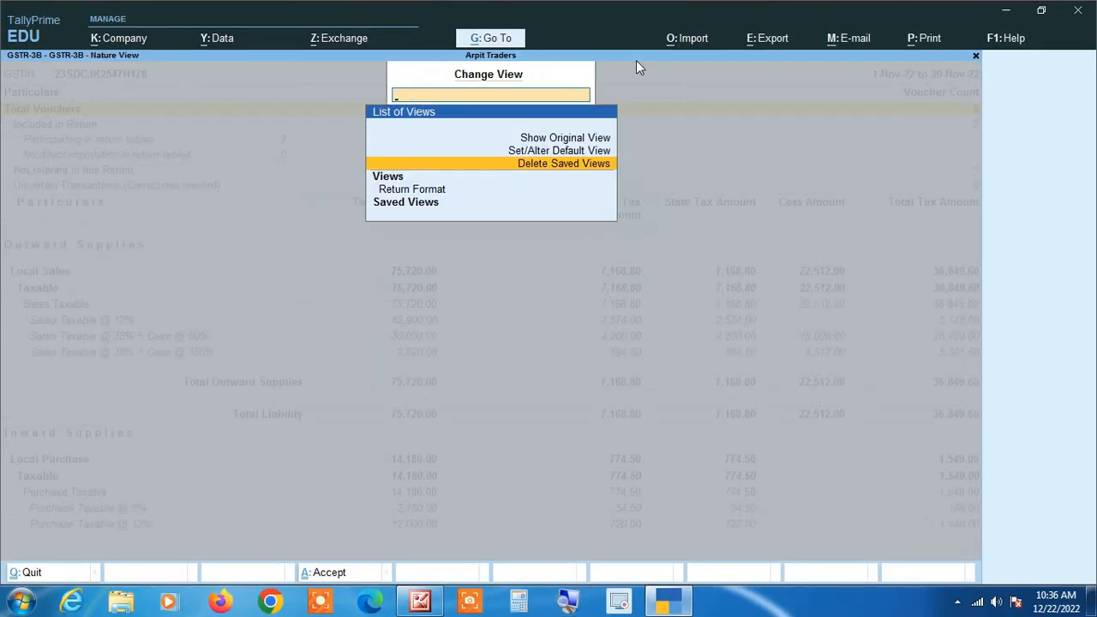
key("Escape")
key("Escape")
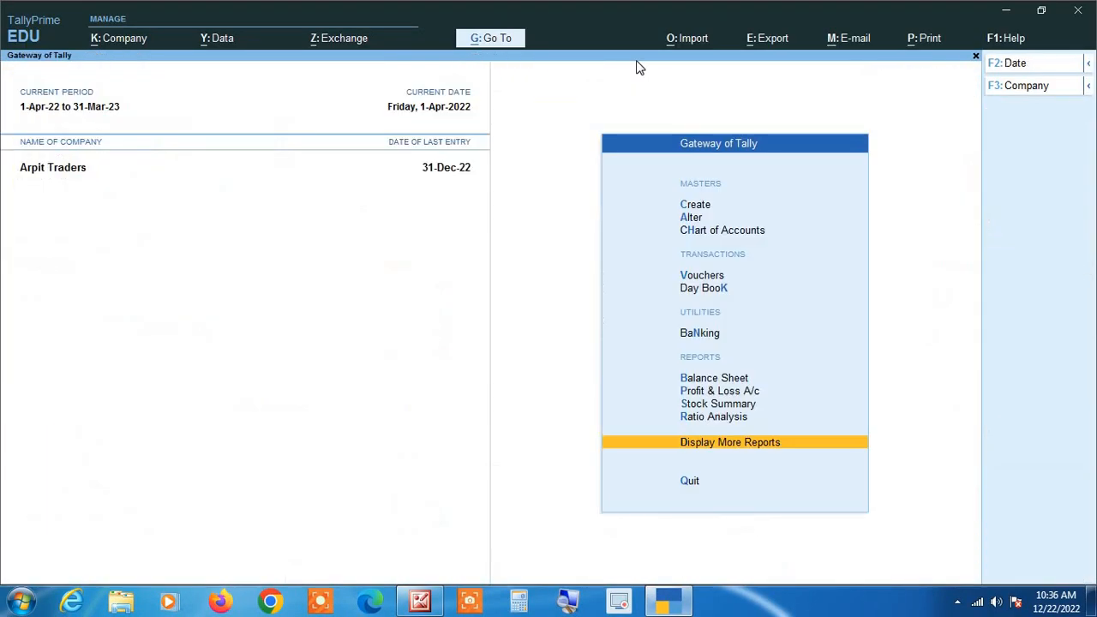
Step: Check the saved views in the Go To list of reports and open the Stock Summary report from the Gateway of Tally
key("alt+g")
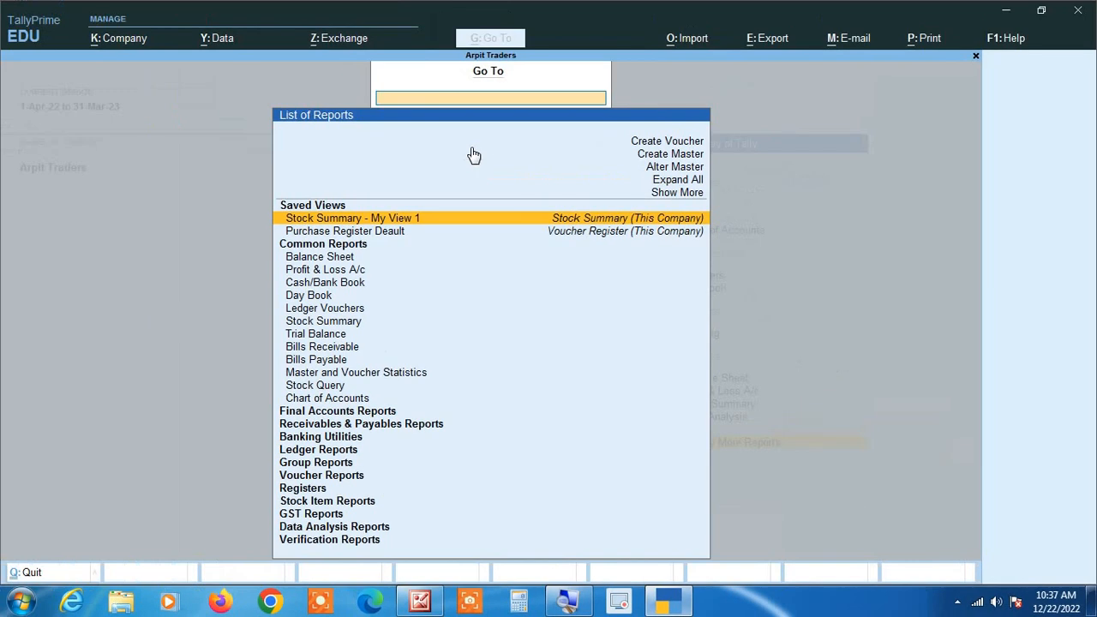
key("Escape")
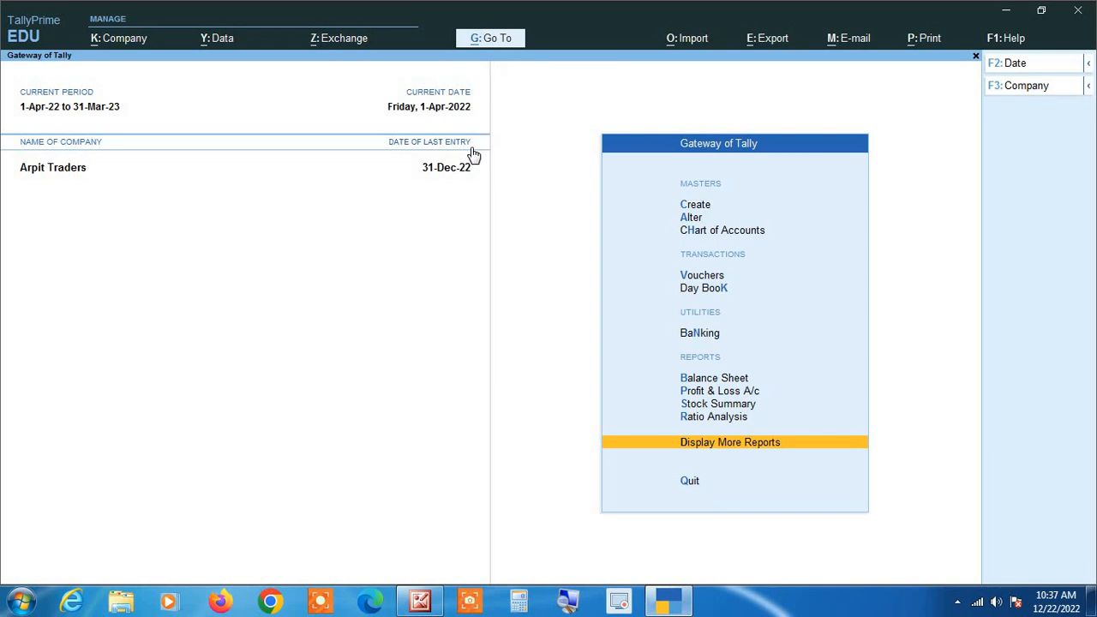
key("Up")
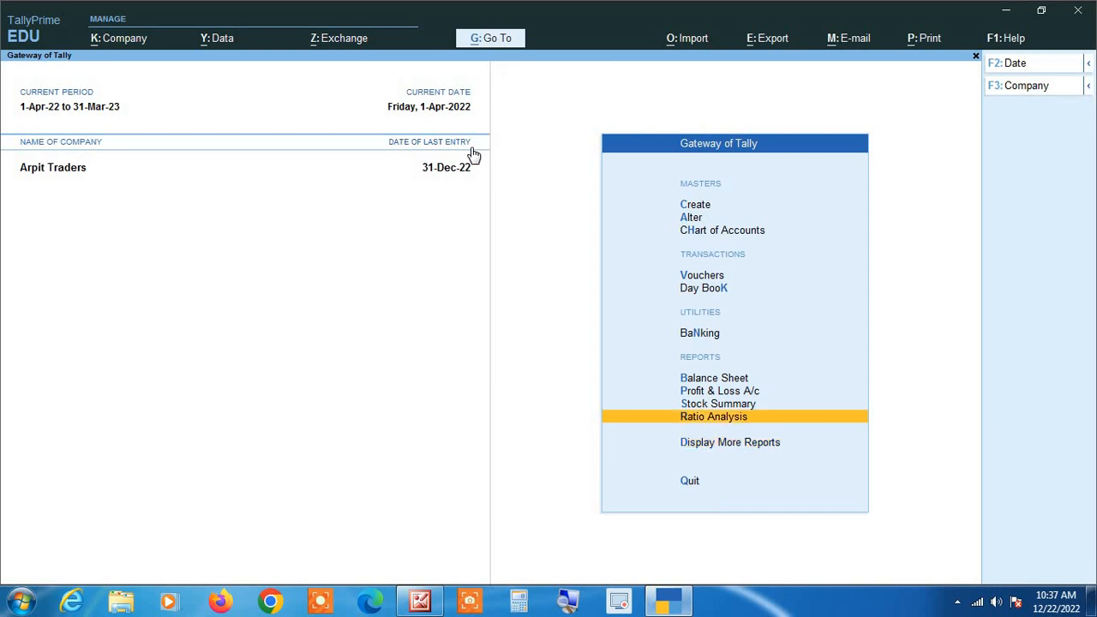
key("Up")
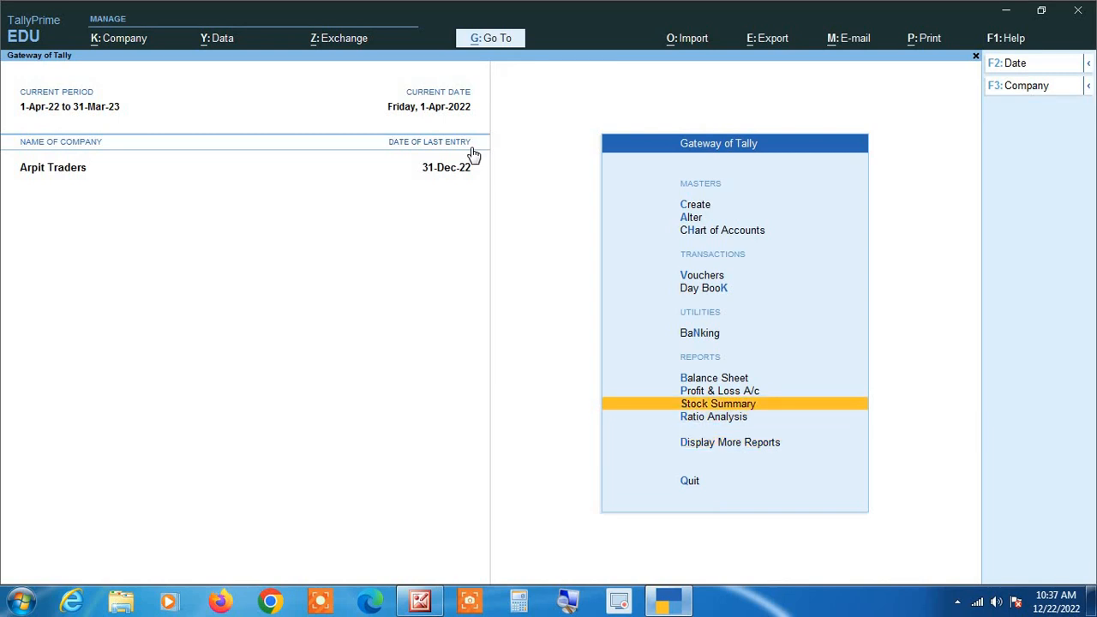
key("Return")
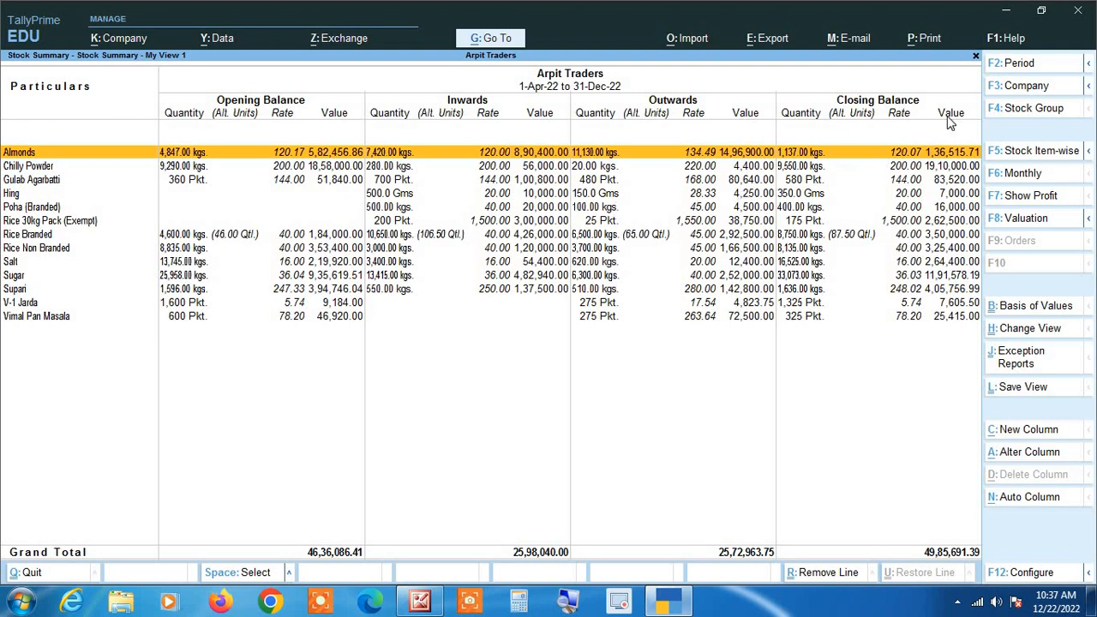
Step: Delete the saved view Stock Summary - My View 1 of this company and return to the Gateway of Tally
left_click(1019, 330)
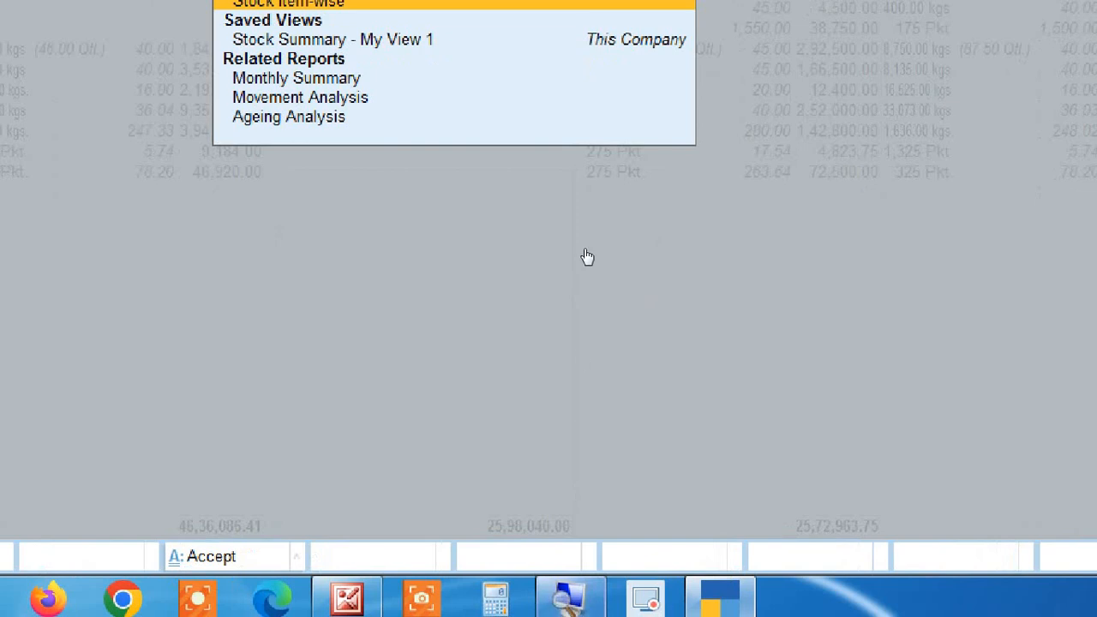
key("Down")
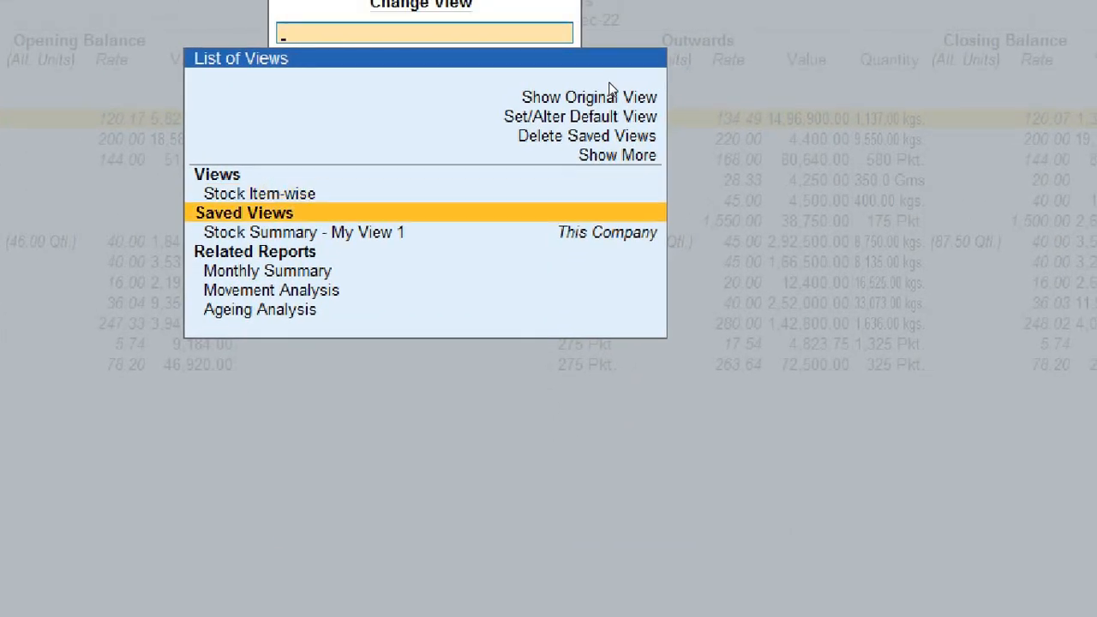
key("Down")
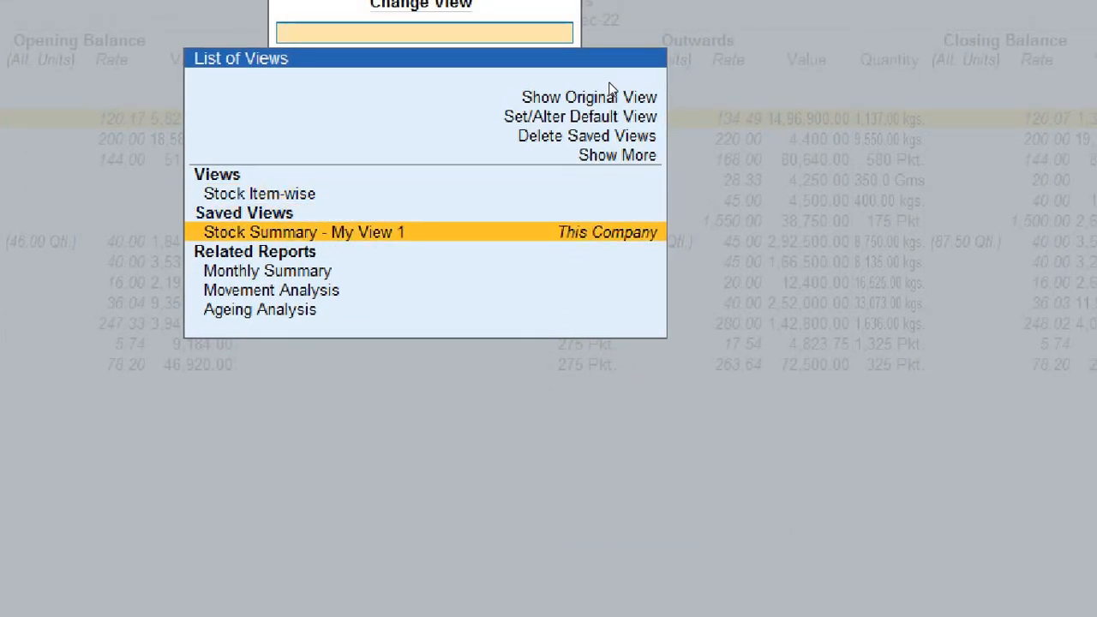
key("Up")
key("Up")
key("Up")
key("Up")
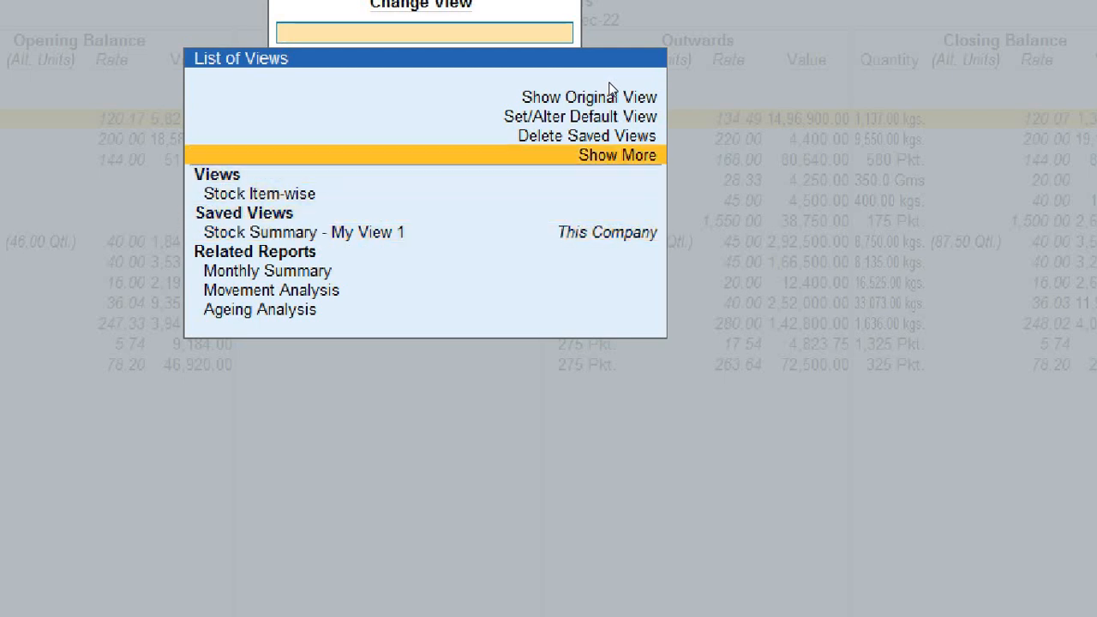
key("Up")
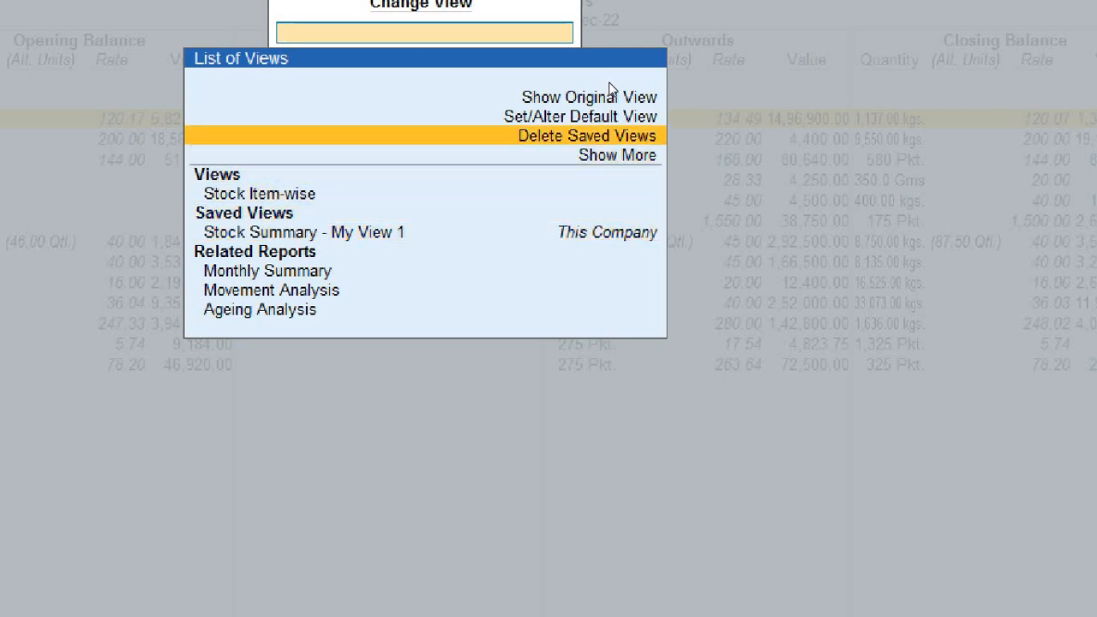
key("Return")
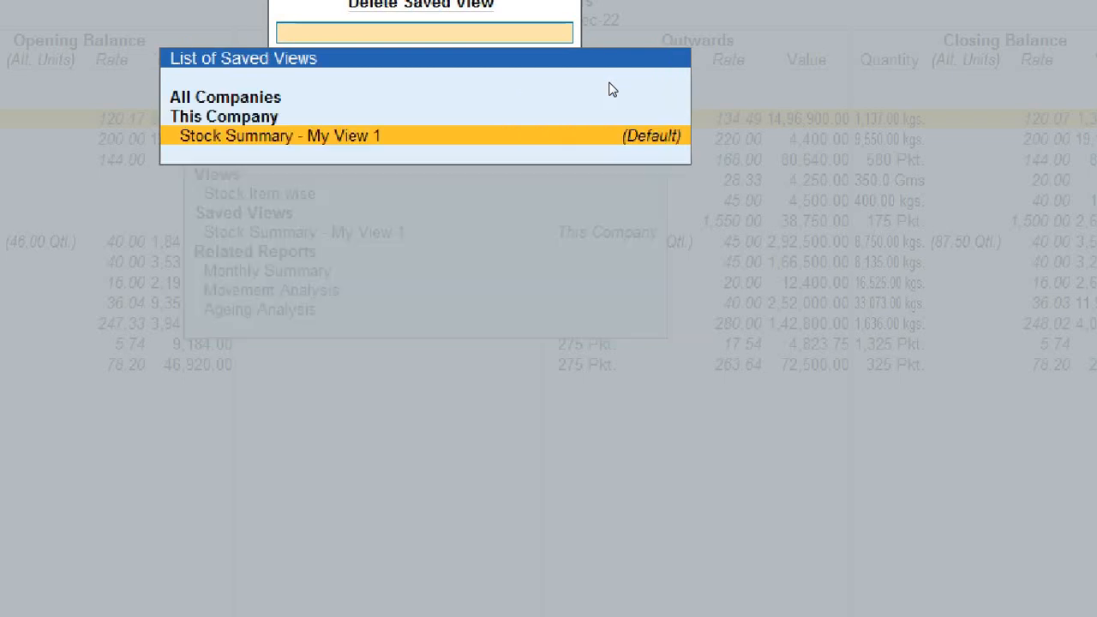
key("Return")
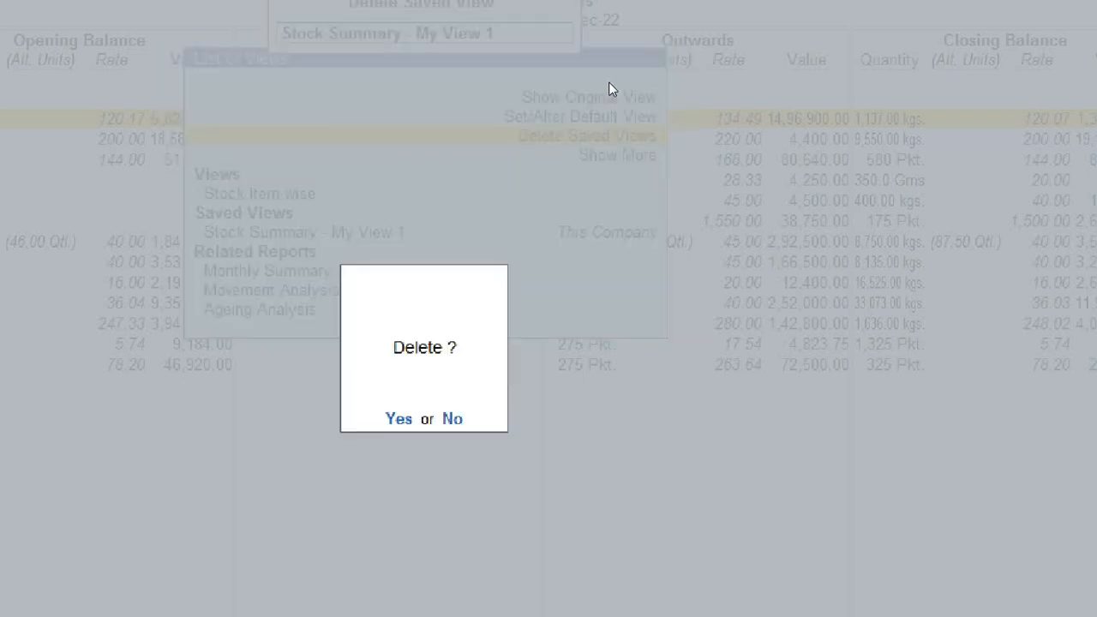
key("Return")
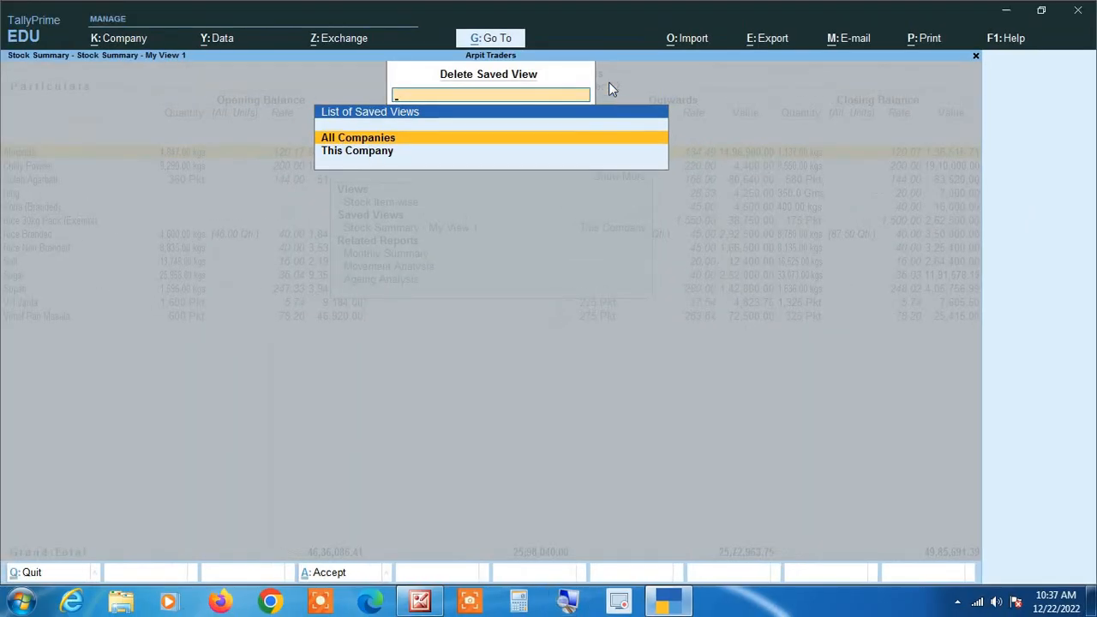
key("Escape")
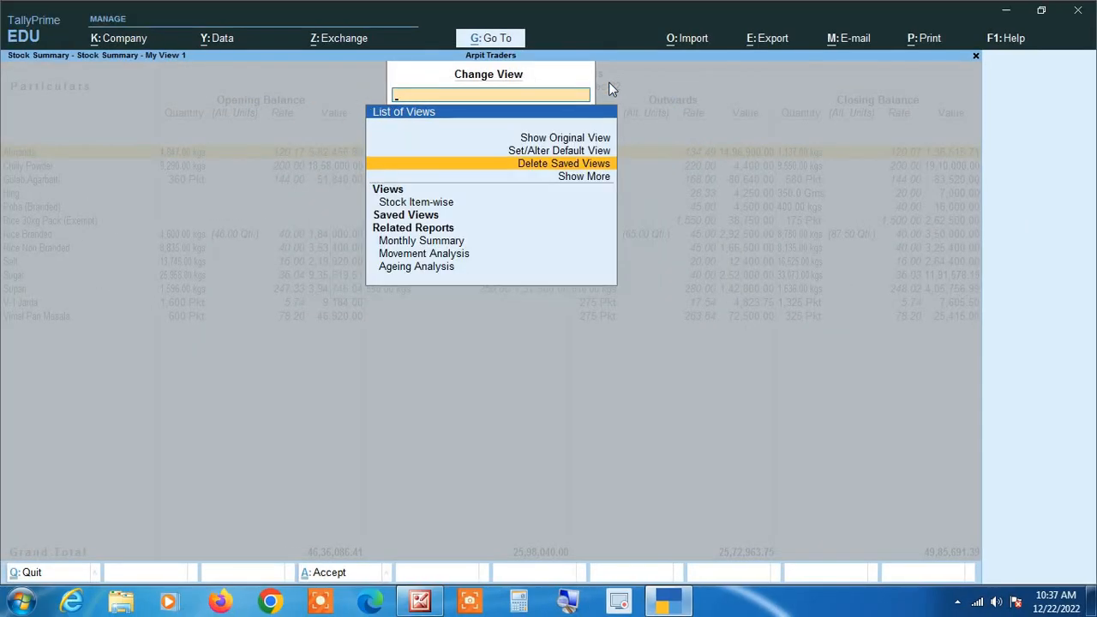
key("Escape")
key("Escape")
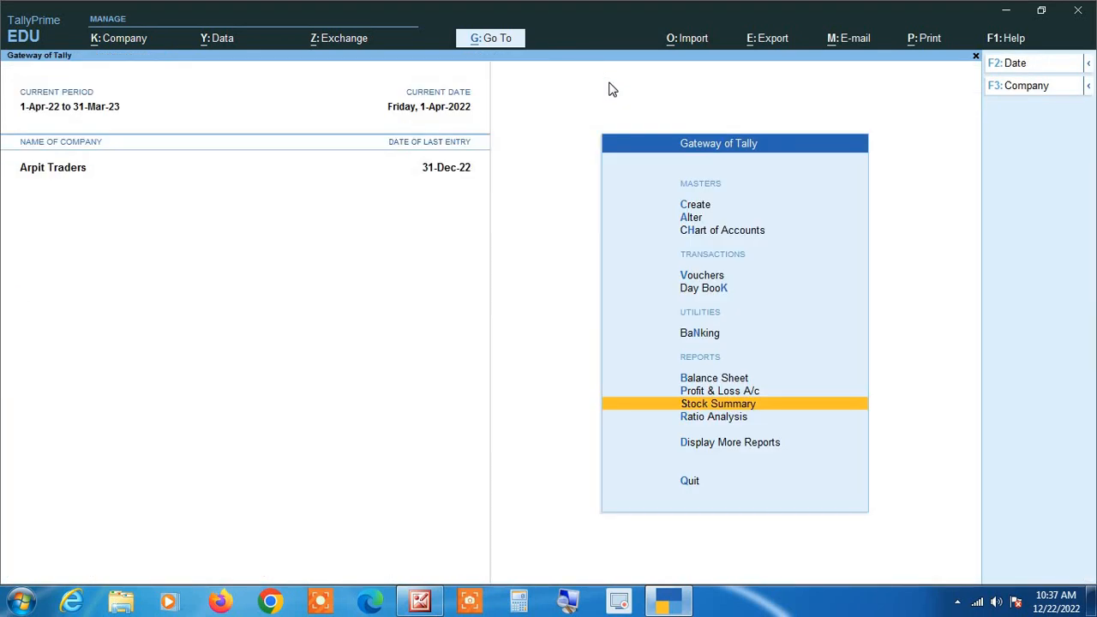
Step: Reopen the Stock Summary report to check which view it uses by default, and return to the Gateway of Tally
key("Return")
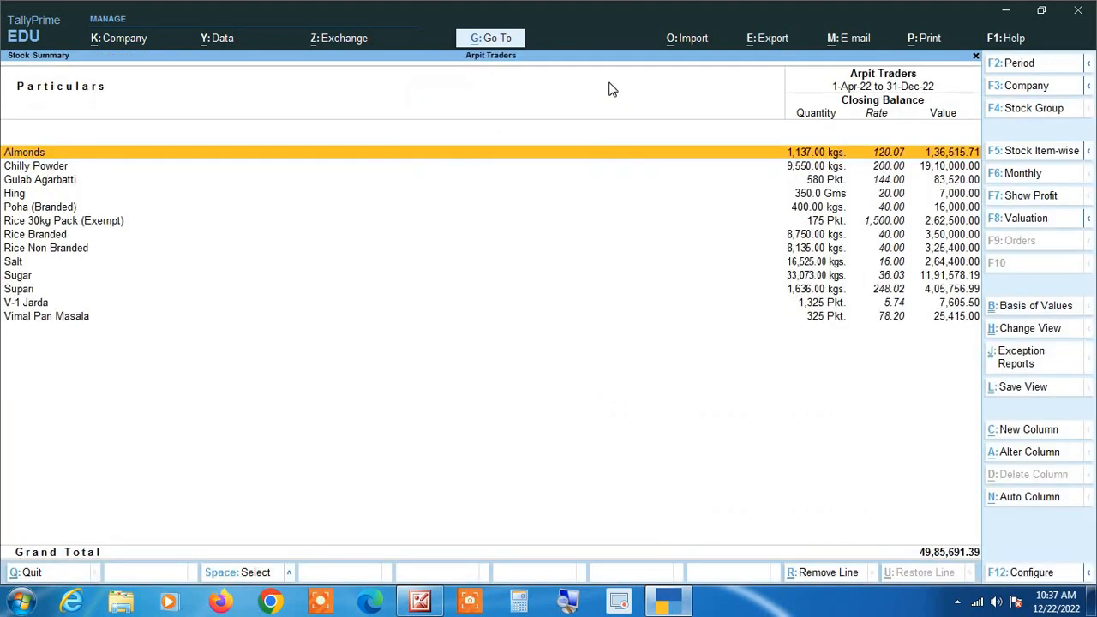
key("Escape")
key("Return")
key("Escape")
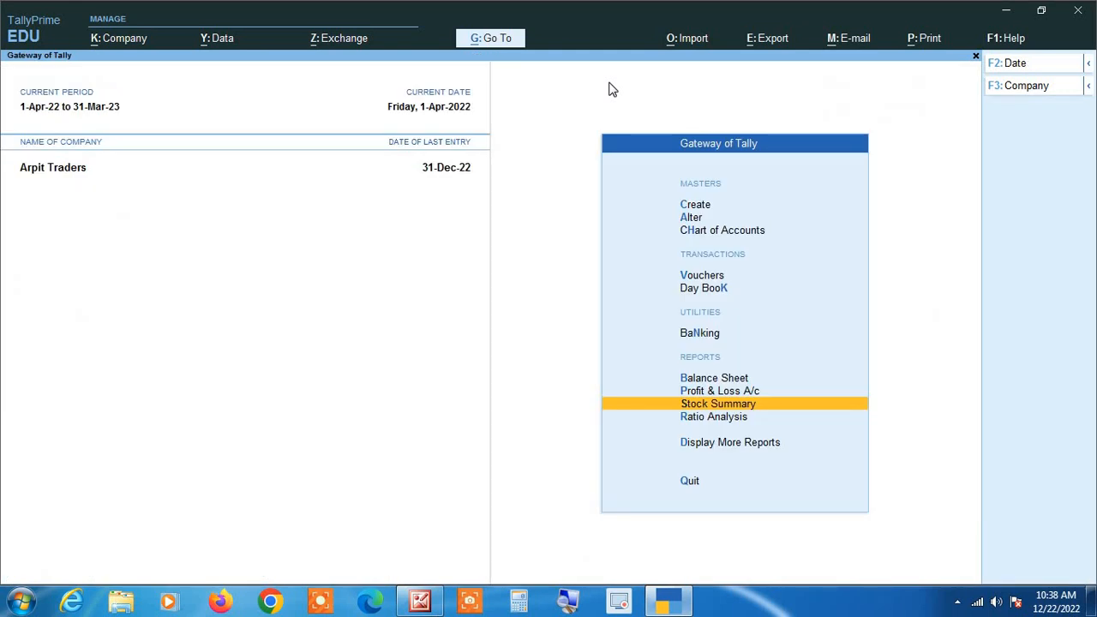